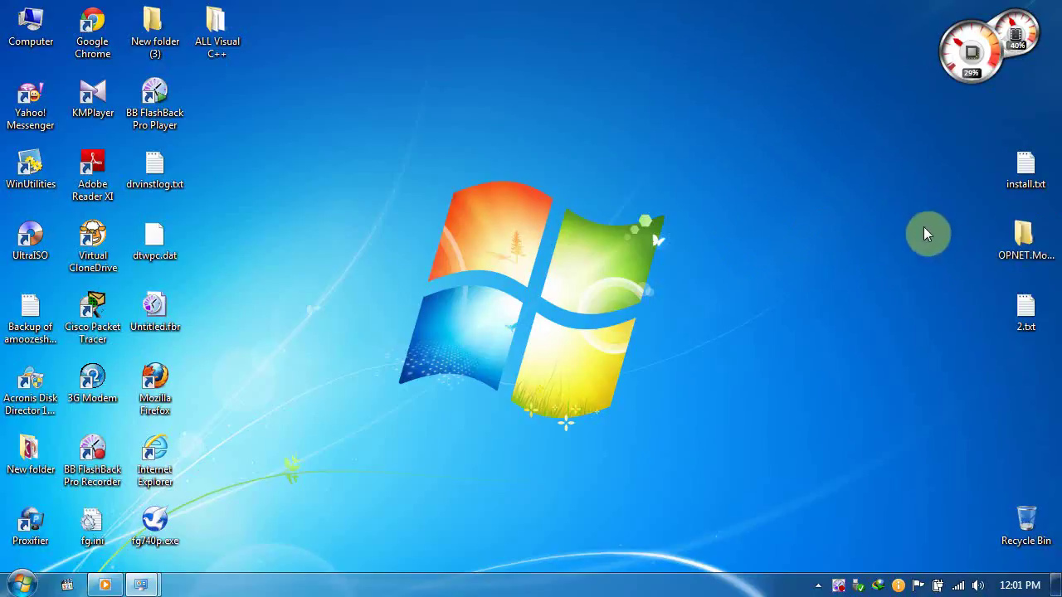
# Check the installed programs for Microsoft Visual Studio 2008 and view the contents of its program folder.
pyautogui.click(21, 585)
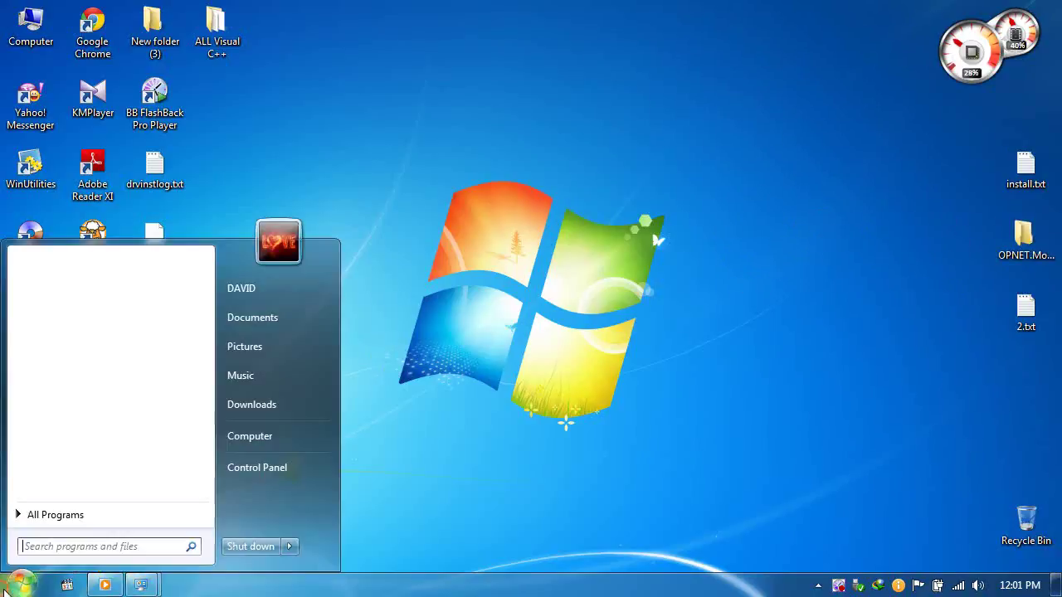
pyautogui.click(84, 516)
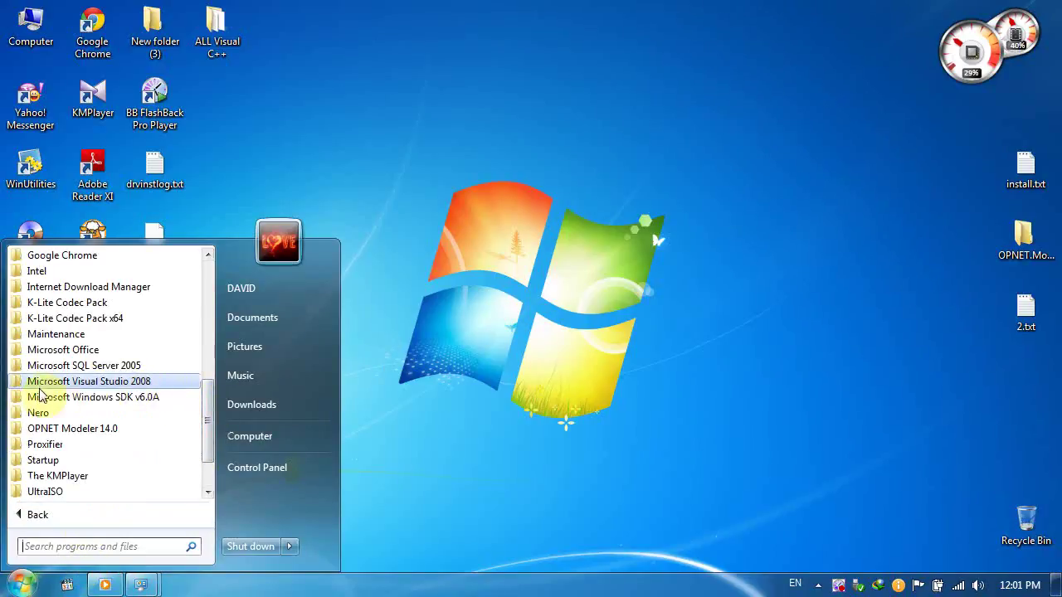
pyautogui.click(138, 384)
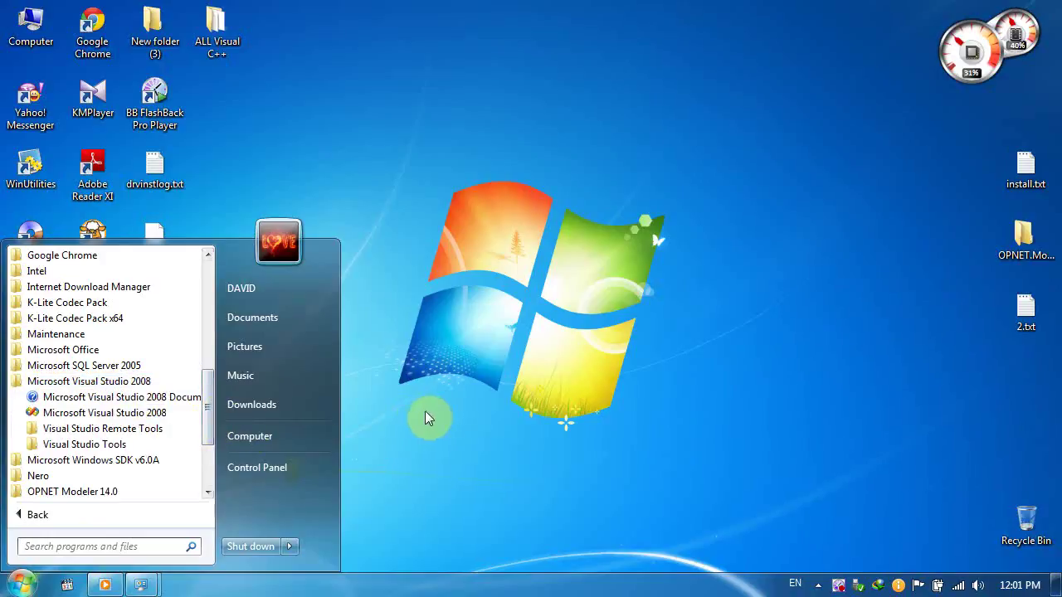
pyautogui.click(668, 344)
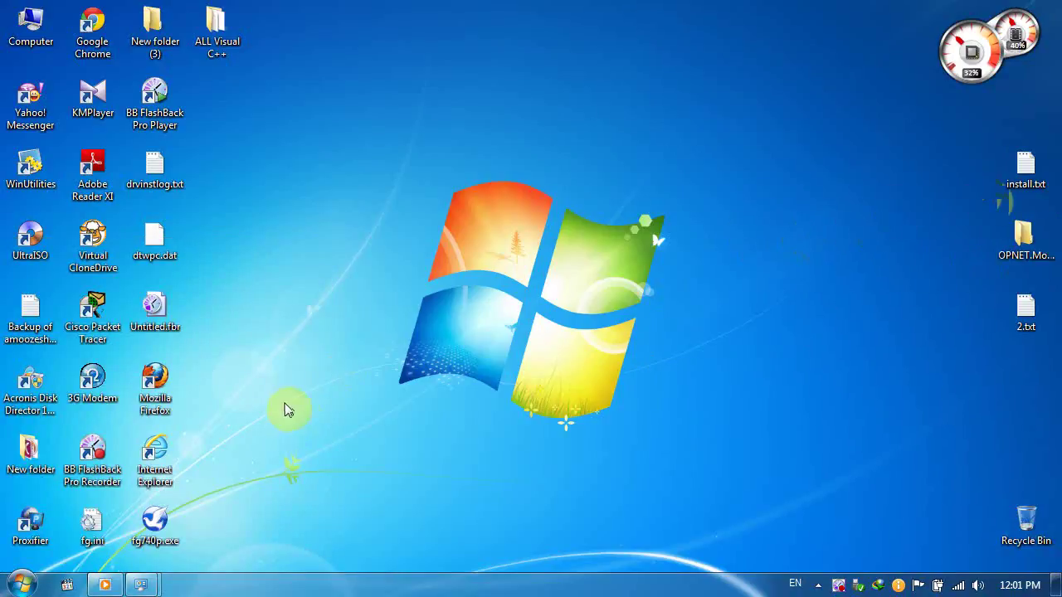
# Open the environment variables from the computer's advanced system settings and start a new system variable.
pyautogui.click(21, 584)
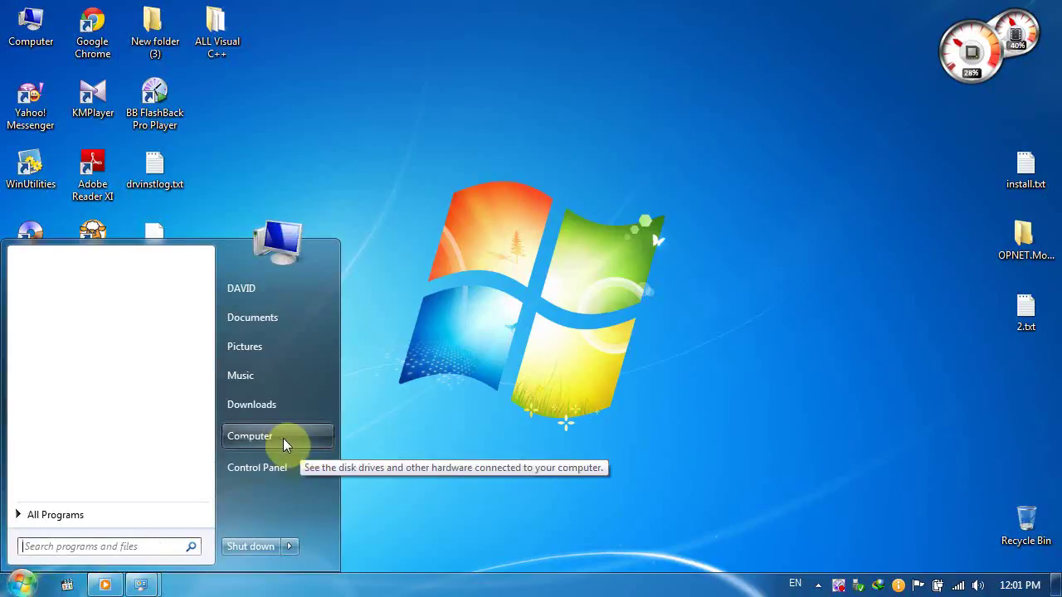
pyautogui.rightClick(283, 438)
pyautogui.click(355, 428)
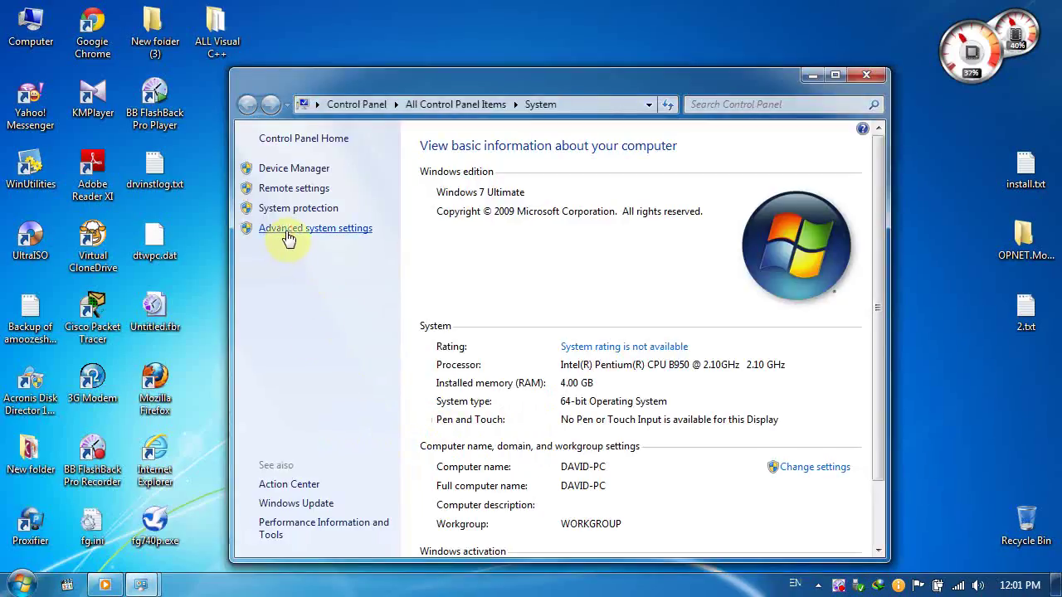
pyautogui.click(288, 232)
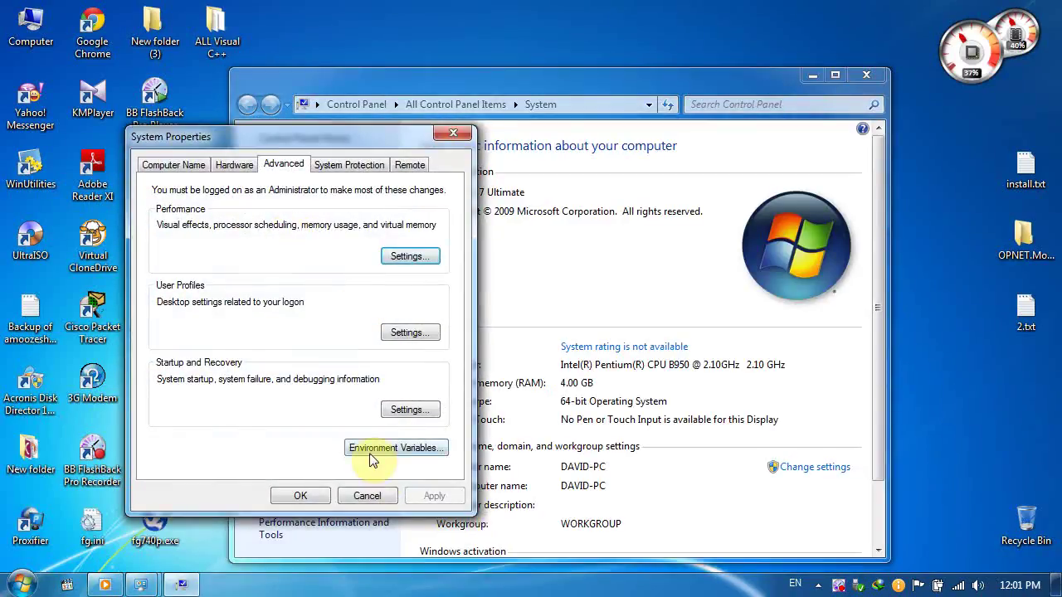
pyautogui.click(377, 452)
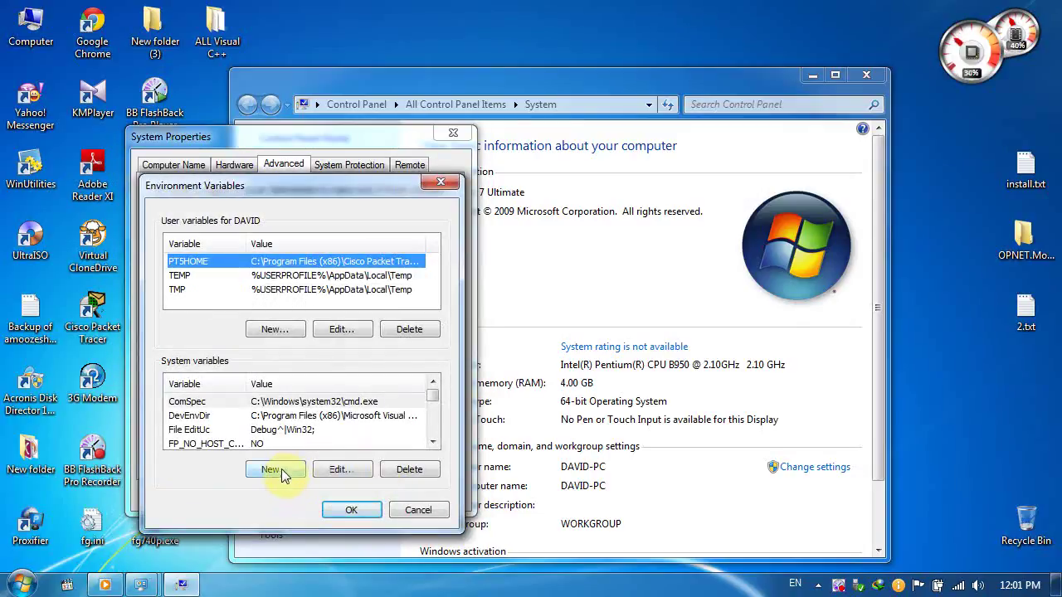
pyautogui.click(281, 468)
pyautogui.moveTo(317, 224); pyautogui.dragTo(340, 256)
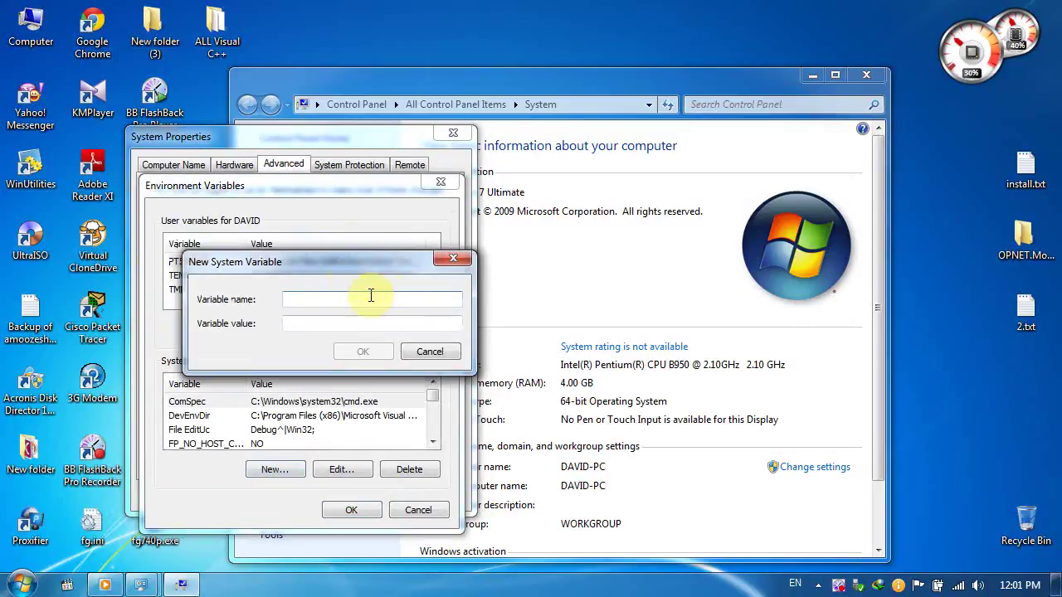
# Open install.txt from the desktop and arrange it beside the new system variable dialog.
pyautogui.click(1021, 190)
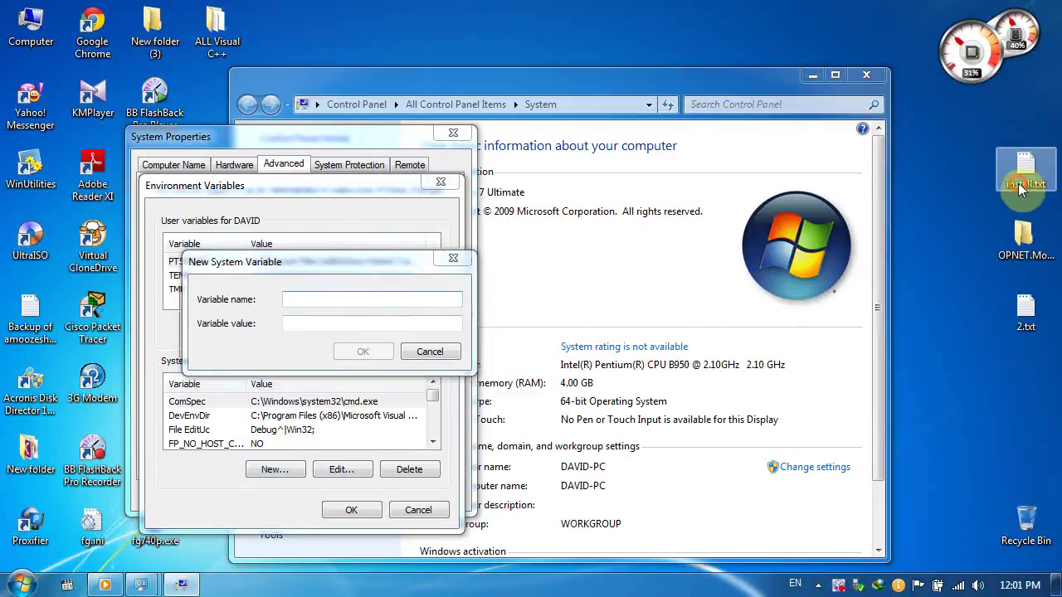
pyautogui.doubleClick(1021, 190)
pyautogui.moveTo(725, 114); pyautogui.dragTo(880, 94)
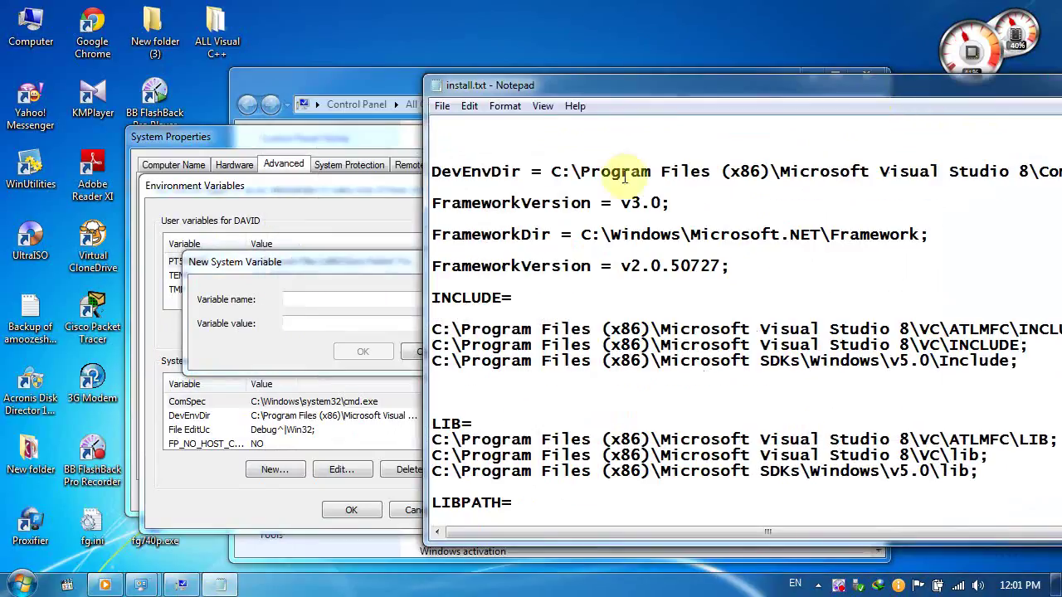
pyautogui.moveTo(352, 274); pyautogui.dragTo(262, 124)
pyautogui.click(543, 98)
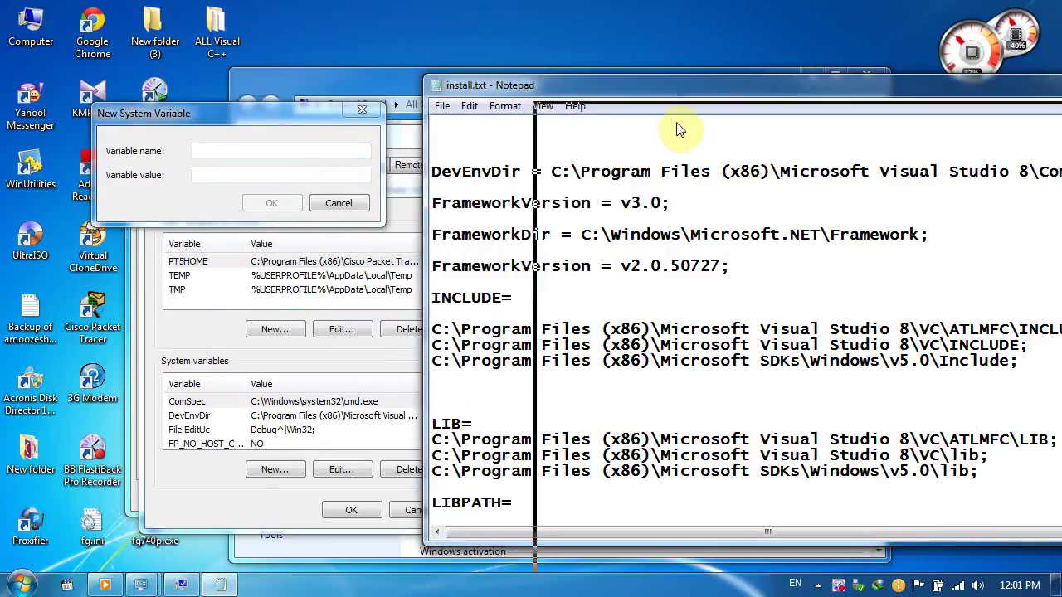
# Copy the name DevEnvDir from install.txt into the new system variable's name.
pyautogui.doubleClick(506, 190)
pyautogui.rightClick(538, 192)
pyautogui.click(519, 194)
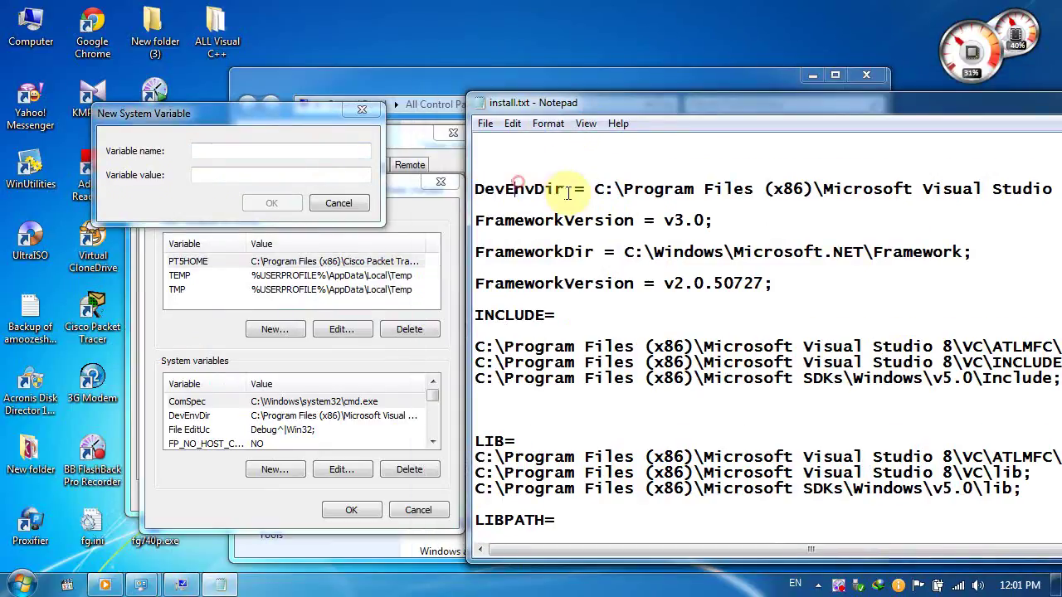
pyautogui.doubleClick(543, 190)
pyautogui.rightClick(530, 191)
pyautogui.click(559, 241)
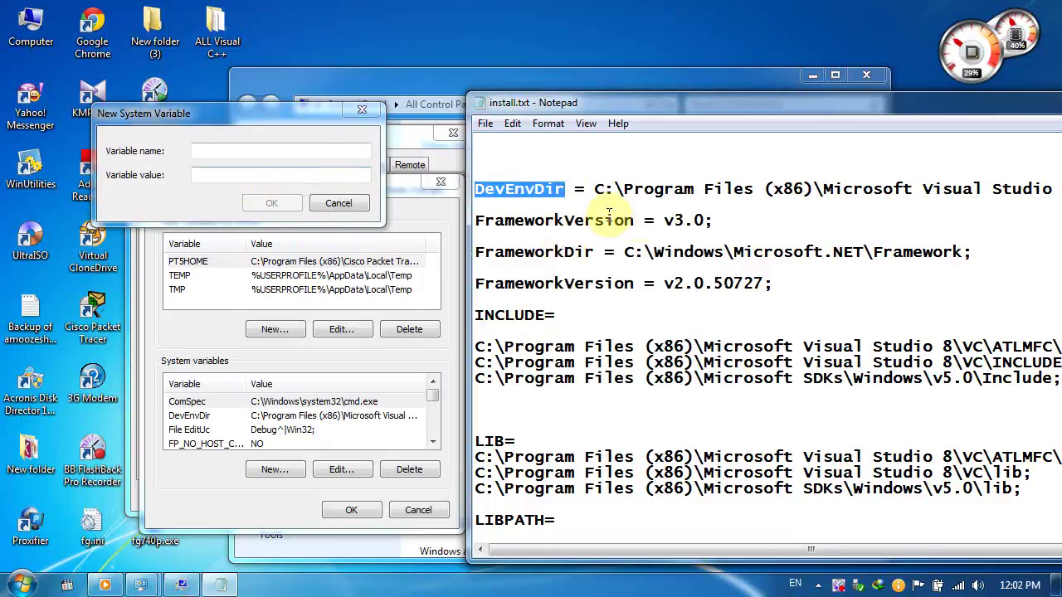
pyautogui.click(274, 151)
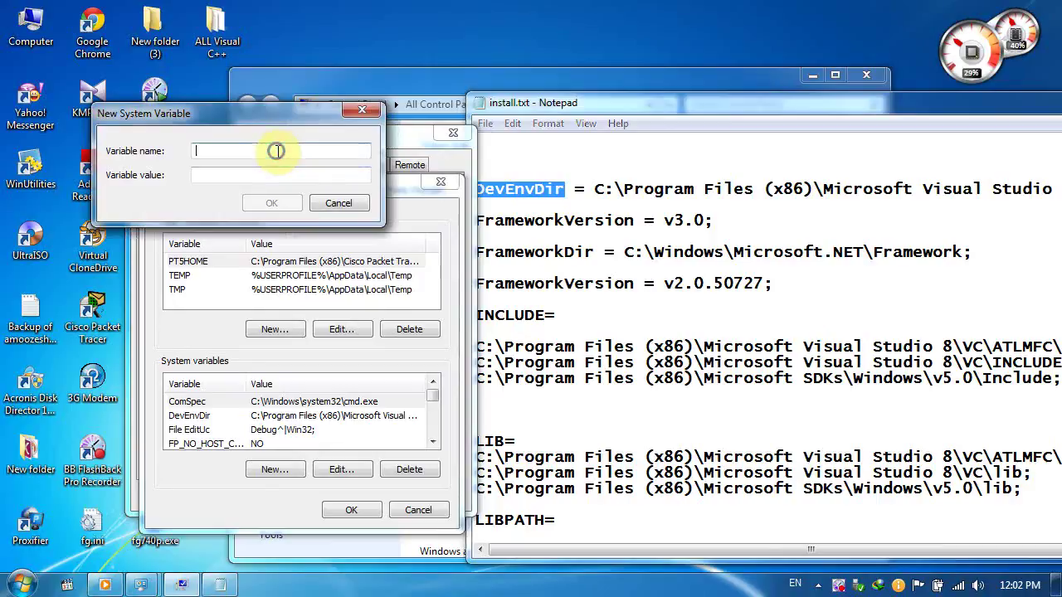
pyautogui.rightClick(277, 153)
pyautogui.click(346, 222)
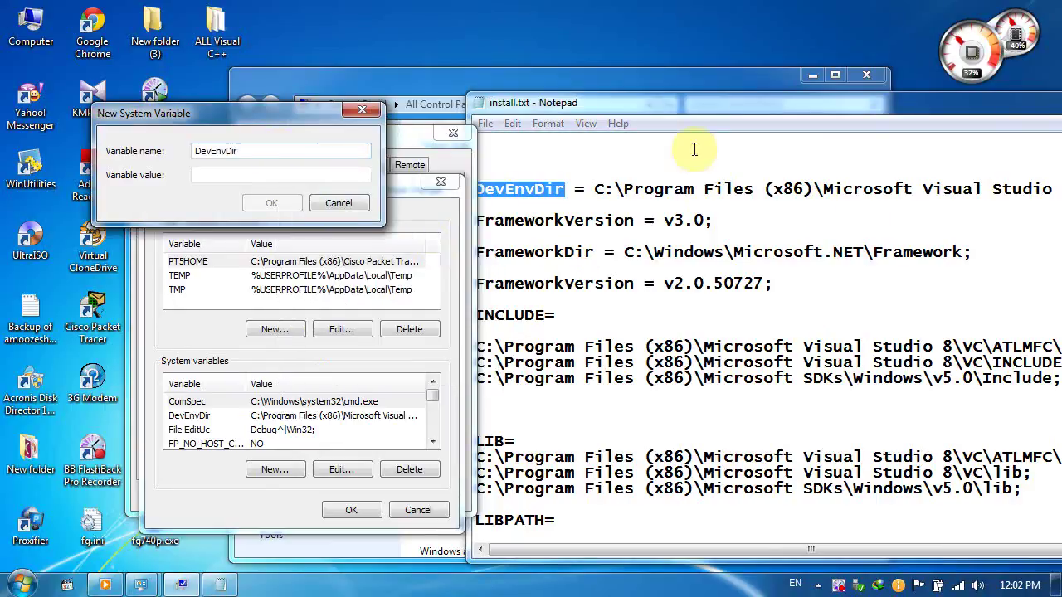
# Copy "C:\Program Files (x86)\Microsoft Visual Studio 8\Common7\IDE;" from install.txt as the DevEnvDir value and save the variable.
pyautogui.moveTo(675, 103); pyautogui.dragTo(470, 141)
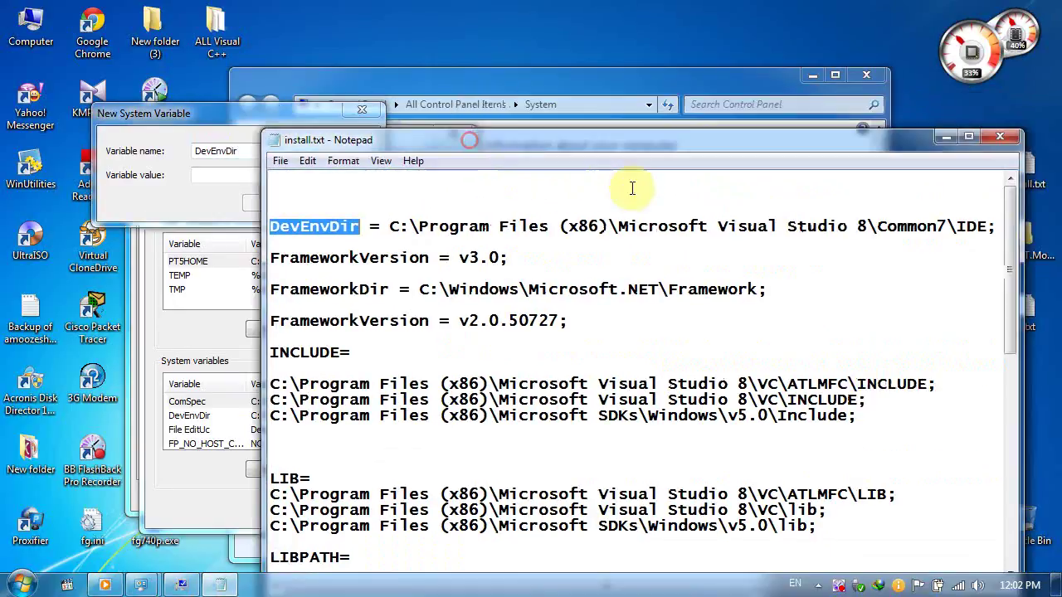
pyautogui.moveTo(390, 227); pyautogui.dragTo(989, 233)
pyautogui.rightClick(953, 227)
pyautogui.click(946, 283)
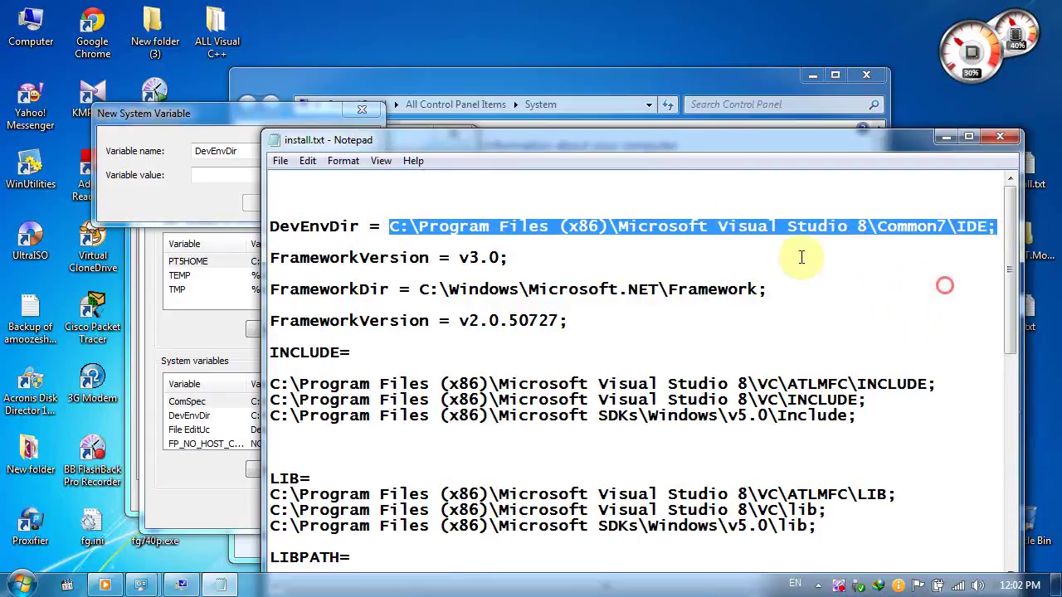
pyautogui.moveTo(546, 145); pyautogui.dragTo(453, 251)
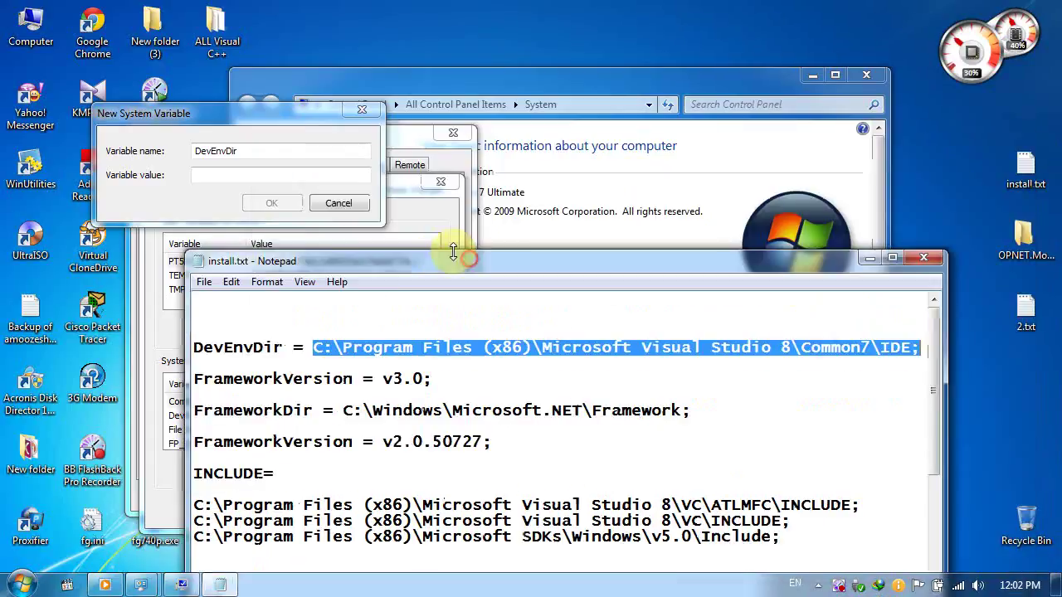
pyautogui.click(249, 174)
pyautogui.rightClick(250, 174)
pyautogui.click(327, 244)
pyautogui.click(274, 203)
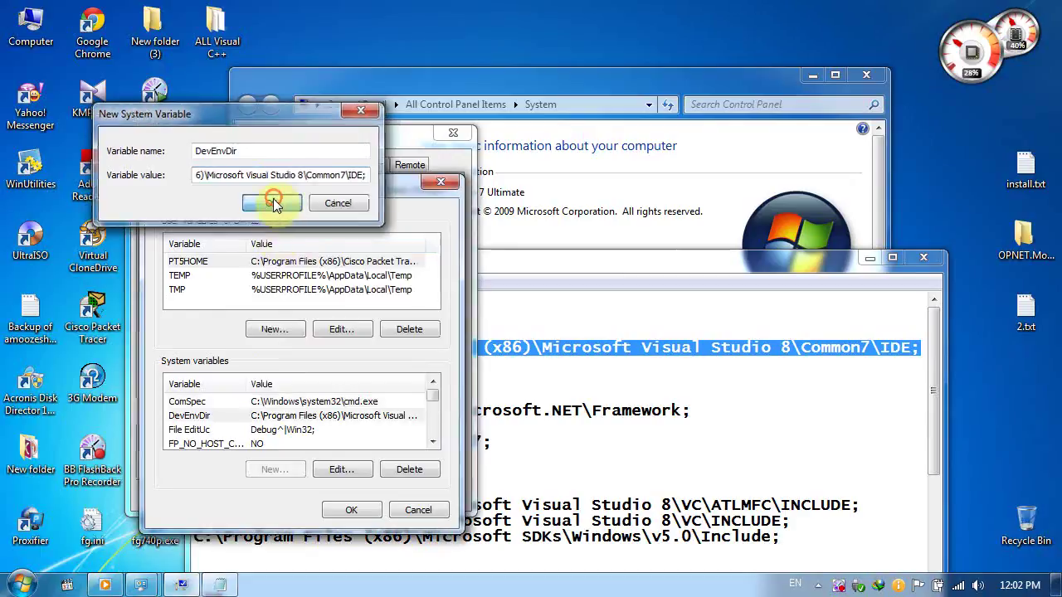
# Start another system variable and name it FrameworkVersion, copied from install.txt.
pyautogui.click(597, 290)
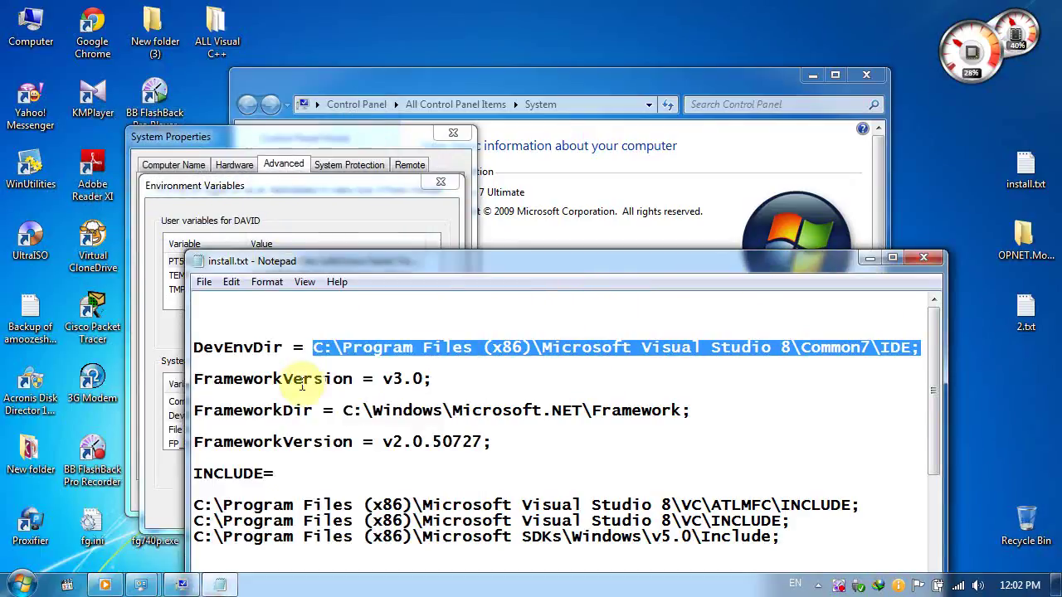
pyautogui.moveTo(353, 379); pyautogui.dragTo(234, 377)
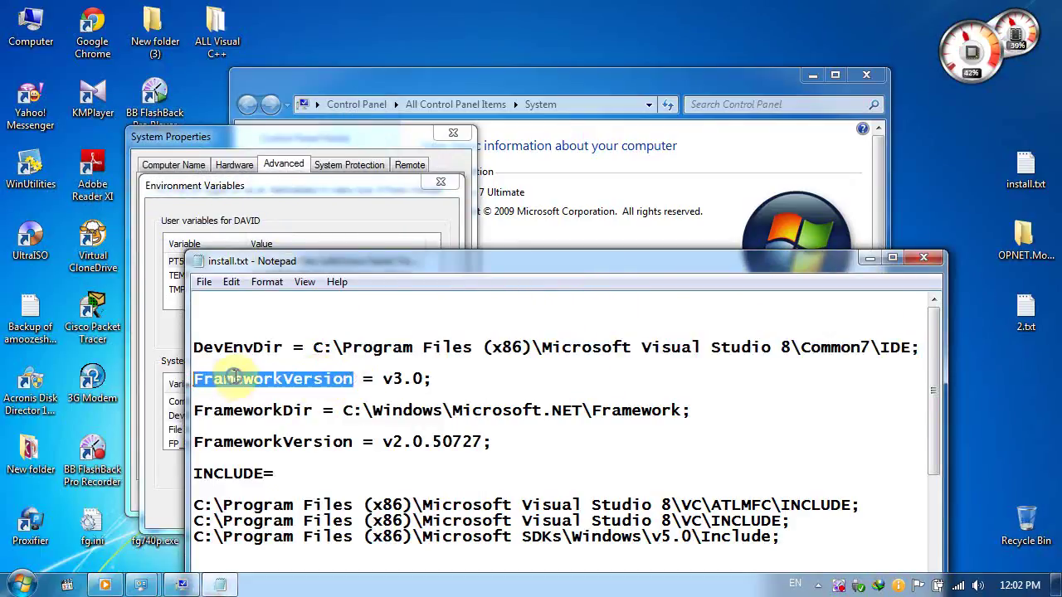
pyautogui.rightClick(259, 375)
pyautogui.click(295, 201)
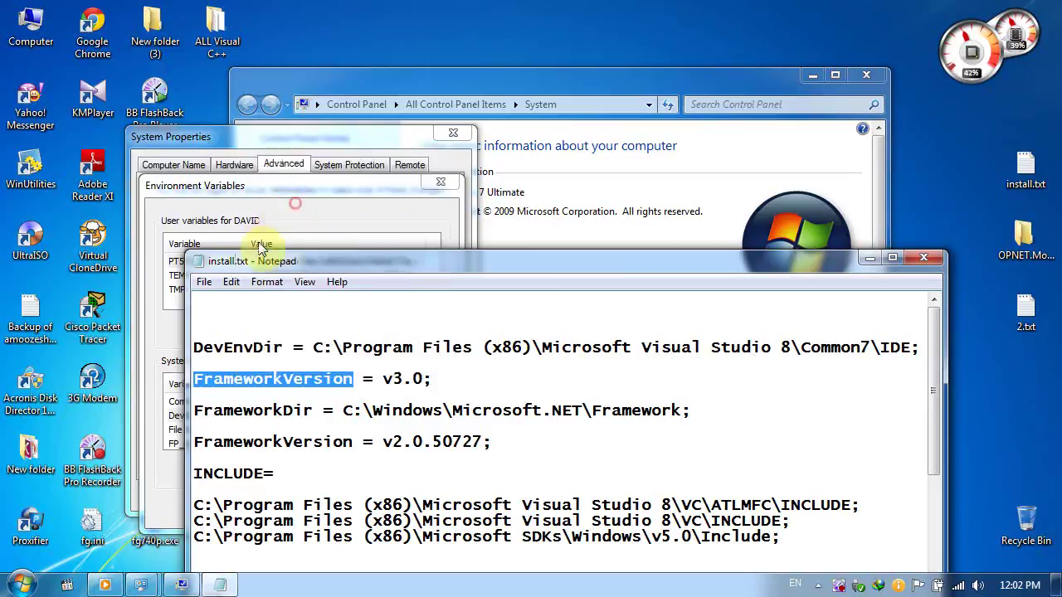
pyautogui.click(278, 192)
pyautogui.click(274, 469)
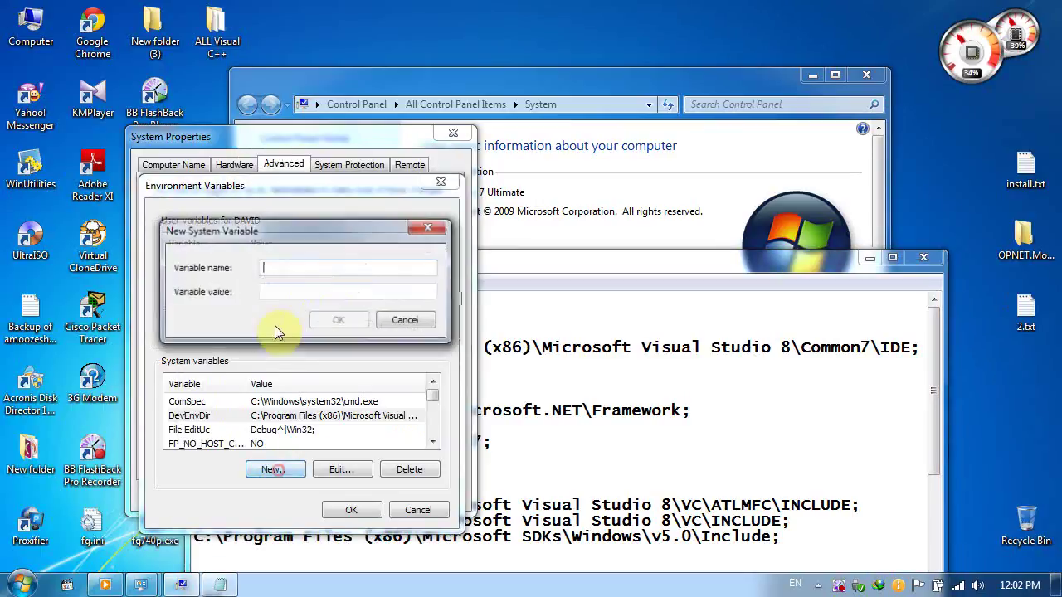
pyautogui.rightClick(305, 268)
pyautogui.click(371, 342)
# Copy "v3.0;" from install.txt as the FrameworkVersion value and save the variable.
pyautogui.click(540, 386)
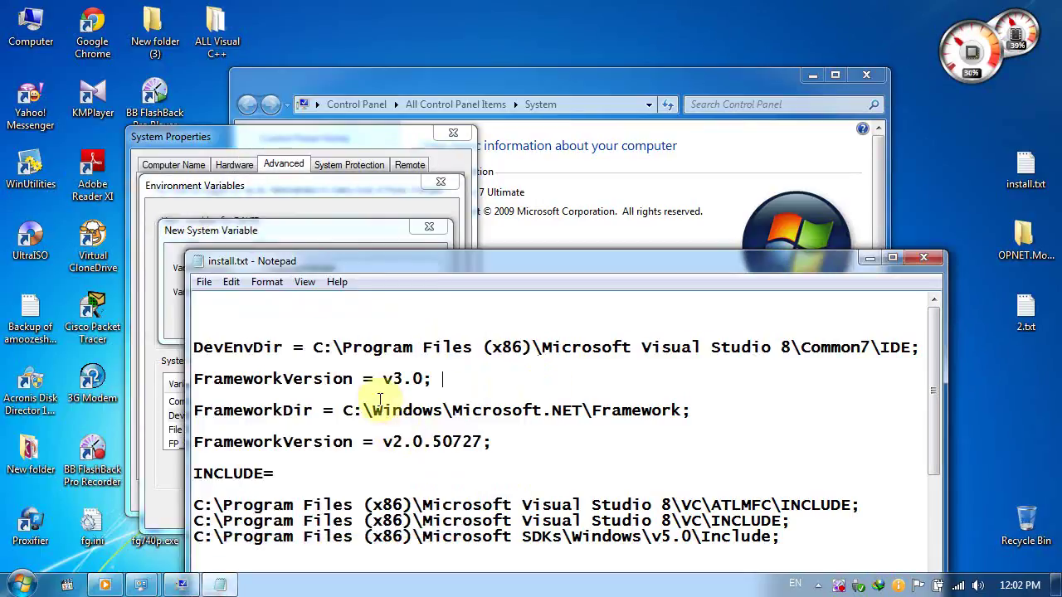
pyautogui.moveTo(382, 379); pyautogui.dragTo(432, 379)
pyautogui.rightClick(420, 379)
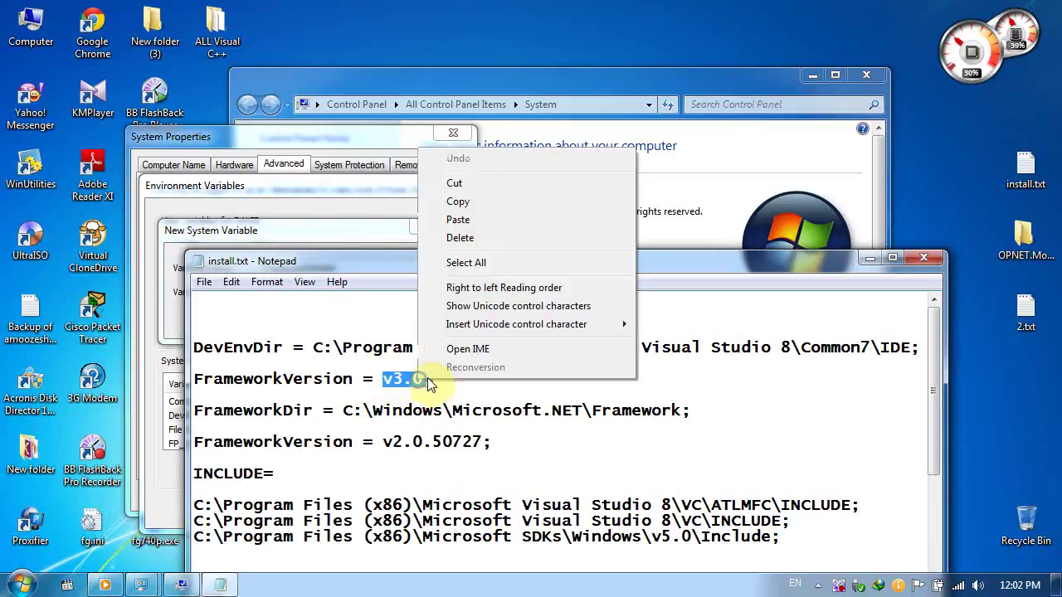
pyautogui.click(458, 202)
pyautogui.click(359, 233)
pyautogui.click(310, 292)
pyautogui.rightClick(321, 295)
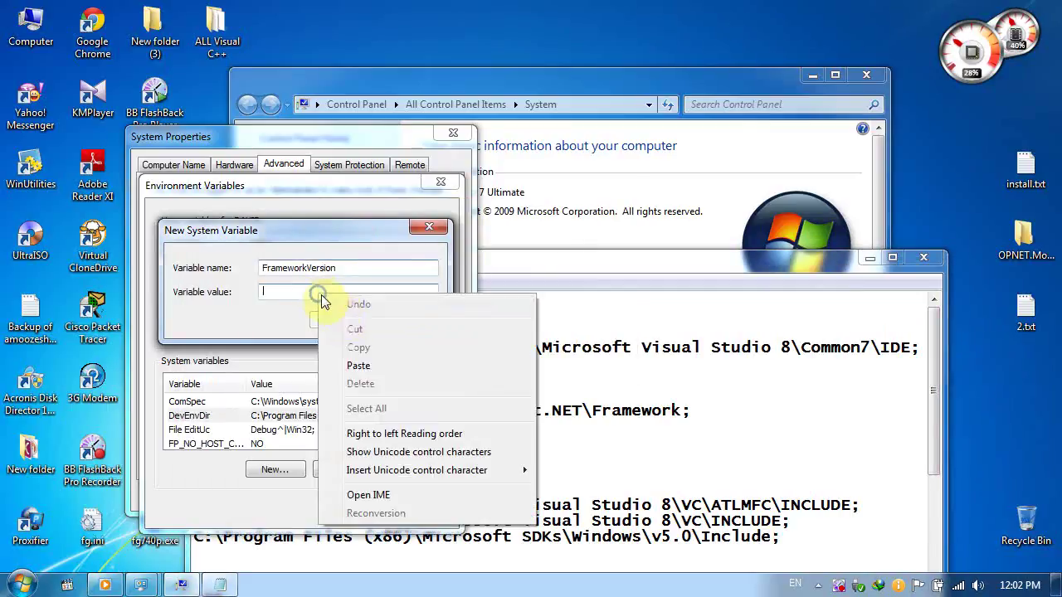
pyautogui.click(360, 366)
pyautogui.press('Return')
# Start another system variable and name it FrameworkDir, copied from install.txt.
pyautogui.click(536, 437)
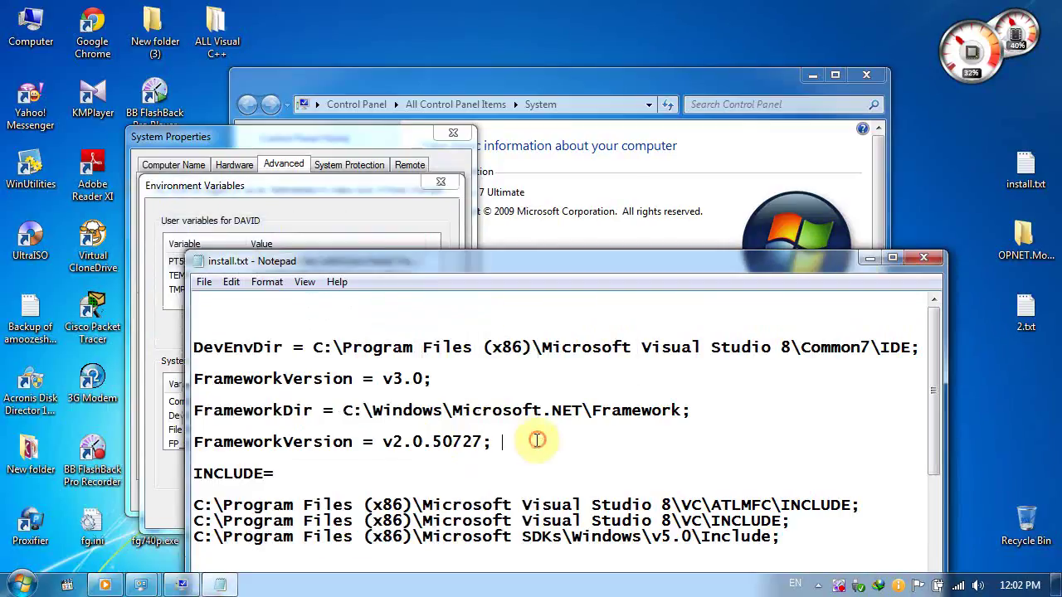
pyautogui.moveTo(313, 410); pyautogui.dragTo(196, 410)
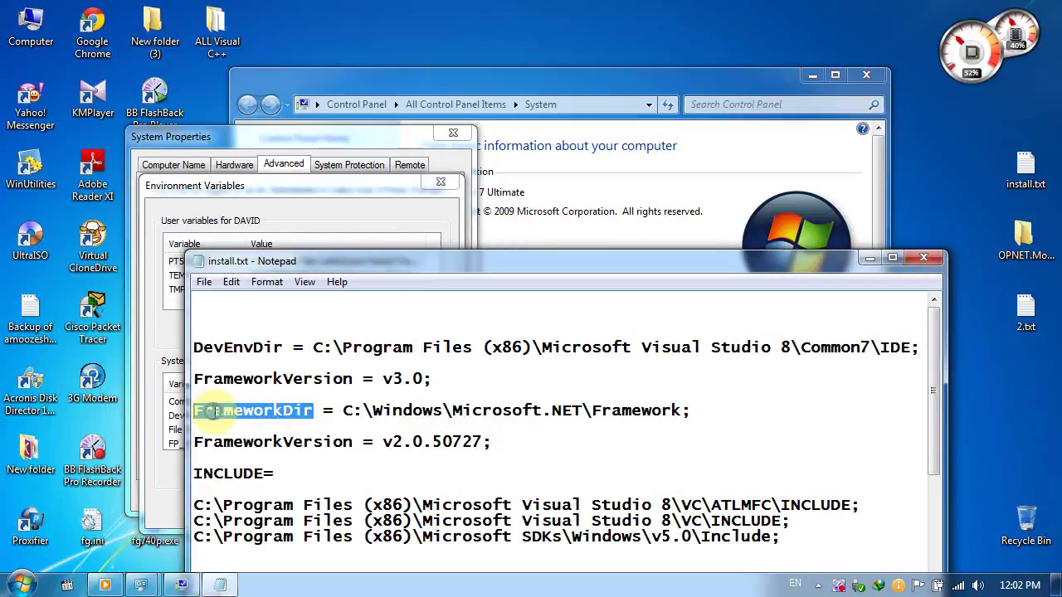
pyautogui.rightClick(214, 408)
pyautogui.click(255, 236)
pyautogui.click(300, 215)
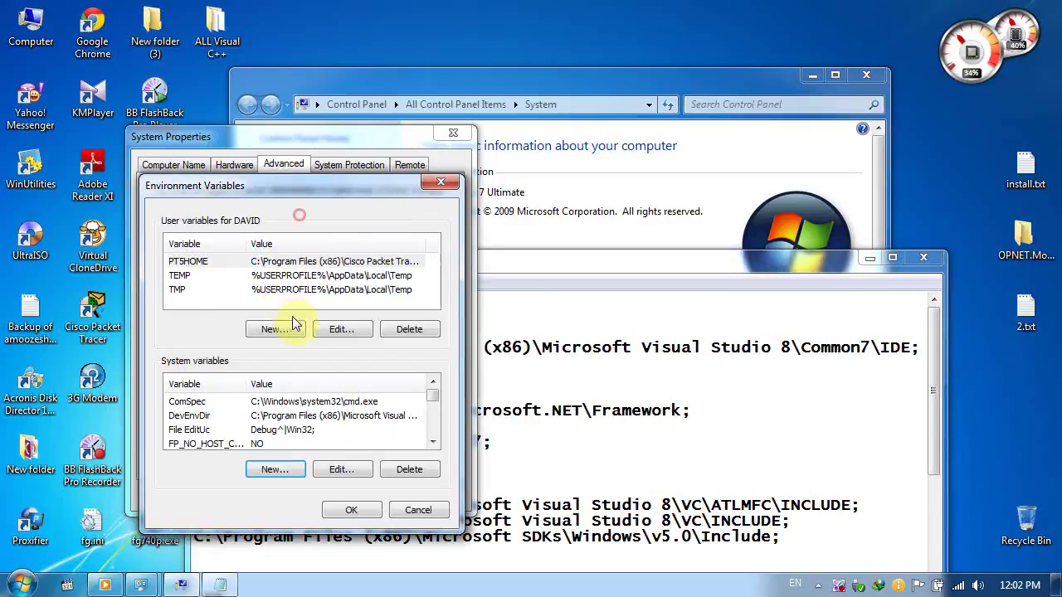
pyautogui.click(273, 469)
pyautogui.rightClick(308, 268)
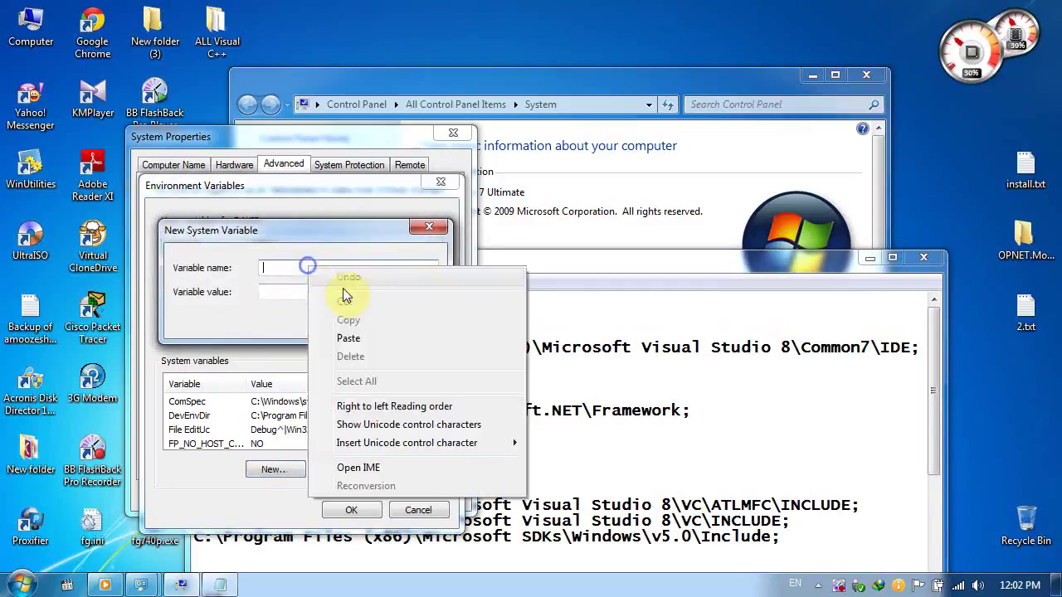
pyautogui.click(363, 338)
# Copy "C:\Windows\Microsoft.NET\Framework;" from install.txt as the FrameworkDir value, save the variable and return to the text file.
pyautogui.click(531, 444)
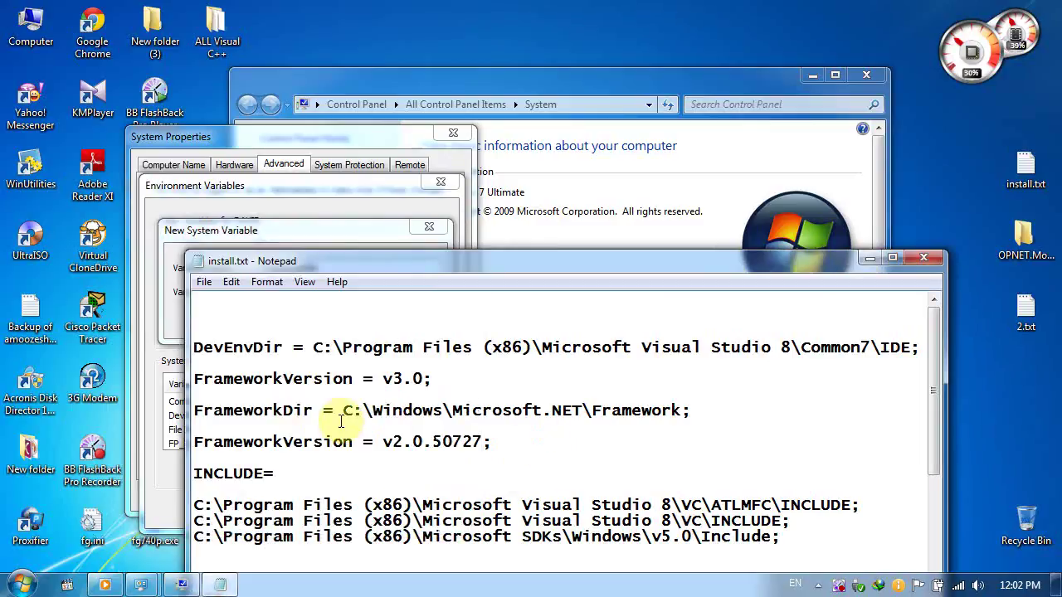
pyautogui.moveTo(346, 415); pyautogui.dragTo(687, 410)
pyautogui.rightClick(678, 415)
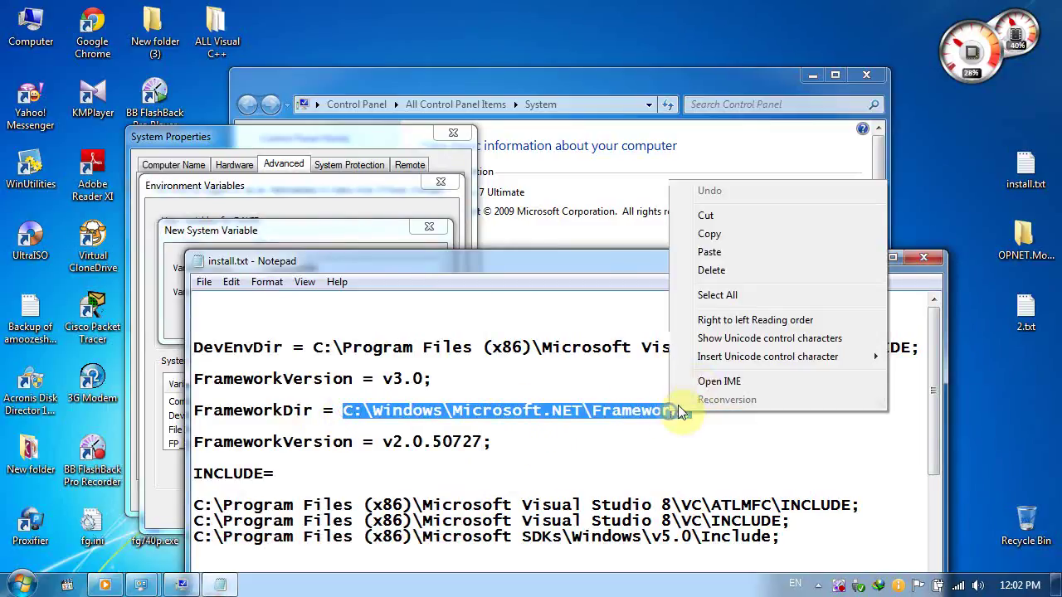
pyautogui.click(368, 230)
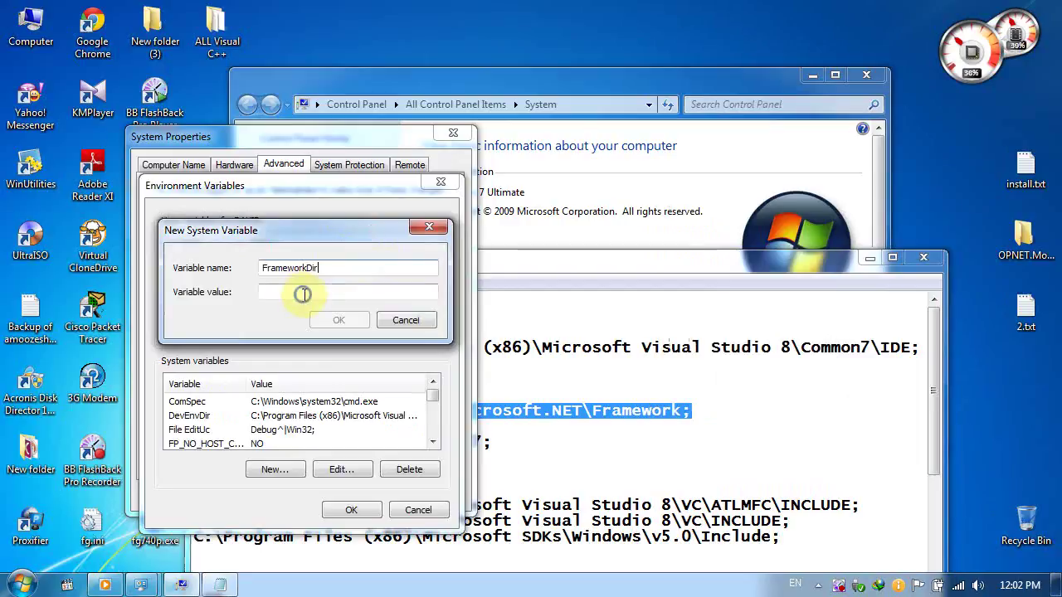
pyautogui.rightClick(304, 292)
pyautogui.click(352, 365)
pyautogui.click(340, 320)
pyautogui.click(521, 419)
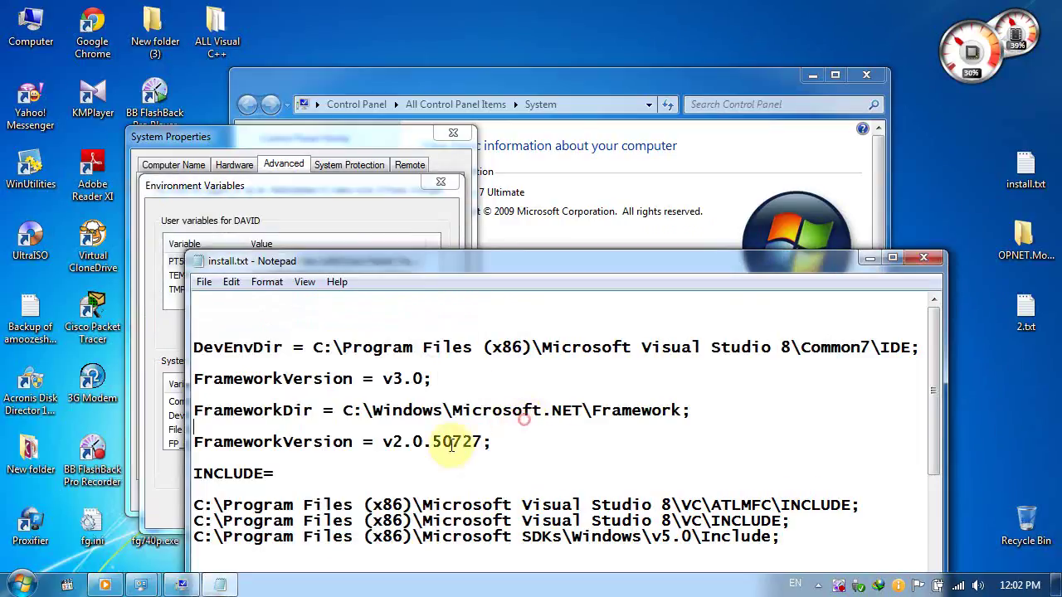
# Copy the second FrameworkVersion name from install.txt and use it to name another system variable.
pyautogui.moveTo(355, 441)
pyautogui.mouseDown()
pyautogui.moveTo(199, 441)
pyautogui.moveTo(491, 442)
pyautogui.moveTo(344, 443)
pyautogui.moveTo(353, 442)
pyautogui.mouseUp()
pyautogui.rightClick(337, 441)
pyautogui.click(378, 264)
pyautogui.click(298, 221)
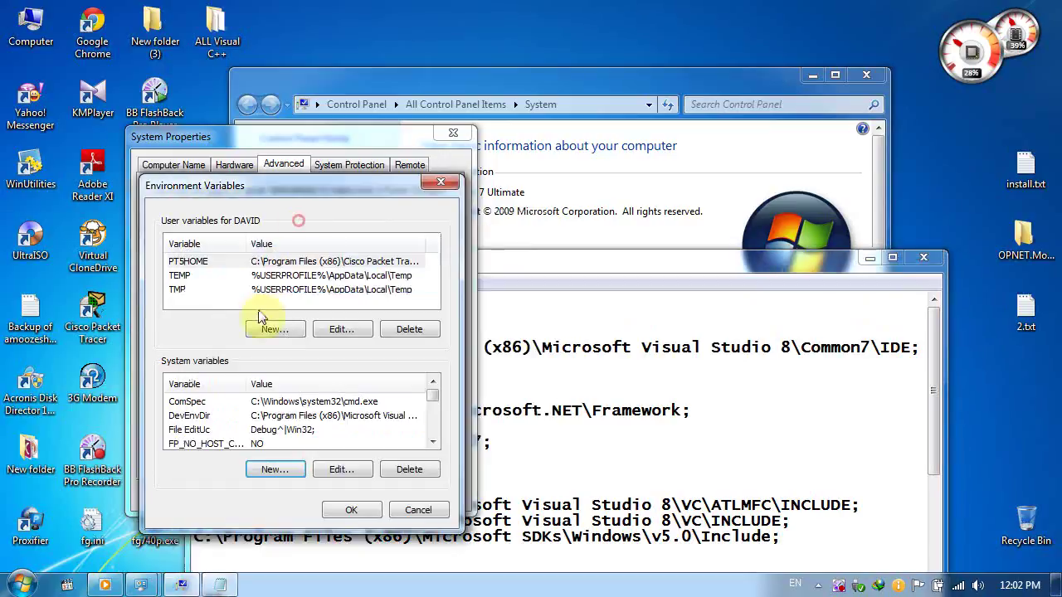
pyautogui.click(289, 469)
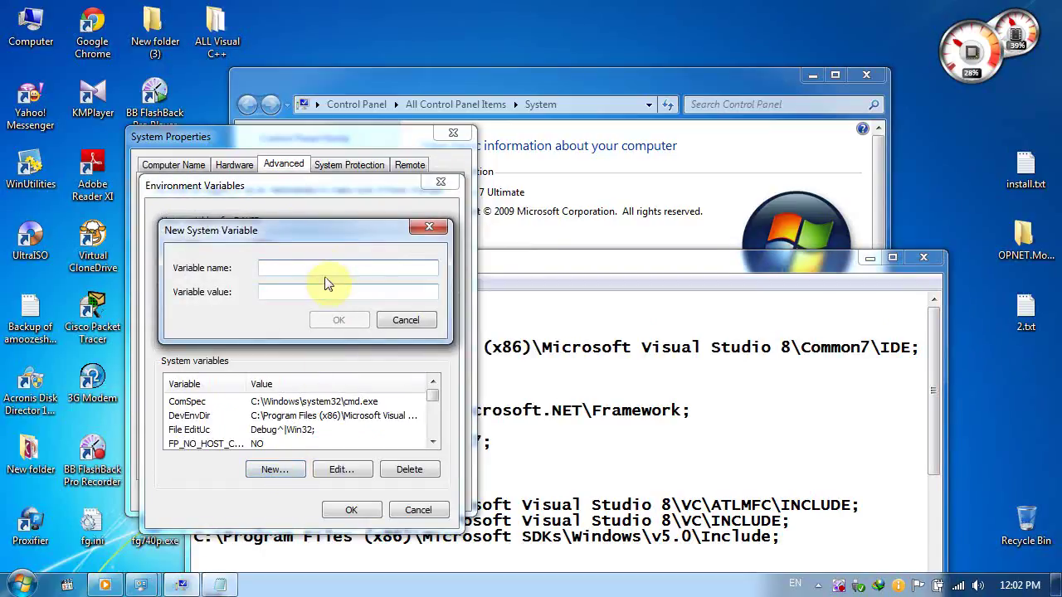
pyautogui.rightClick(343, 267)
pyautogui.click(373, 330)
# Copy "v2.0.50727;" from install.txt as the FrameworkVersion value and save the variable.
pyautogui.click(507, 424)
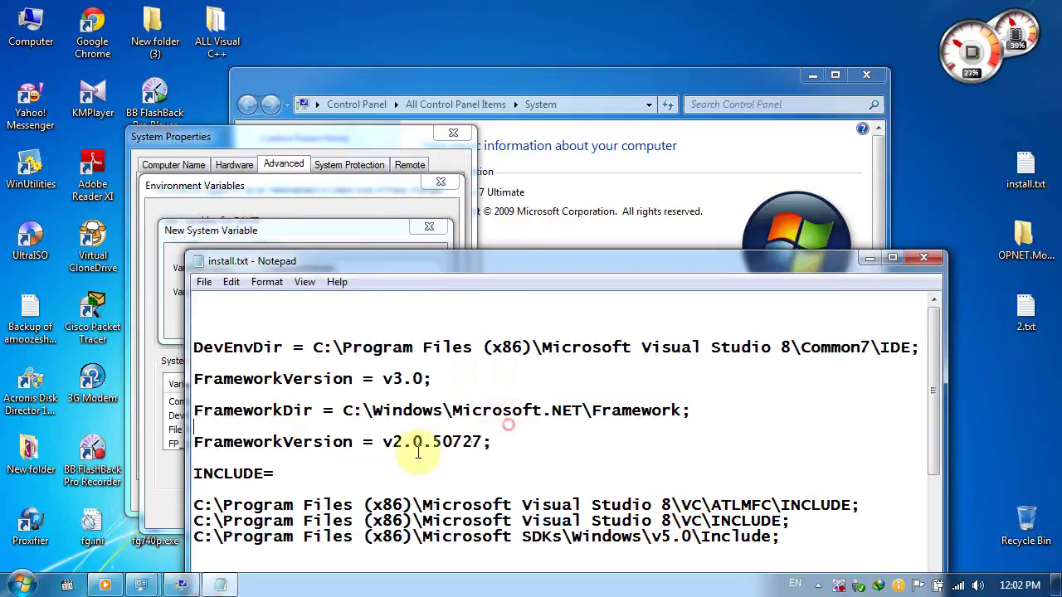
pyautogui.moveTo(385, 442); pyautogui.dragTo(408, 443)
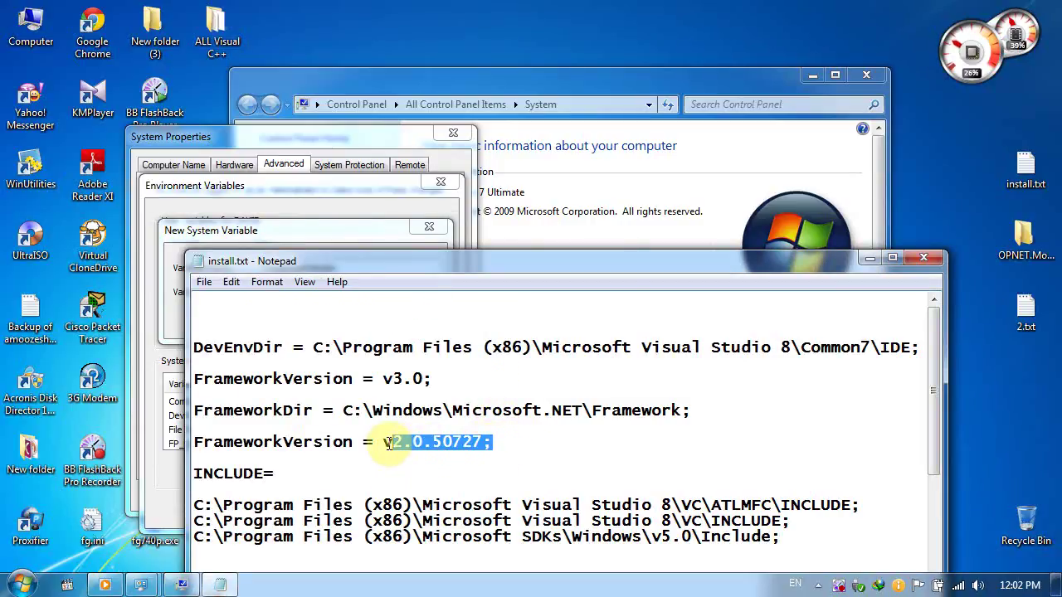
pyautogui.rightClick(405, 440)
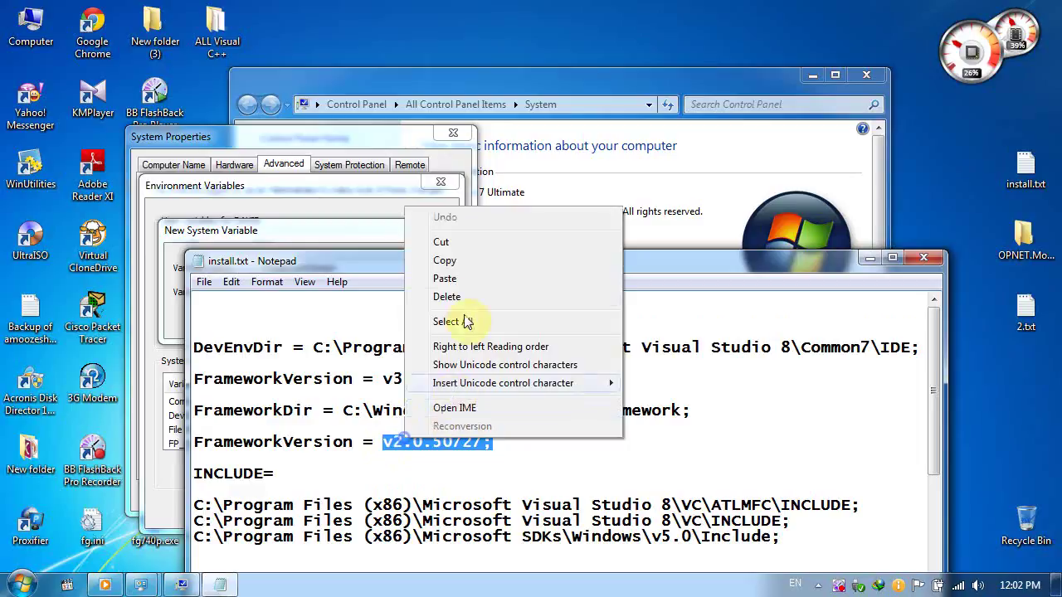
pyautogui.click(446, 262)
pyautogui.click(340, 233)
pyautogui.rightClick(307, 290)
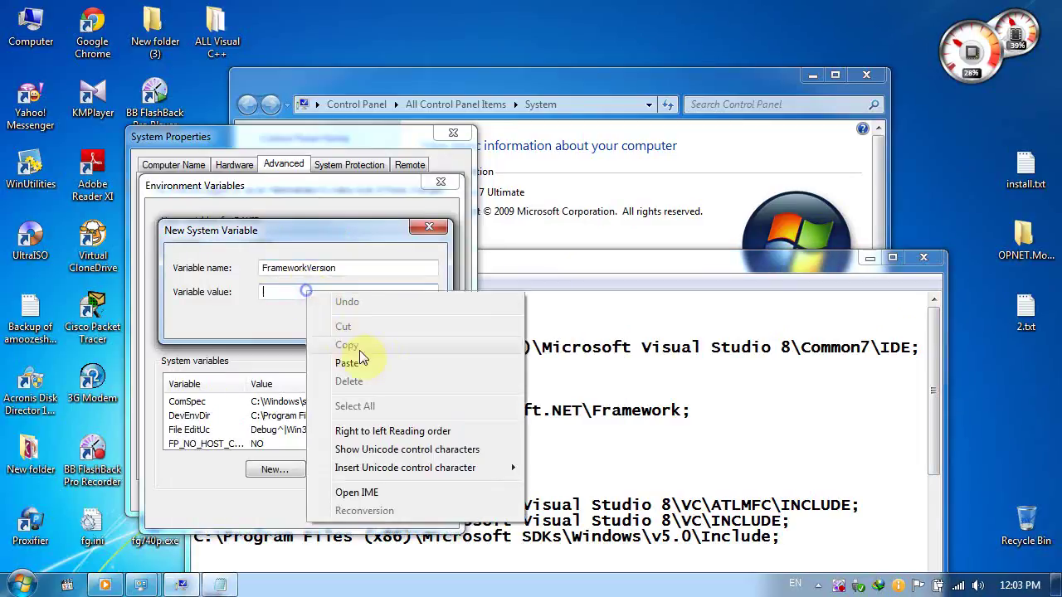
pyautogui.click(362, 360)
pyautogui.click(354, 324)
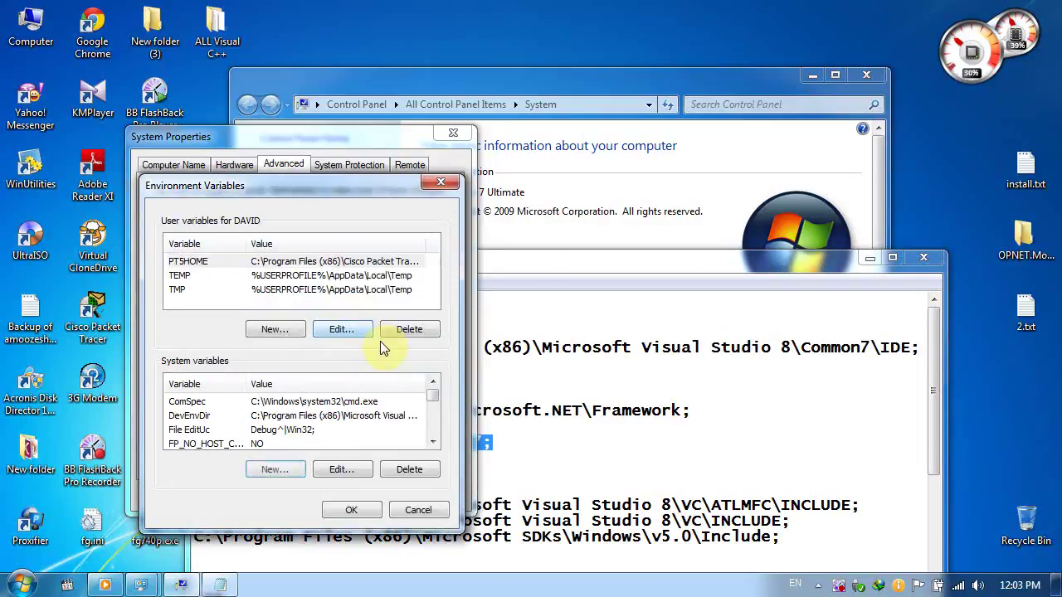
# Start another system variable and name it INCLUDE, copied from install.txt.
pyautogui.click(545, 469)
pyautogui.moveTo(463, 264); pyautogui.dragTo(691, 162)
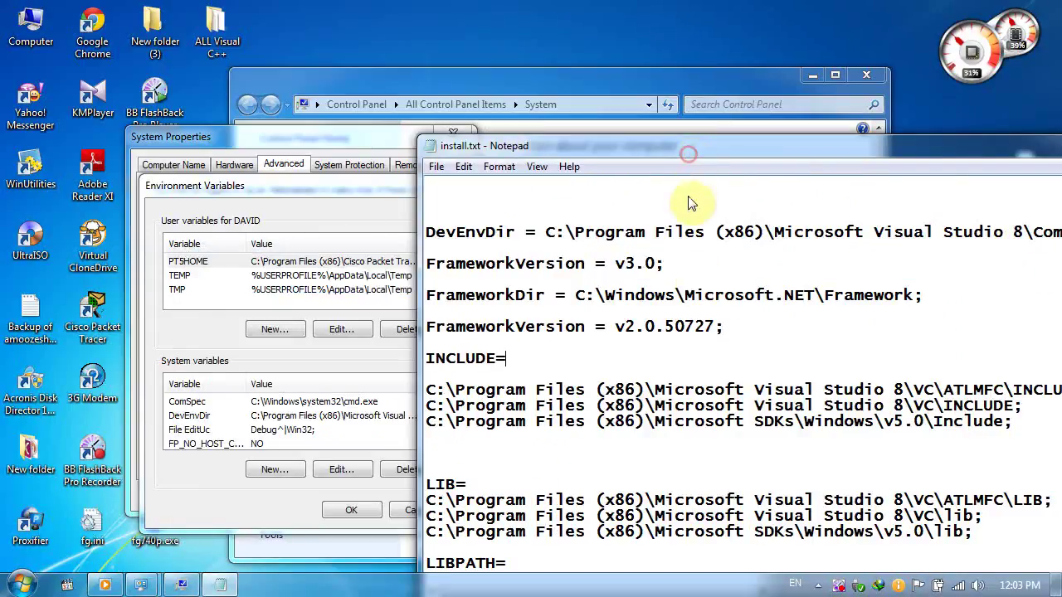
pyautogui.doubleClick(489, 358)
pyautogui.rightClick(468, 358)
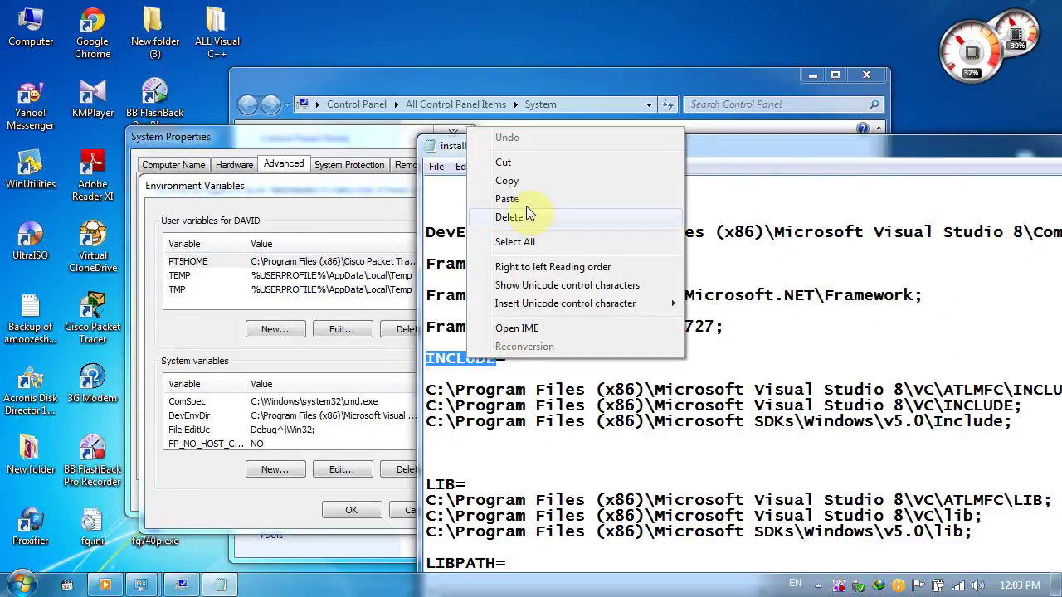
pyautogui.click(506, 181)
pyautogui.click(275, 468)
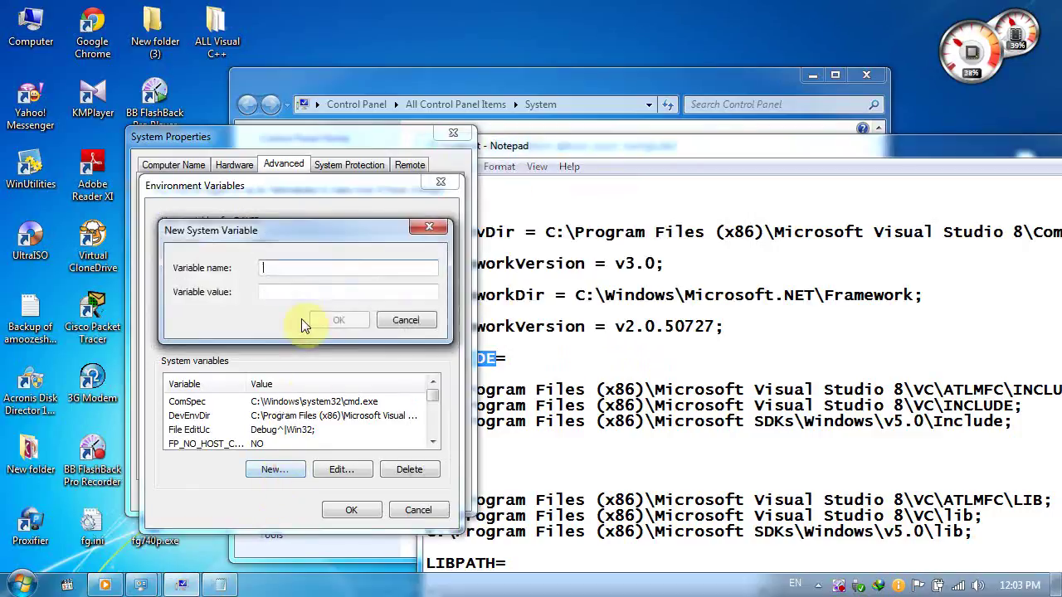
pyautogui.rightClick(303, 264)
pyautogui.click(348, 339)
# Rearrange the new-variable dialog and the install.txt window so the value field and all INCLUDE paths are in view together.
pyautogui.click(539, 408)
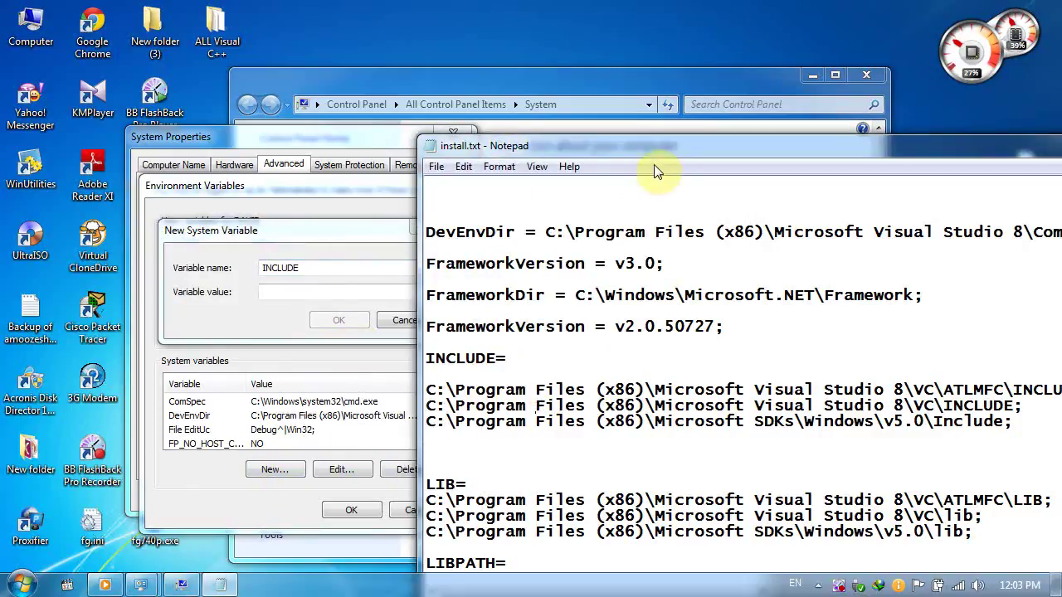
pyautogui.moveTo(332, 230); pyautogui.dragTo(208, 158)
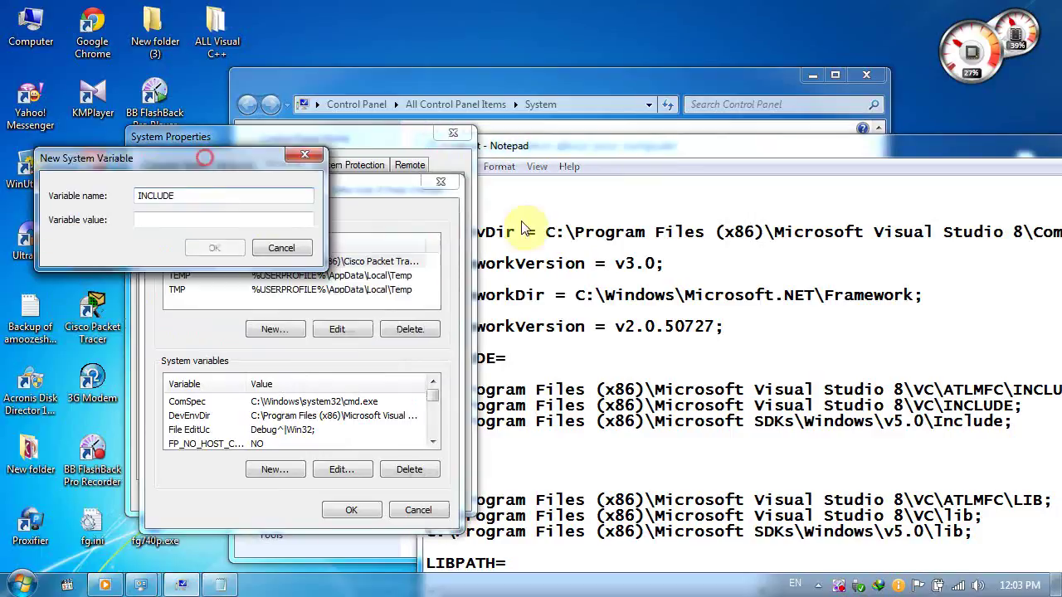
pyautogui.click(538, 166)
pyautogui.moveTo(606, 146); pyautogui.dragTo(533, 80)
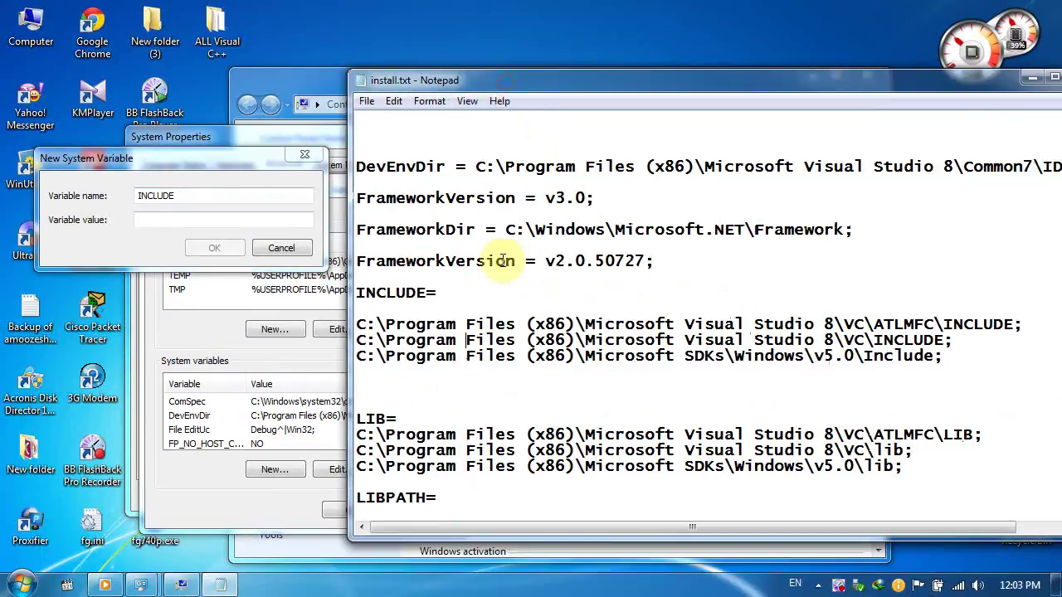
# Copy the three path lines under "INCLUDE=" in install.txt, paste them as the INCLUDE value and save the variable.
pyautogui.moveTo(946, 358); pyautogui.dragTo(357, 322)
pyautogui.rightClick(398, 330)
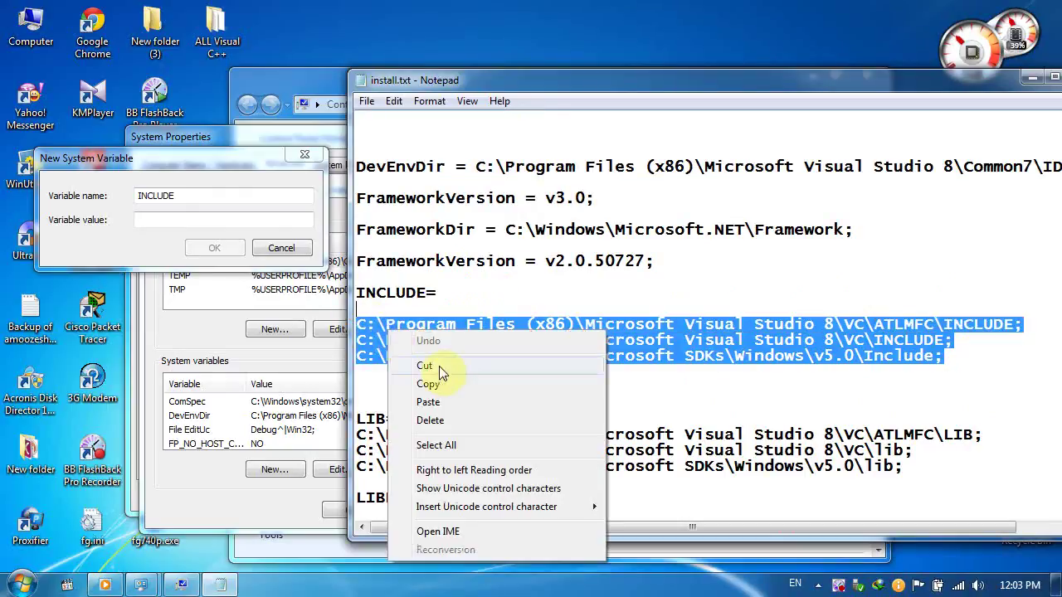
pyautogui.click(442, 296)
pyautogui.moveTo(950, 357); pyautogui.dragTo(363, 325)
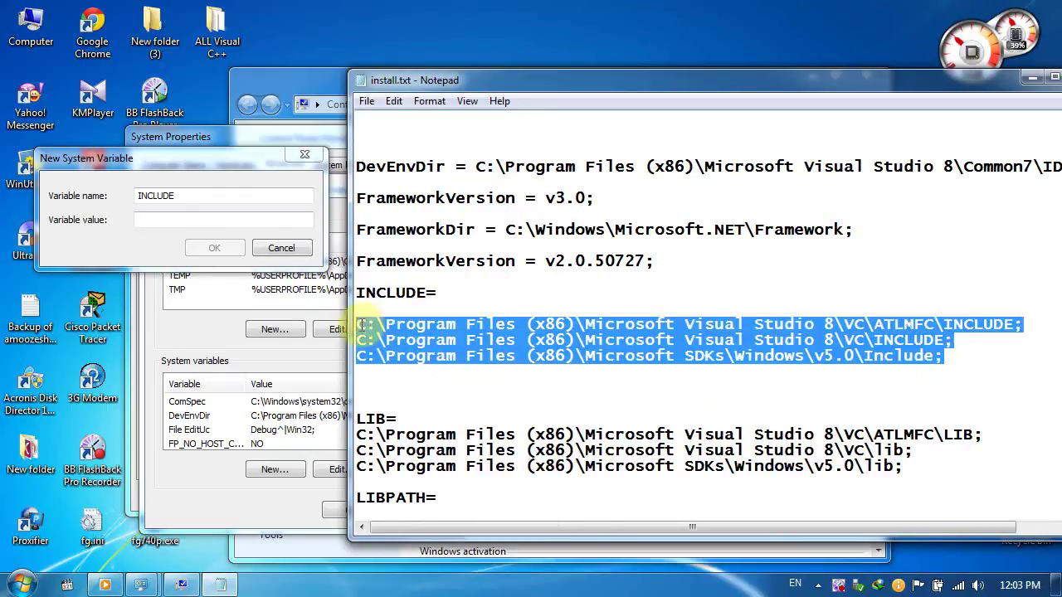
pyautogui.rightClick(388, 328)
pyautogui.click(427, 379)
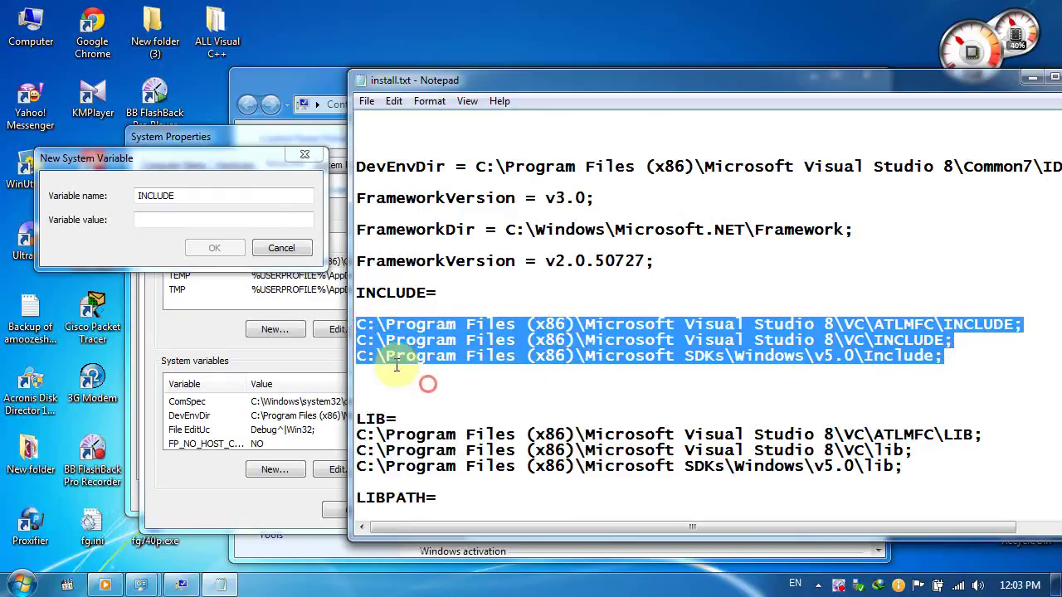
pyautogui.rightClick(247, 217)
pyautogui.click(288, 288)
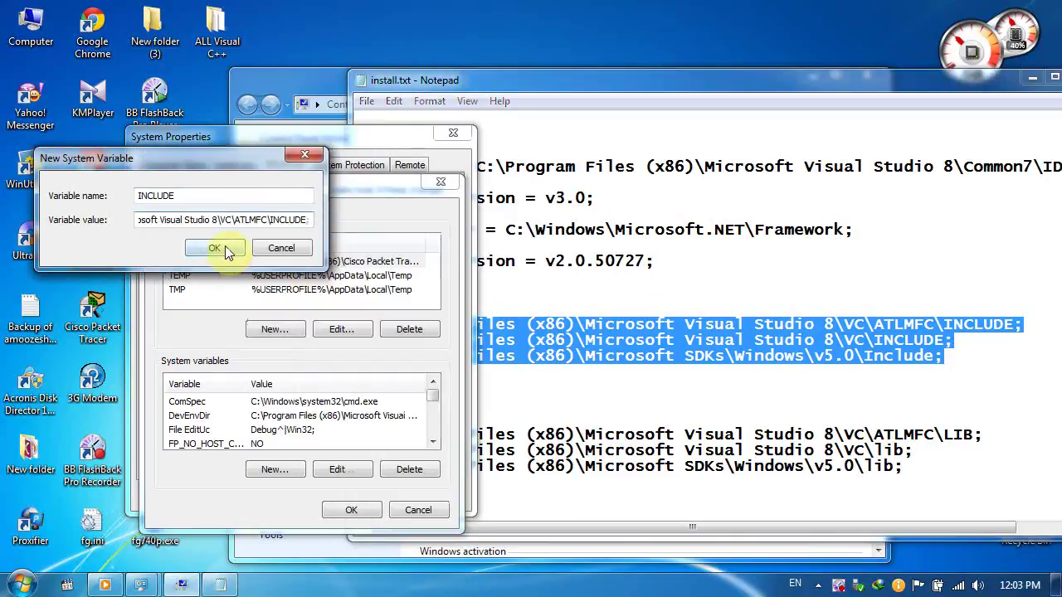
pyautogui.click(217, 249)
# Start another system variable and name it LIB, copied from install.txt.
pyautogui.click(564, 344)
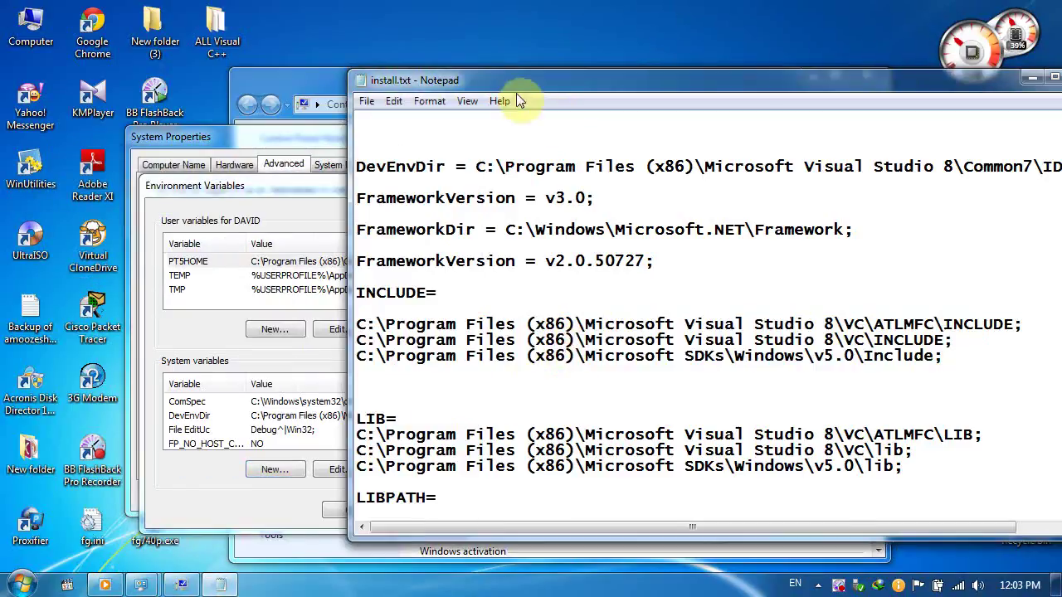
pyautogui.moveTo(537, 82); pyautogui.dragTo(553, 70)
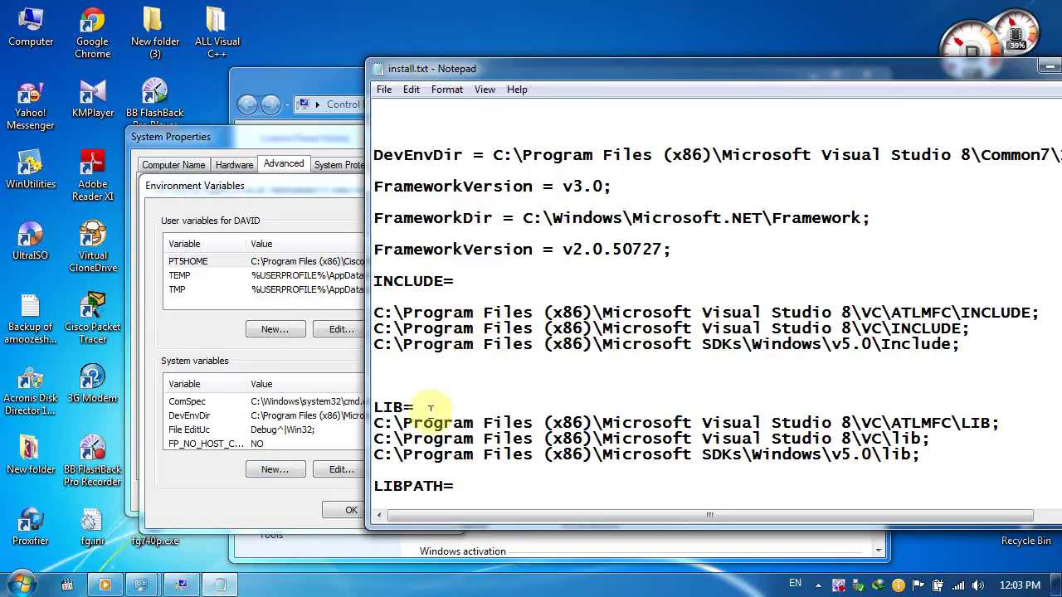
pyautogui.moveTo(403, 406); pyautogui.dragTo(378, 406)
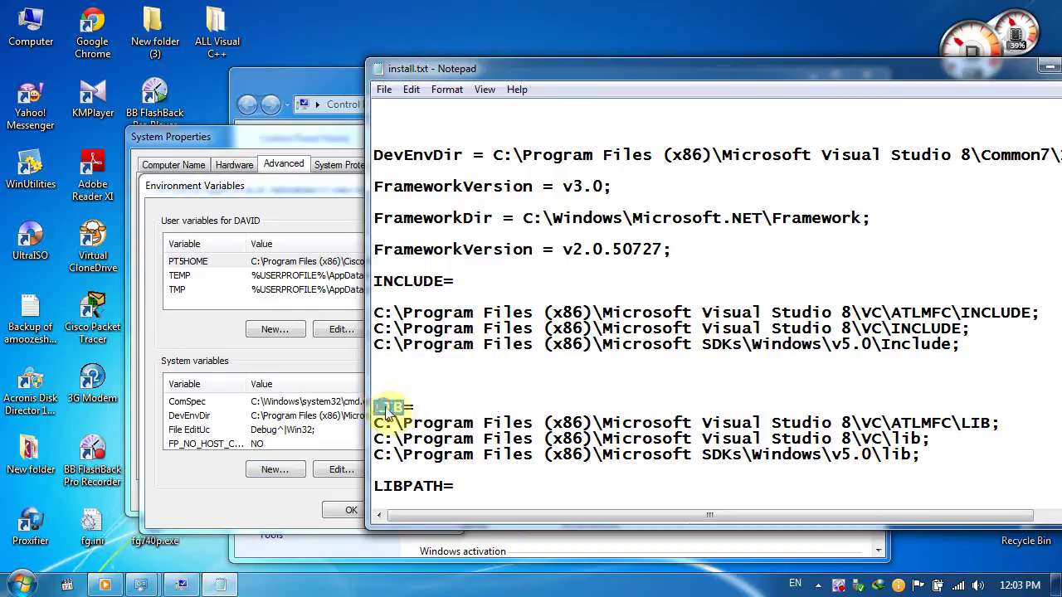
pyautogui.rightClick(405, 407)
pyautogui.click(433, 230)
pyautogui.click(274, 470)
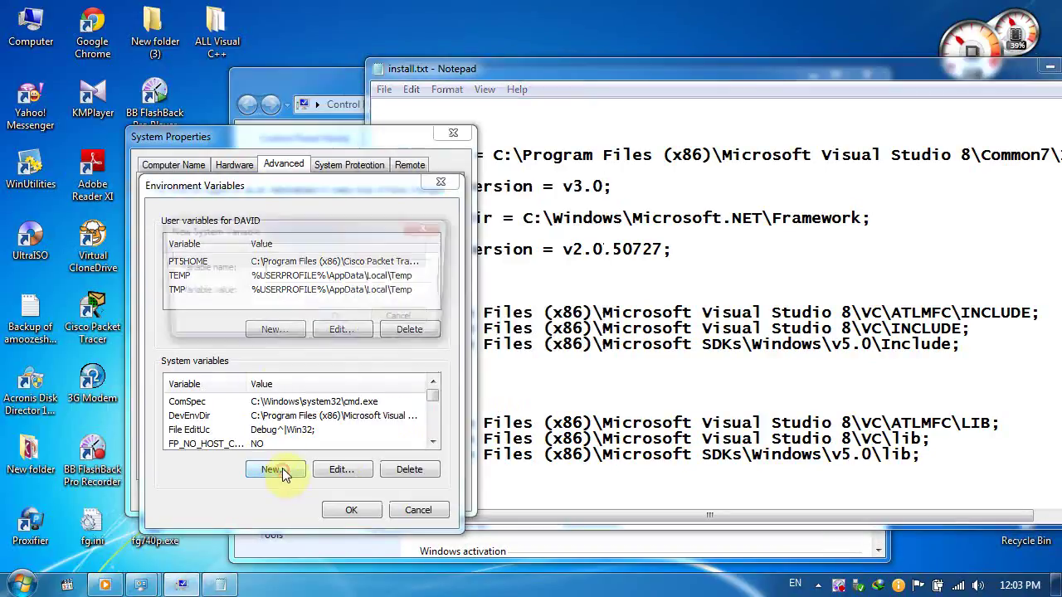
pyautogui.rightClick(299, 270)
pyautogui.click(328, 336)
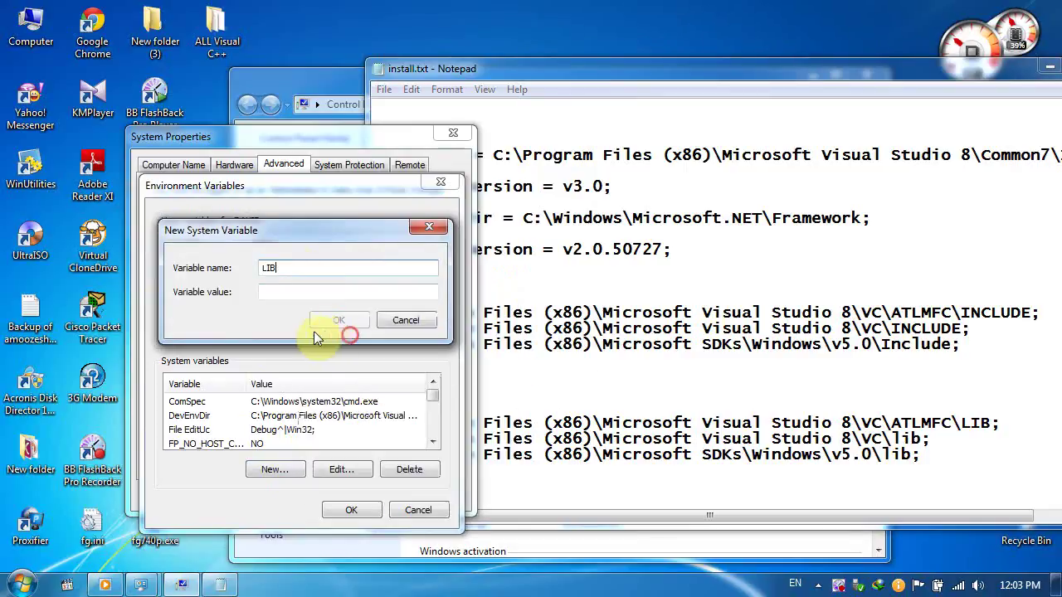
# Copy the three path lines under "LIB=" in install.txt, paste them as the LIB value and save the variable.
pyautogui.click(505, 359)
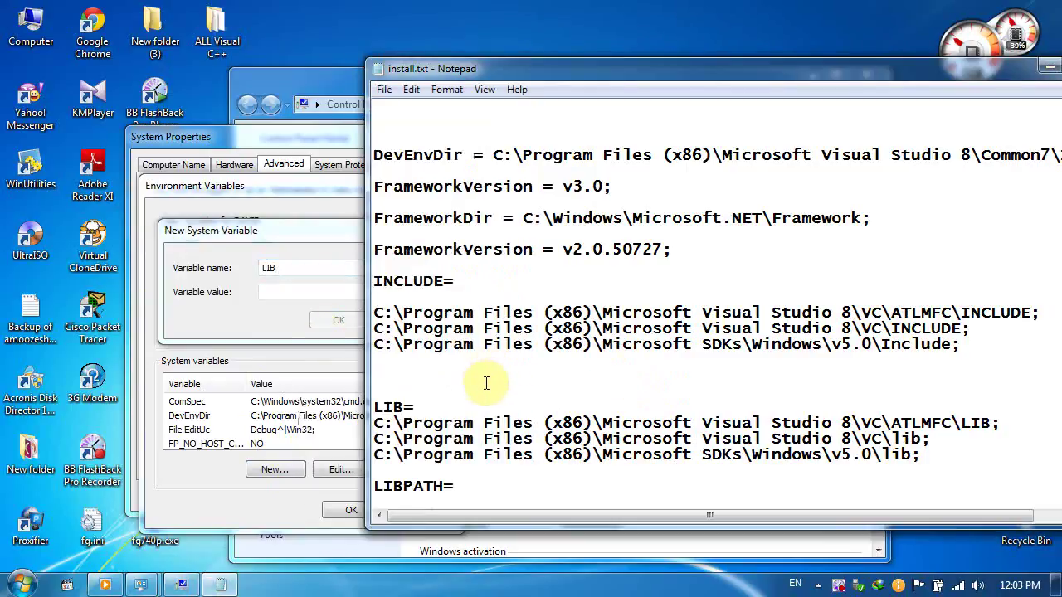
pyautogui.moveTo(921, 453); pyautogui.dragTo(369, 423)
pyautogui.rightClick(410, 423)
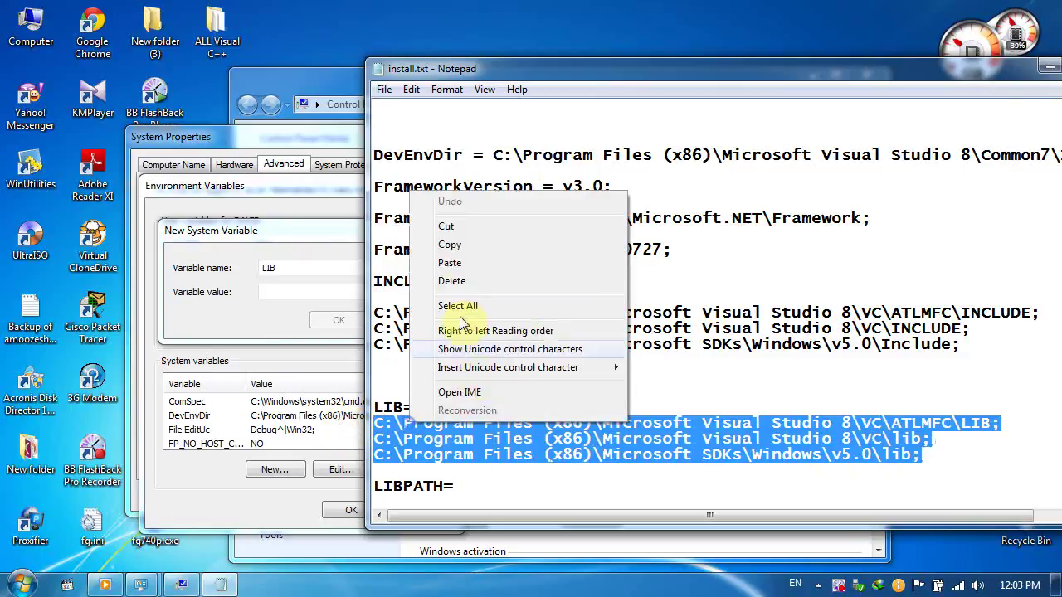
pyautogui.click(459, 247)
pyautogui.click(308, 292)
pyautogui.rightClick(308, 292)
pyautogui.click(365, 363)
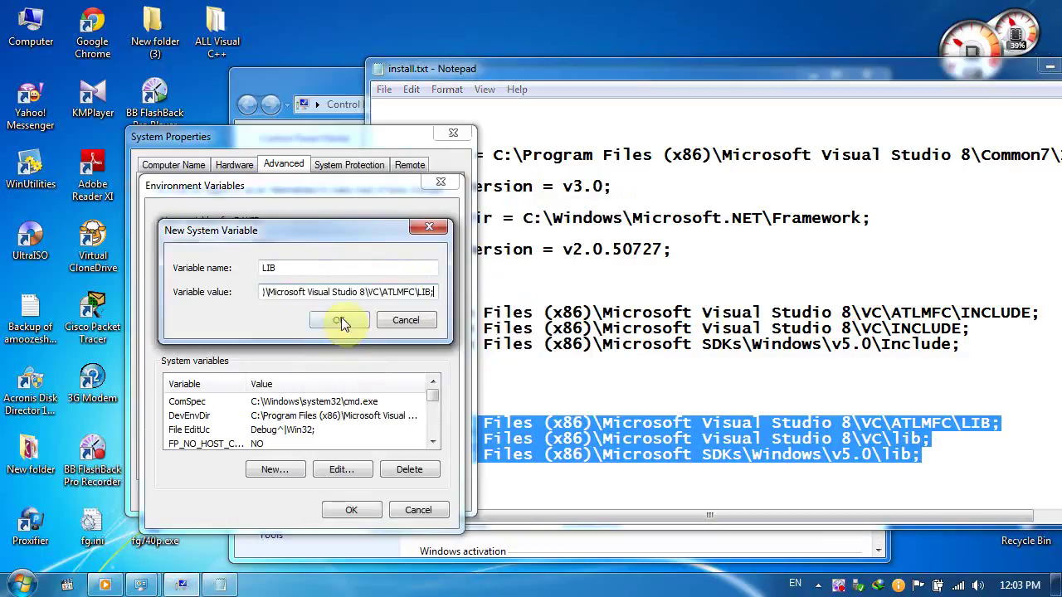
pyautogui.click(341, 320)
# Start another system variable and name it LIBPATH, copied from install.txt.
pyautogui.click(588, 417)
pyautogui.scroll(-3, 588, 422)
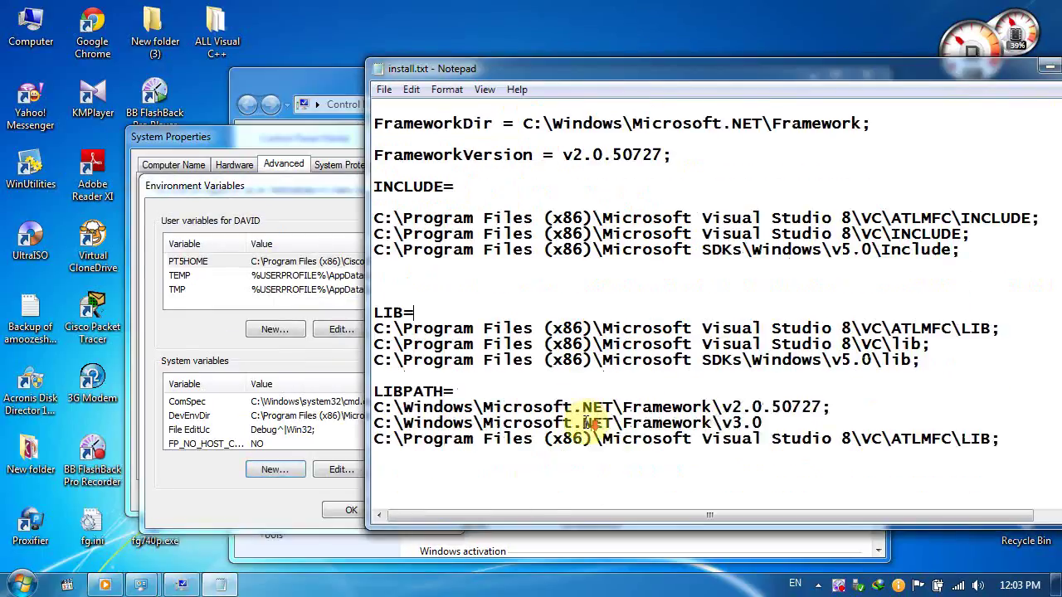
pyautogui.moveTo(442, 343); pyautogui.dragTo(373, 343)
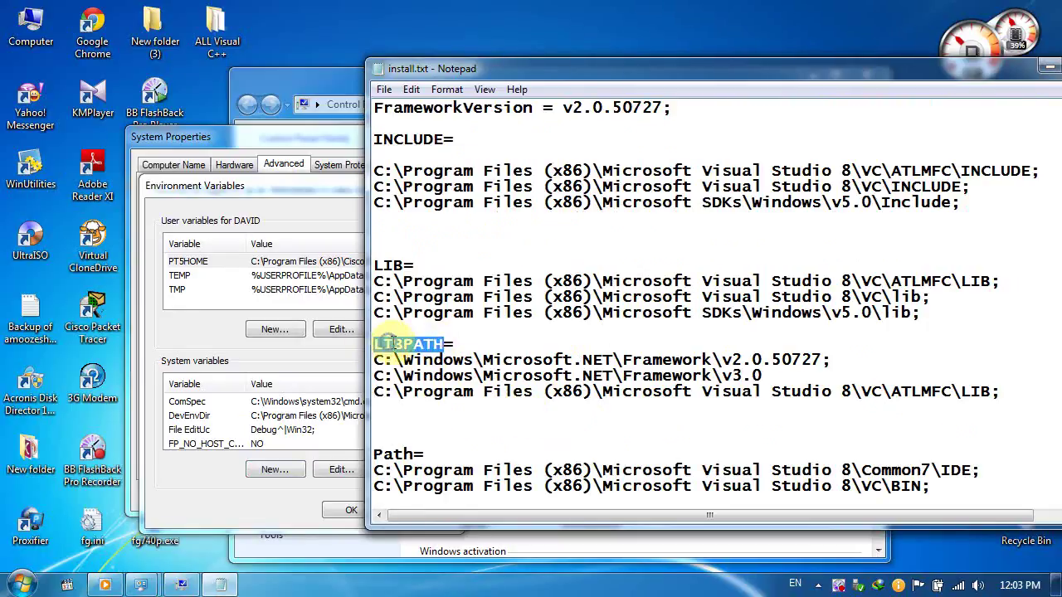
pyautogui.rightClick(386, 343)
pyautogui.click(444, 163)
pyautogui.click(291, 471)
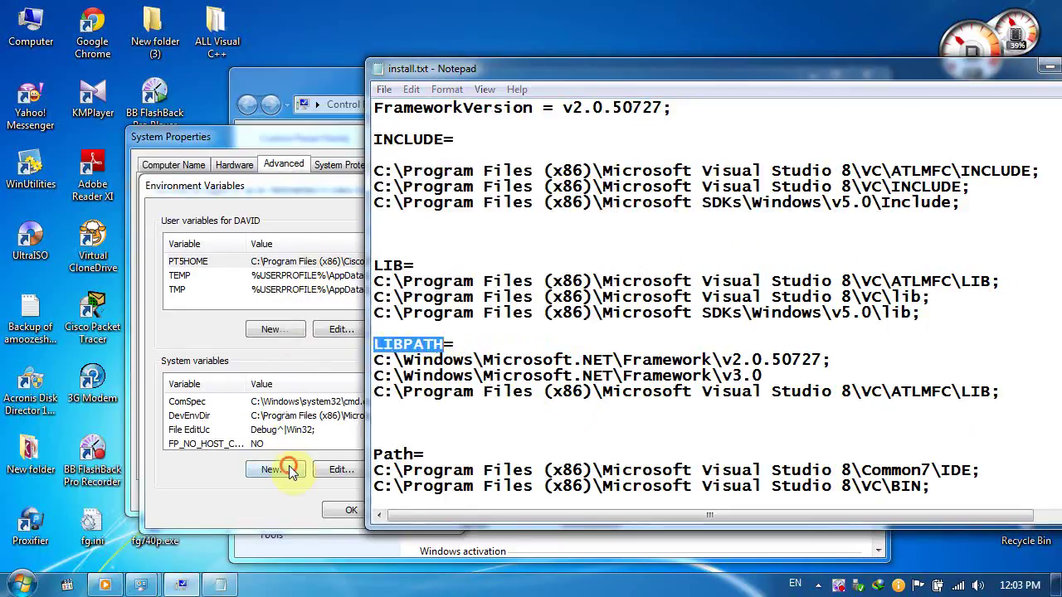
pyautogui.rightClick(336, 267)
pyautogui.click(385, 341)
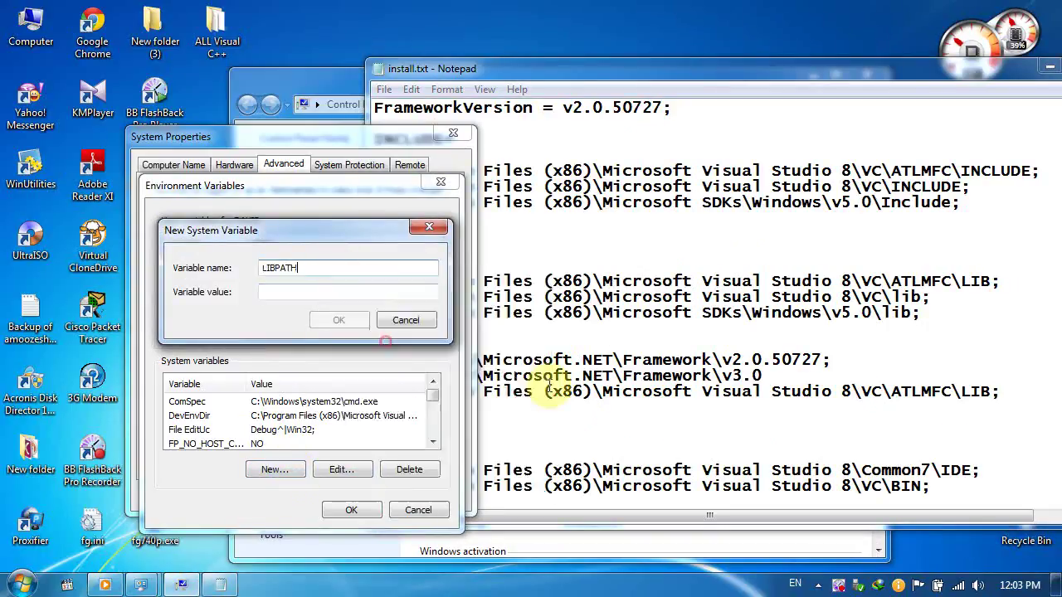
# Add a semicolon after "C:\Windows\Microsoft.NET\Framework\v3.0" in the LIBPATH section of install.txt.
pyautogui.click(548, 390)
pyautogui.scroll(-1, 490, 421)
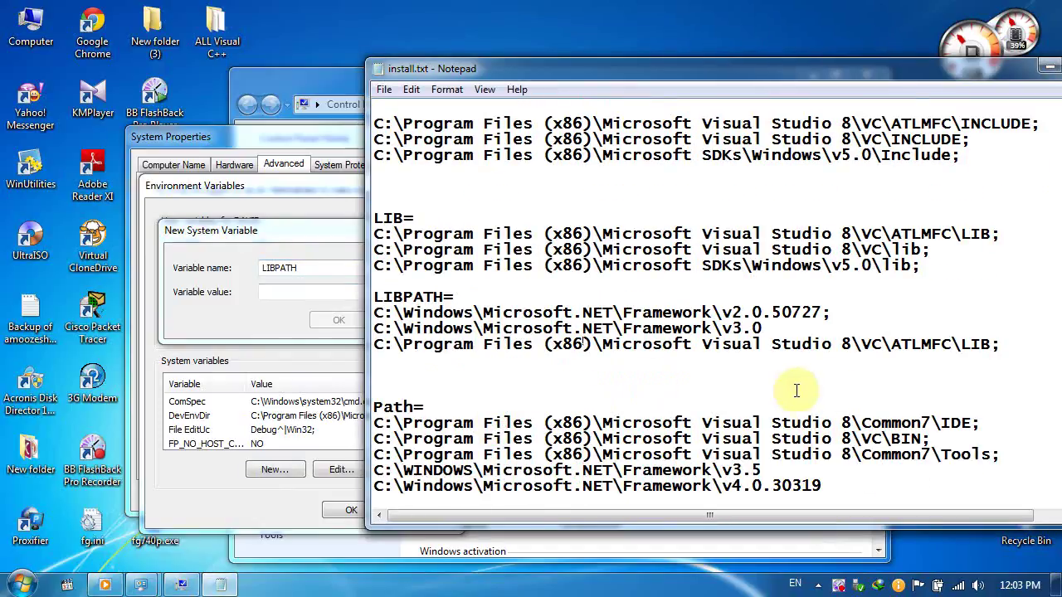
pyautogui.moveTo(1008, 345); pyautogui.dragTo(513, 314)
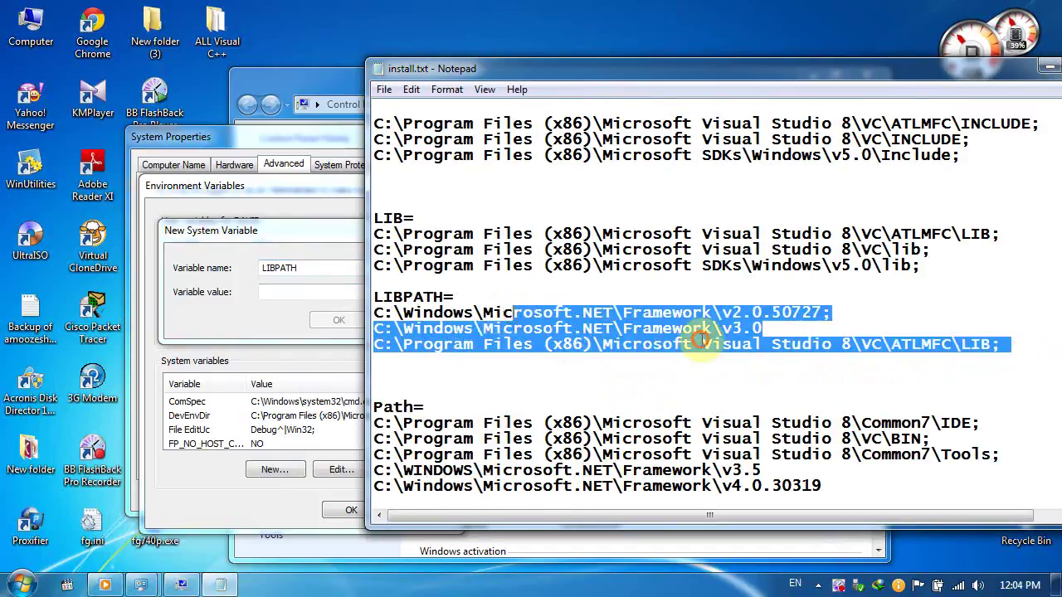
pyautogui.click(767, 328)
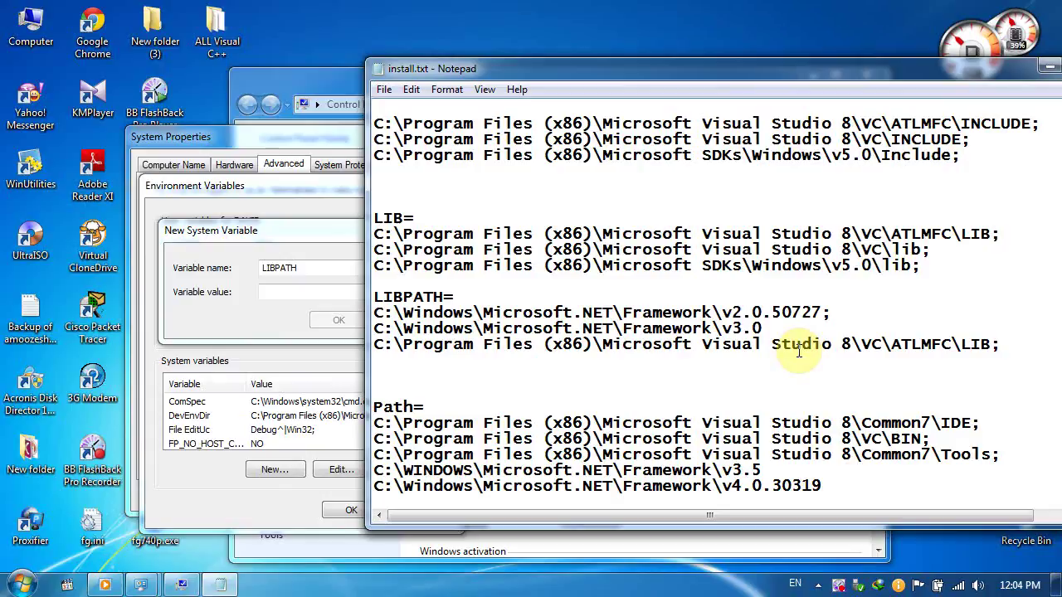
pyautogui.write(';')
# Paste the three path lines under "LIBPATH=" as the LIBPATH value, save the variable and return to the Path section of install.txt.
pyautogui.moveTo(1011, 352); pyautogui.dragTo(413, 312)
pyautogui.rightClick(395, 295)
pyautogui.click(467, 369)
pyautogui.click(325, 291)
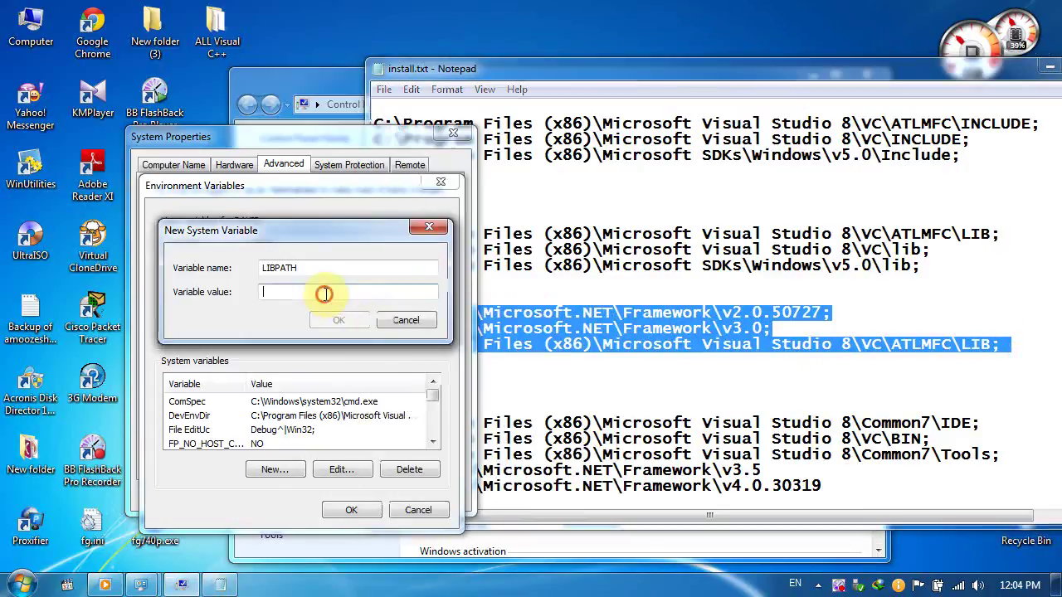
pyautogui.rightClick(324, 294)
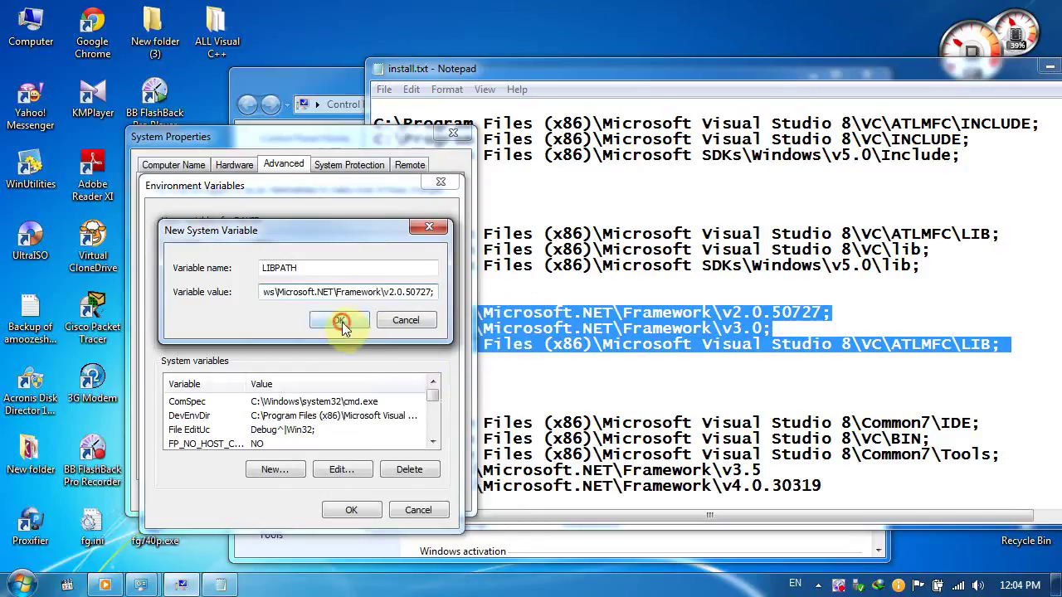
pyautogui.click(339, 320)
pyautogui.click(672, 392)
pyautogui.scroll(-2, 640, 407)
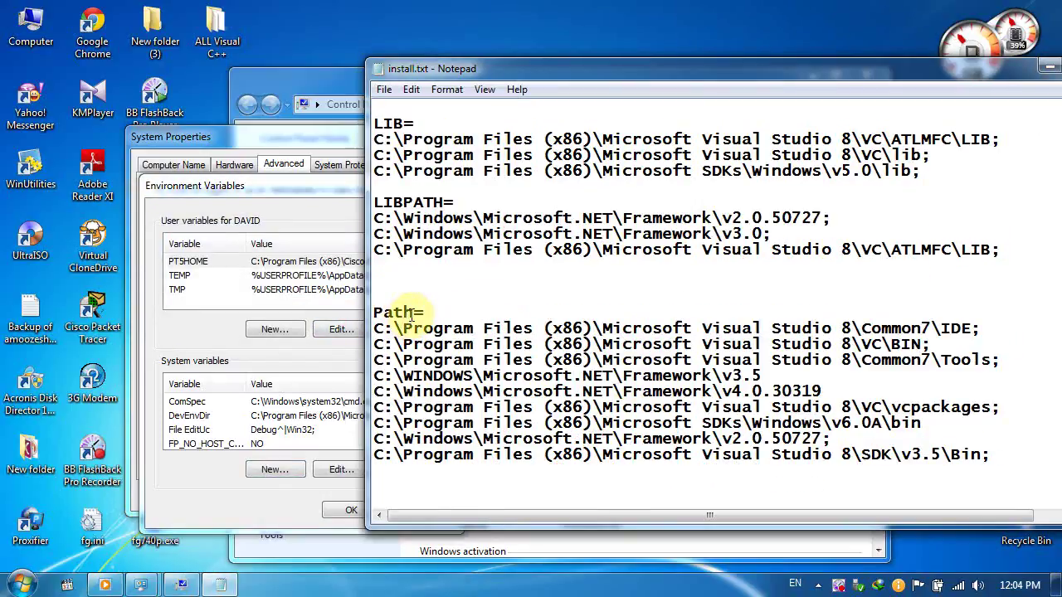
# Start a new system variable and name it Path, copied from install.txt.
pyautogui.moveTo(414, 314); pyautogui.dragTo(375, 313)
pyautogui.rightClick(387, 316)
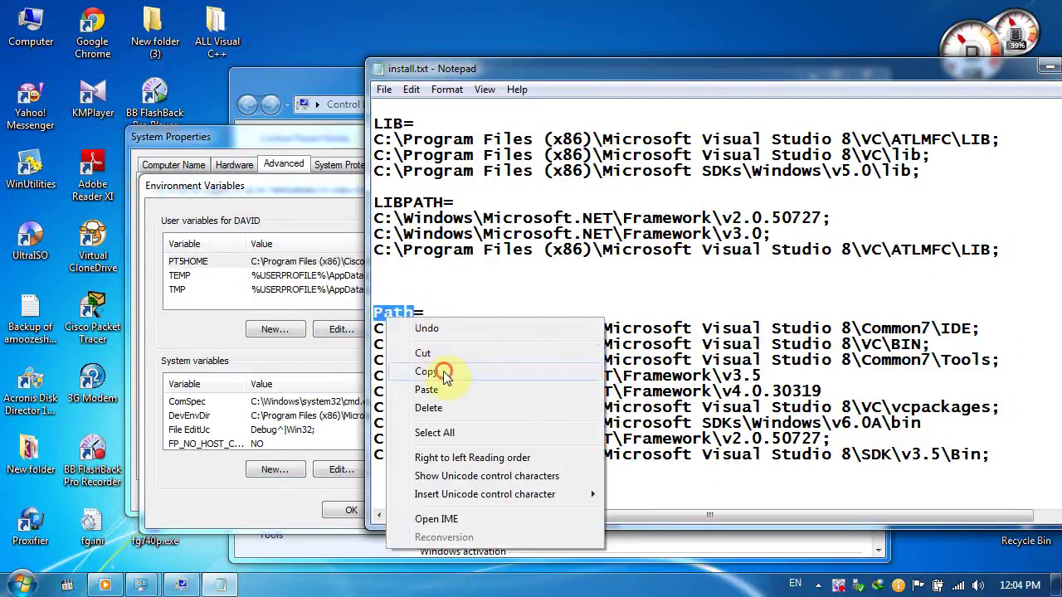
pyautogui.click(441, 371)
pyautogui.click(280, 472)
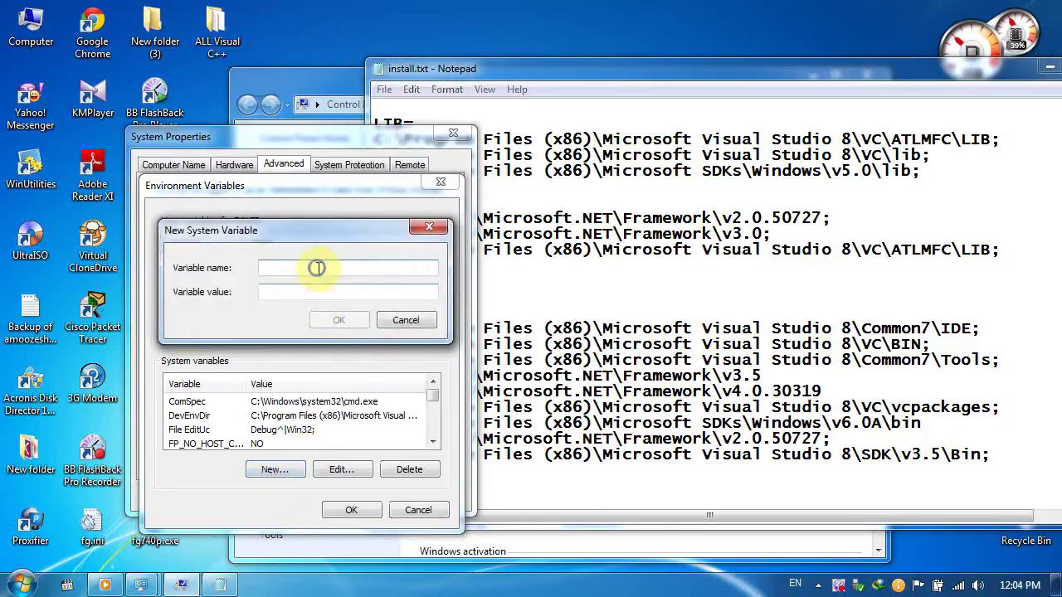
pyautogui.rightClick(335, 270)
pyautogui.click(386, 339)
# Add a semicolon after the v6.0A\bin, v4.0.30319 and v3.5 paths in the Path section of install.txt.
pyautogui.click(604, 362)
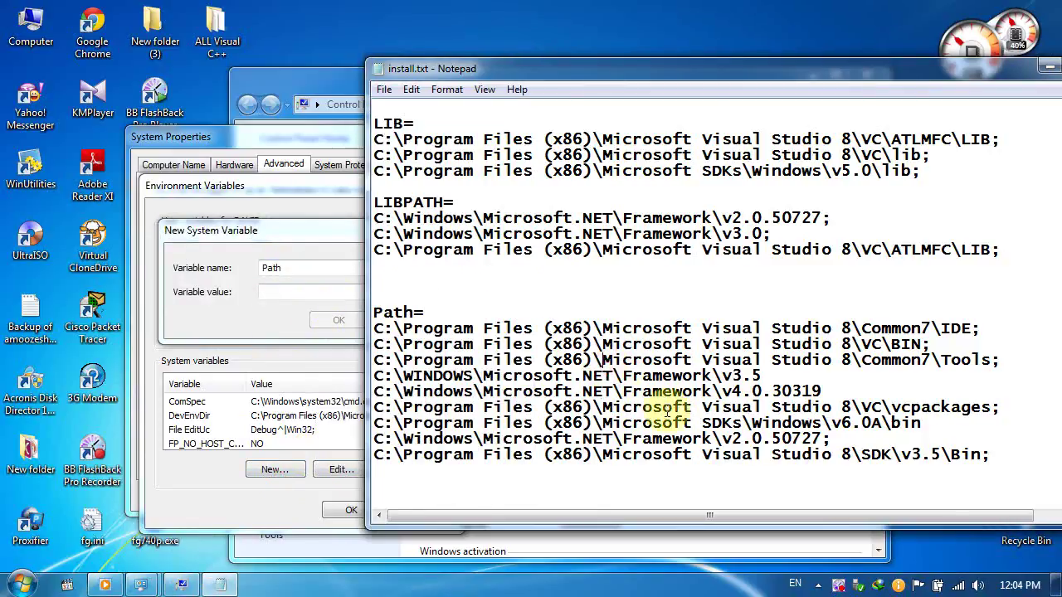
pyautogui.moveTo(1009, 454); pyautogui.dragTo(929, 452)
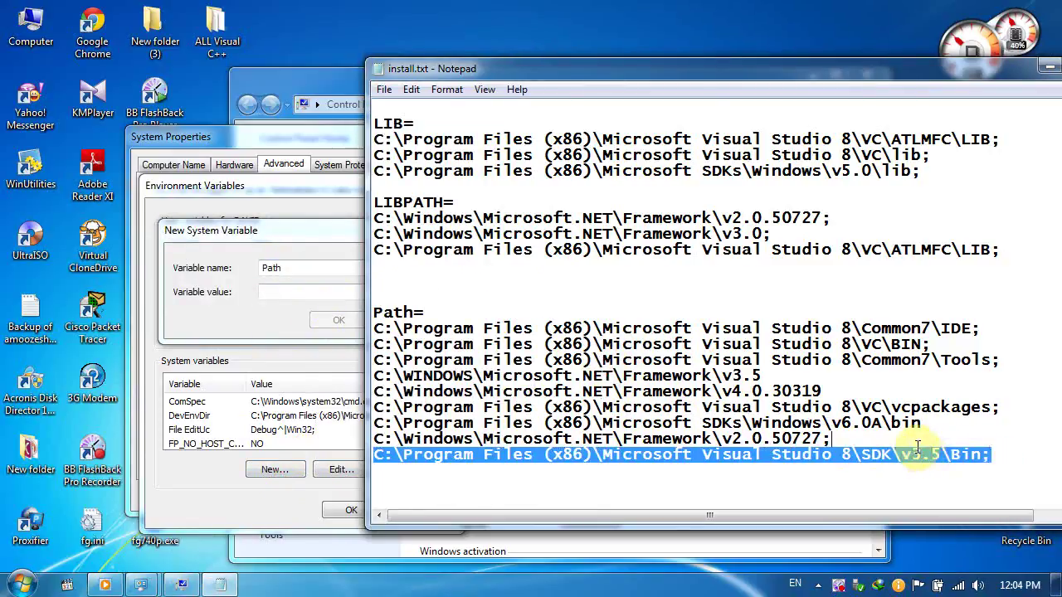
pyautogui.click(932, 424)
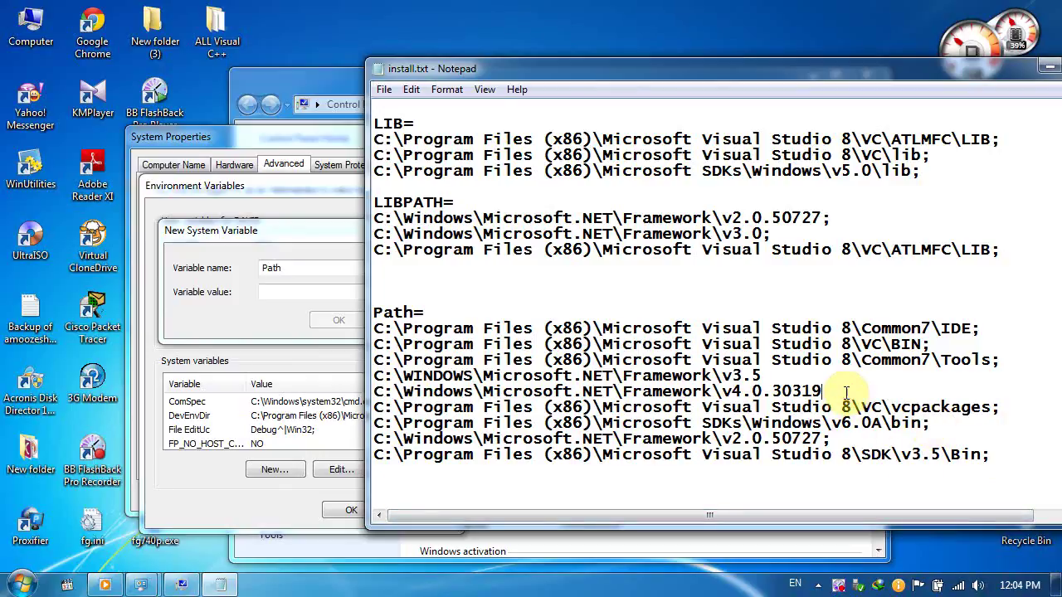
pyautogui.write(';')
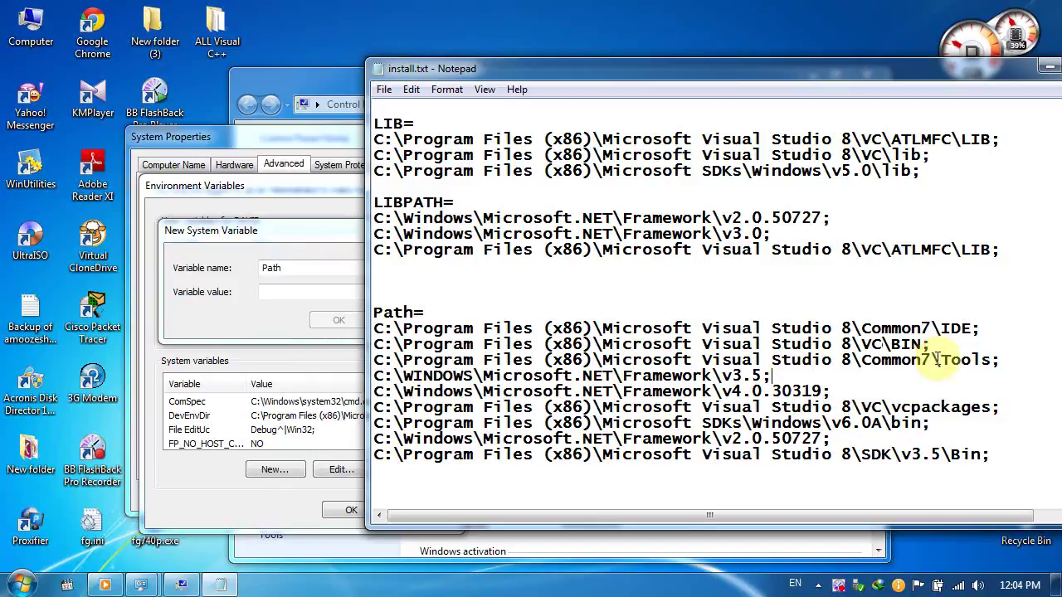
# Copy the nine path lines under "Path=" in install.txt, paste them as the Path value and save the variable.
pyautogui.moveTo(985, 454); pyautogui.dragTo(374, 330)
pyautogui.rightClick(375, 330)
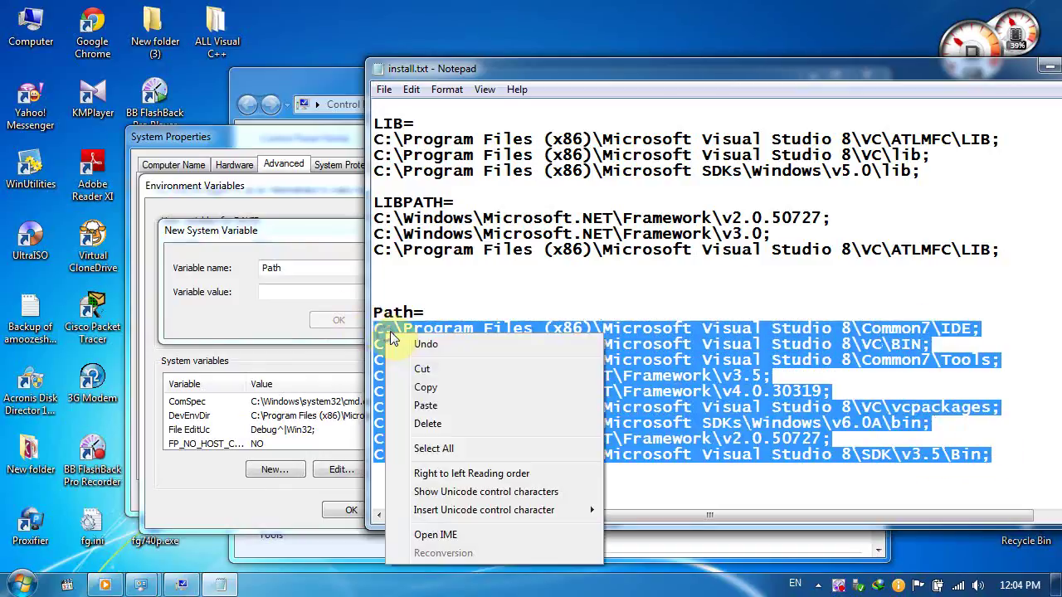
pyautogui.click(437, 383)
pyautogui.click(286, 291)
pyautogui.rightClick(289, 290)
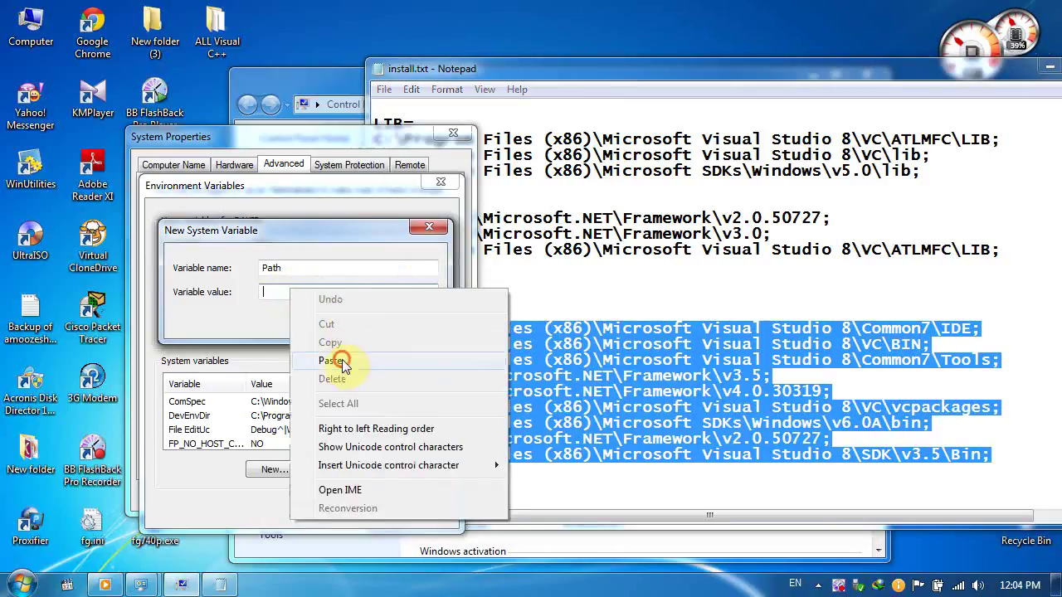
pyautogui.click(330, 360)
pyautogui.click(346, 319)
# Start another system variable and name it VCINSTALLDIR, copied from install.txt.
pyautogui.click(595, 388)
pyautogui.scroll(-4, 596, 387)
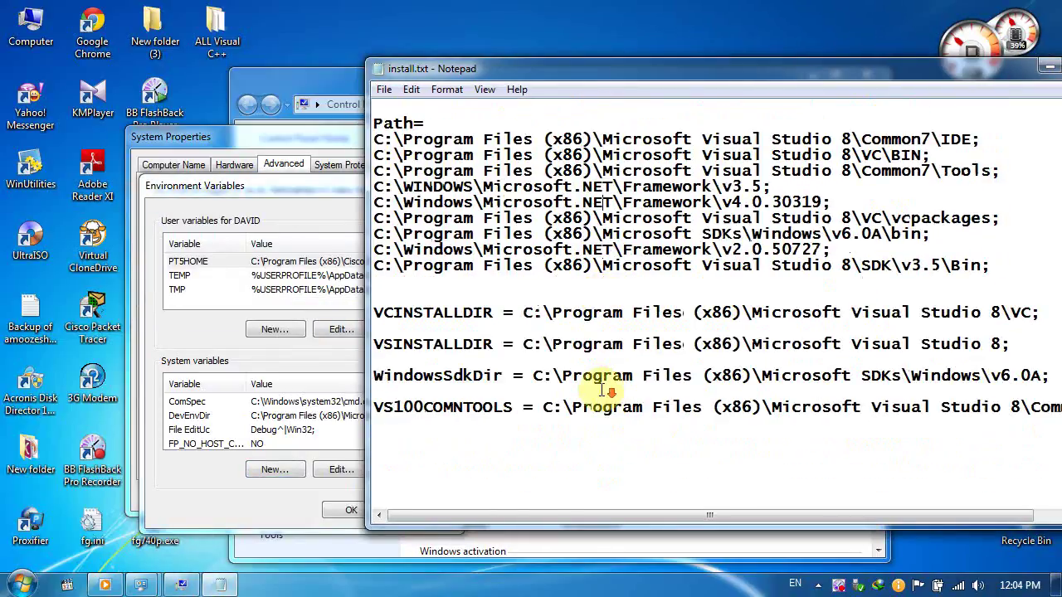
pyautogui.moveTo(493, 313); pyautogui.dragTo(373, 314)
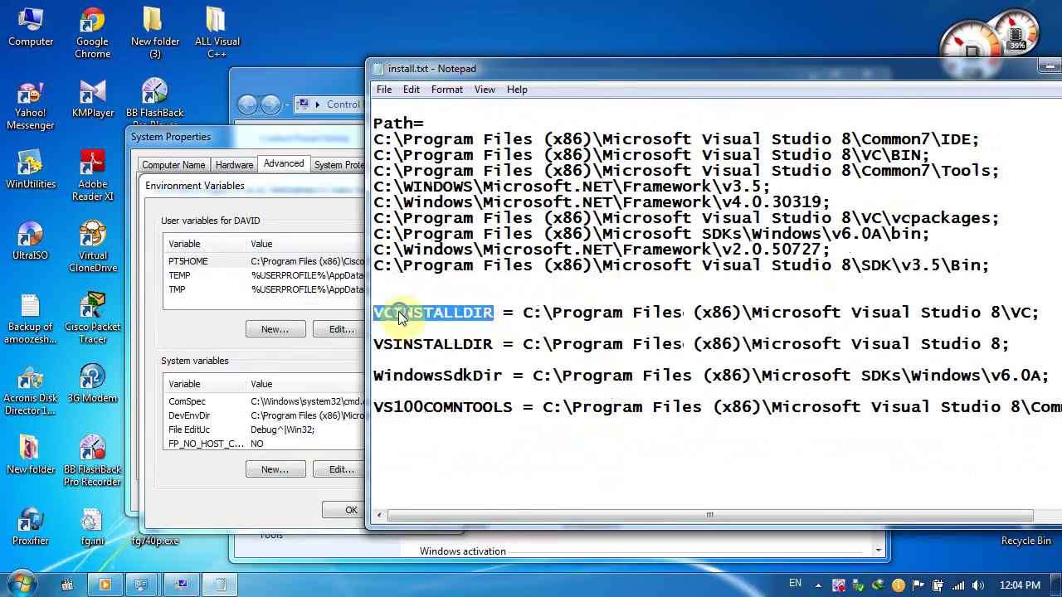
pyautogui.rightClick(380, 314)
pyautogui.click(437, 370)
pyautogui.click(288, 471)
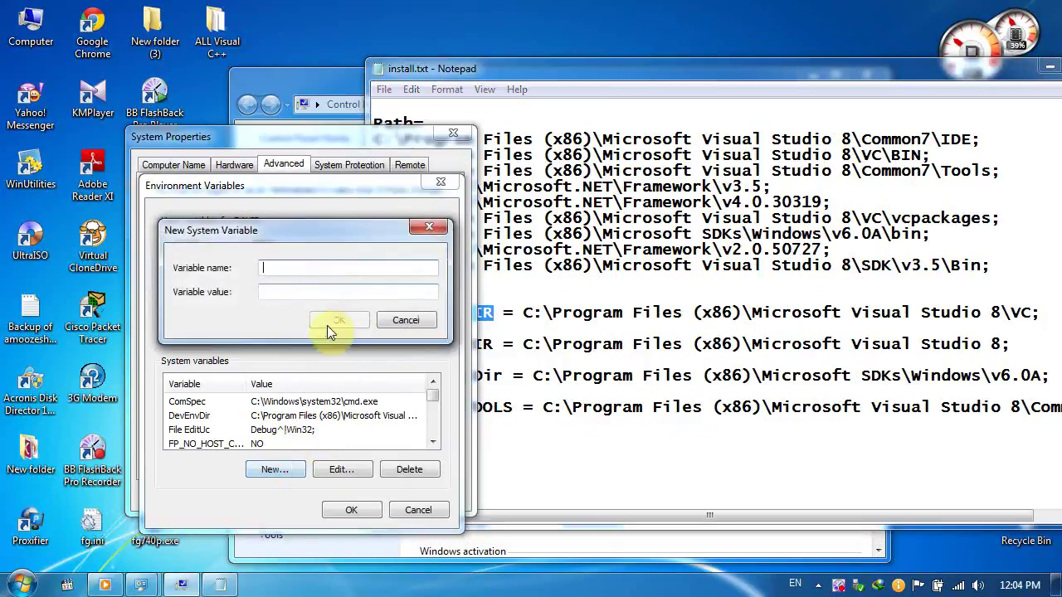
pyautogui.rightClick(315, 267)
pyautogui.click(357, 338)
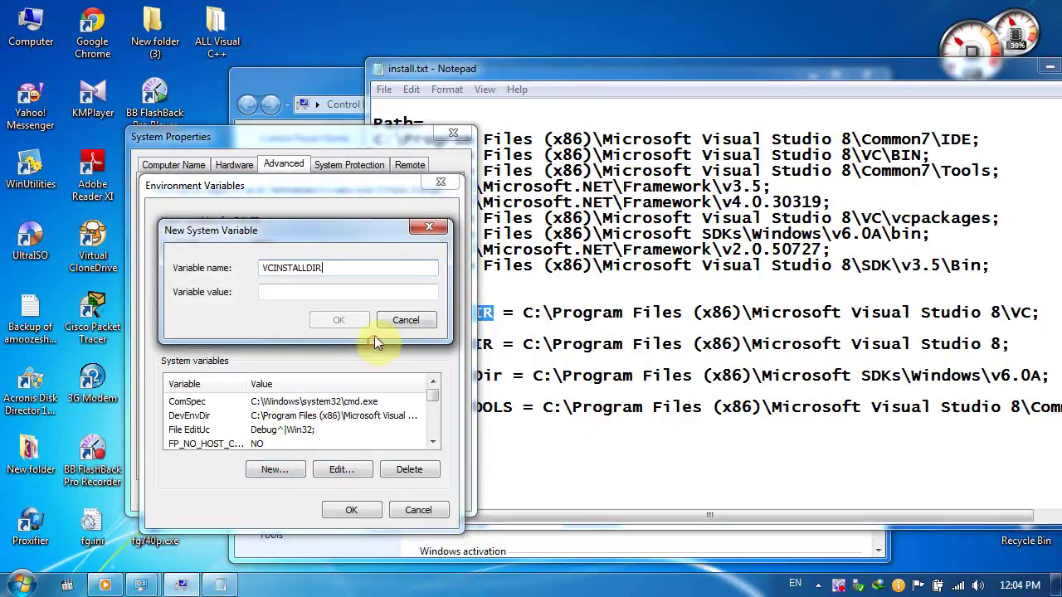
# Set the VCINSTALLDIR value to "C:\Program Files (x86)\Microsoft Visual Studio 8\VC;", copied from install.txt, and save the variable.
pyautogui.click(592, 375)
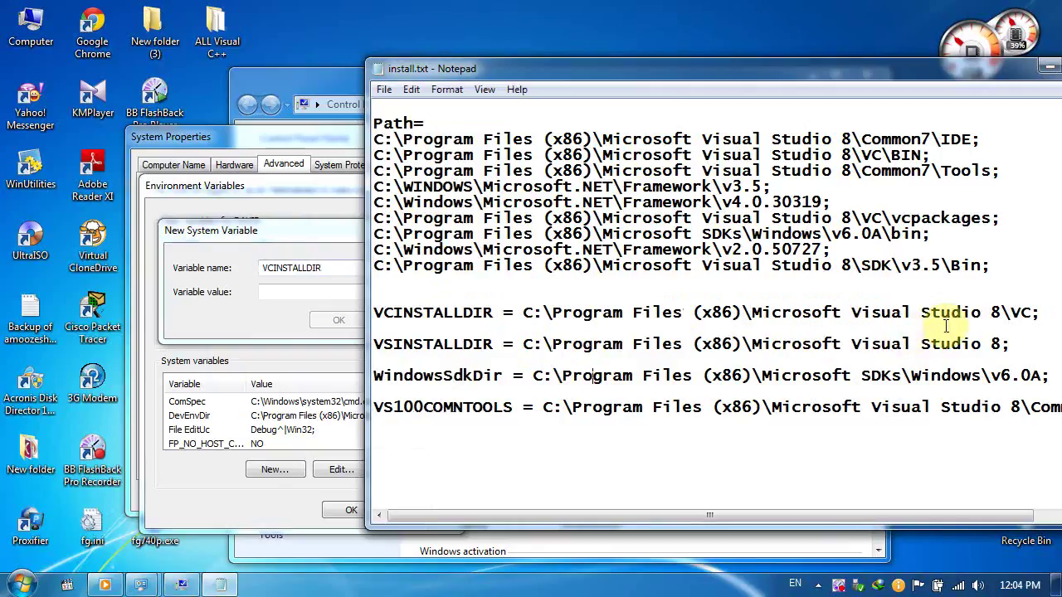
pyautogui.moveTo(1047, 312); pyautogui.dragTo(535, 315)
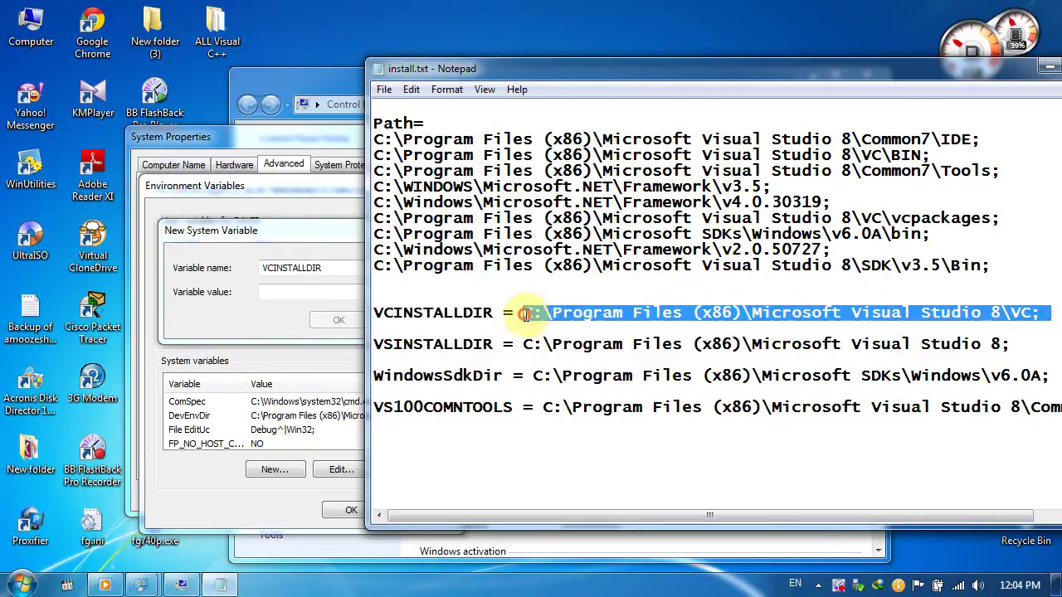
pyautogui.rightClick(527, 308)
pyautogui.click(586, 364)
pyautogui.click(320, 290)
pyautogui.rightClick(319, 290)
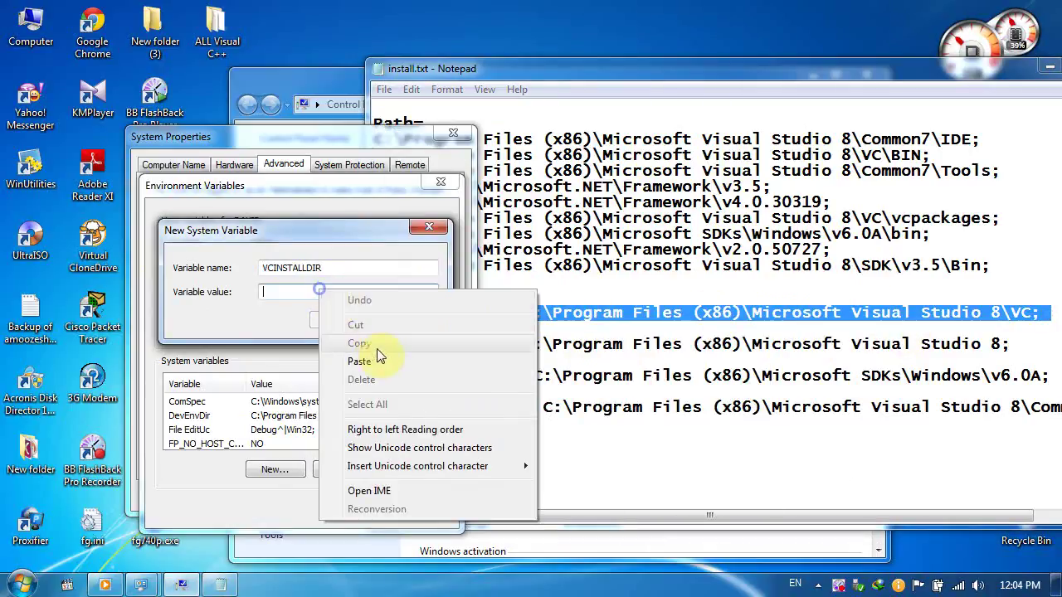
pyautogui.click(360, 361)
pyautogui.click(352, 320)
# Start another system variable and name it VSINSTALLDIR, copied from install.txt.
pyautogui.click(680, 355)
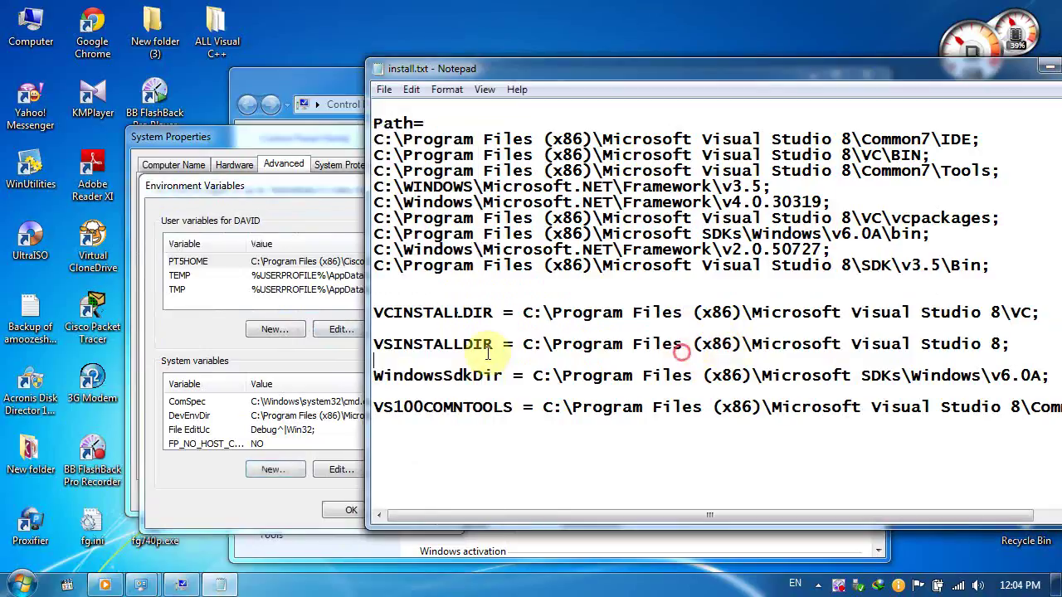
pyautogui.moveTo(492, 345); pyautogui.dragTo(375, 345)
pyautogui.rightClick(393, 343)
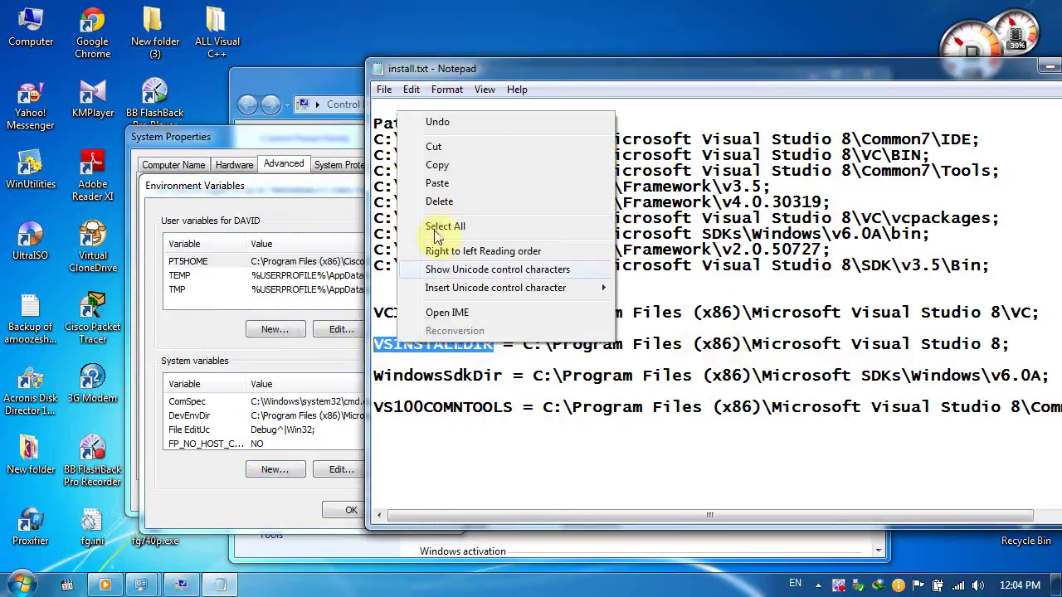
pyautogui.click(438, 165)
pyautogui.click(274, 470)
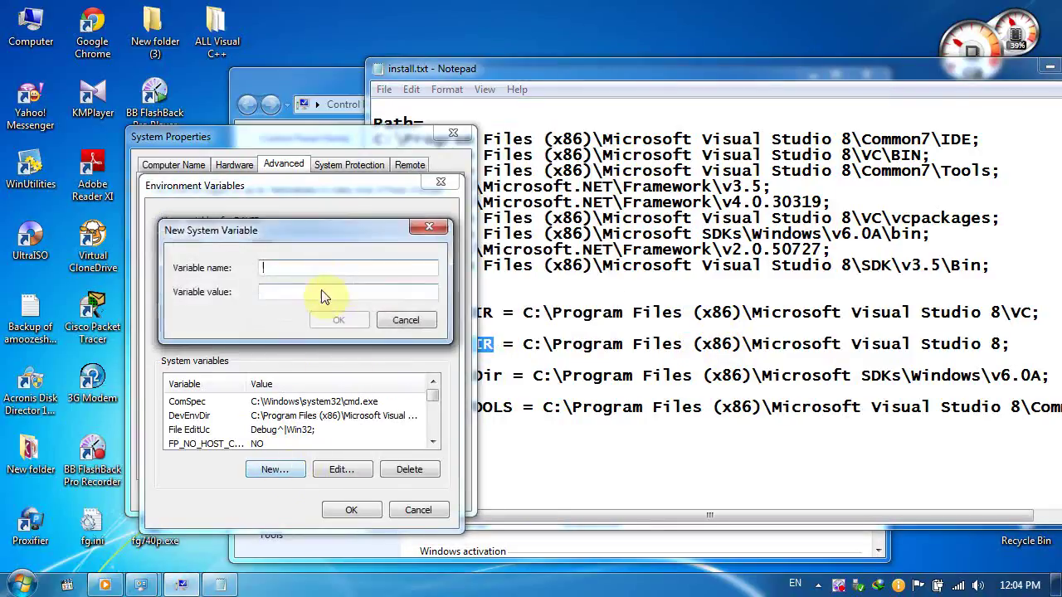
pyautogui.rightClick(323, 266)
pyautogui.click(363, 346)
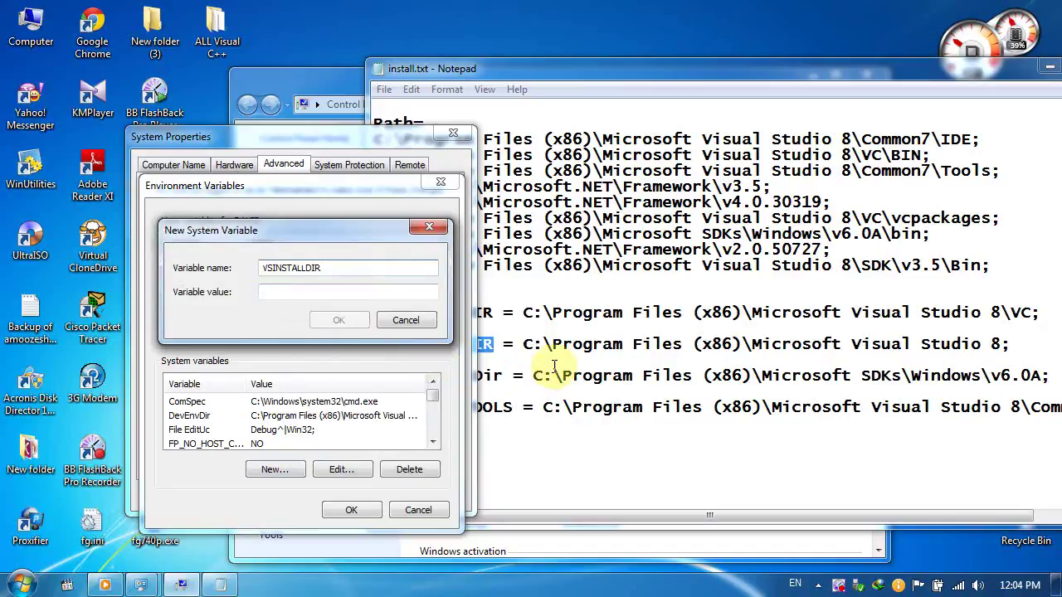
# Set the VSINSTALLDIR value to "C:\Program Files (x86)\Microsoft Visual Studio 8;", copied from install.txt, and save the variable.
pyautogui.click(551, 365)
pyautogui.moveTo(1009, 343); pyautogui.dragTo(531, 345)
pyautogui.rightClick(531, 346)
pyautogui.click(581, 173)
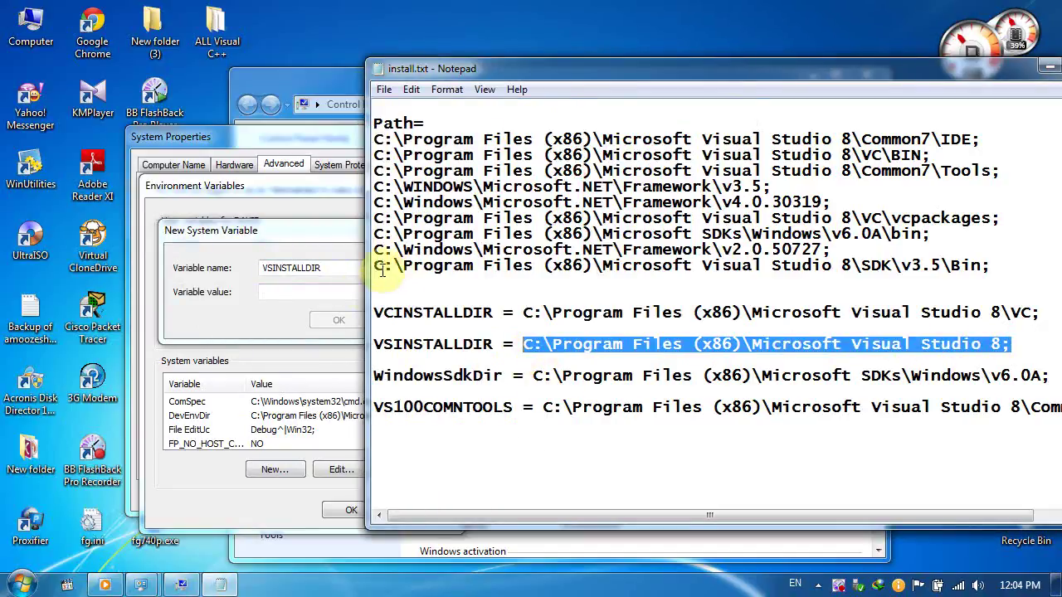
pyautogui.click(346, 291)
pyautogui.rightClick(345, 290)
pyautogui.click(398, 360)
pyautogui.click(339, 320)
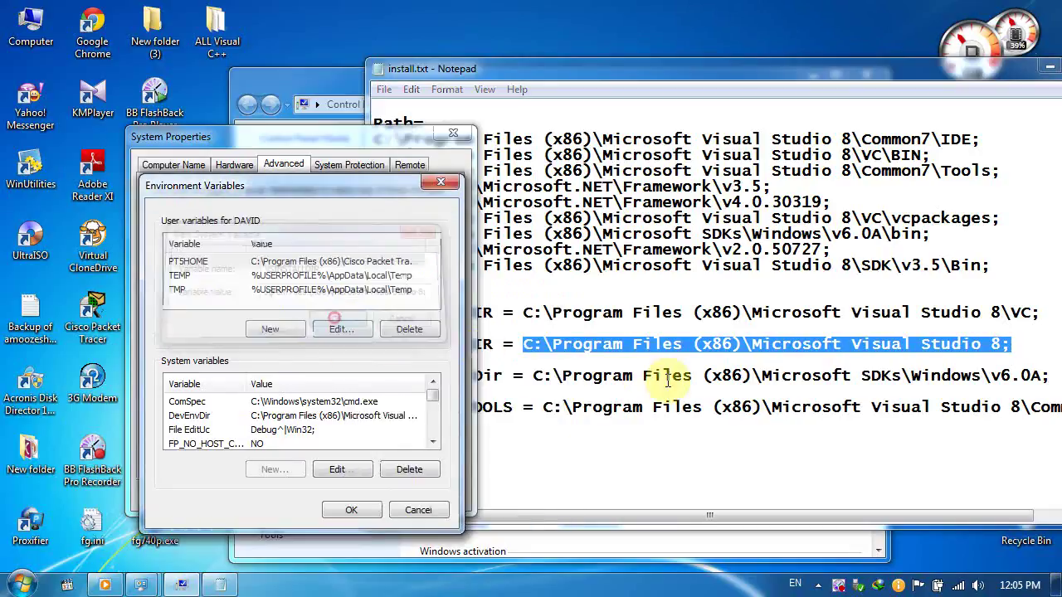
# Start another system variable and name it WindowsSdkDir, copied from install.txt.
pyautogui.click(672, 390)
pyautogui.moveTo(503, 376); pyautogui.dragTo(374, 374)
pyautogui.rightClick(397, 375)
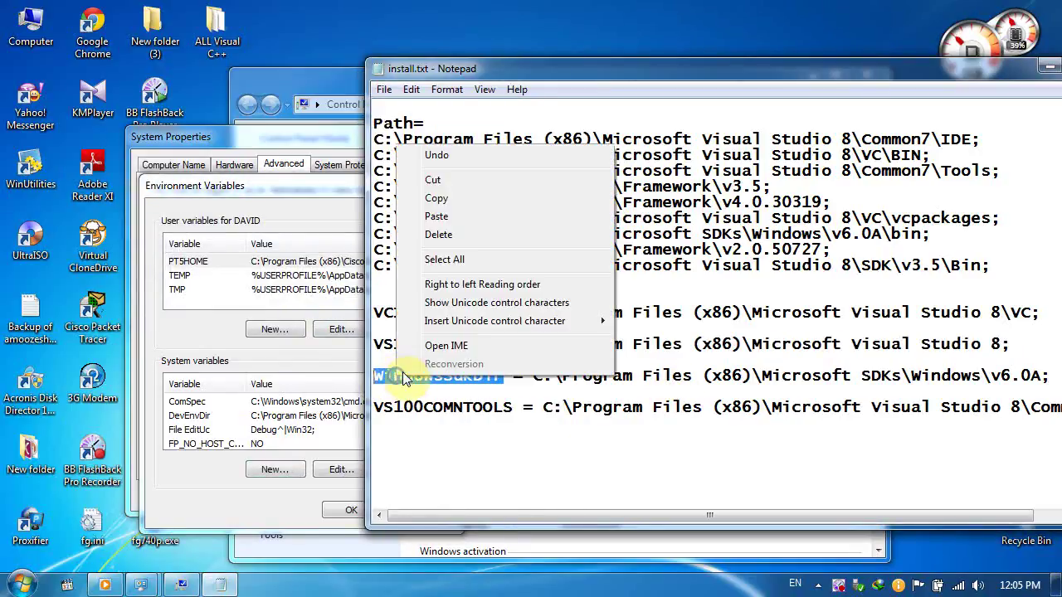
pyautogui.click(432, 206)
pyautogui.click(282, 467)
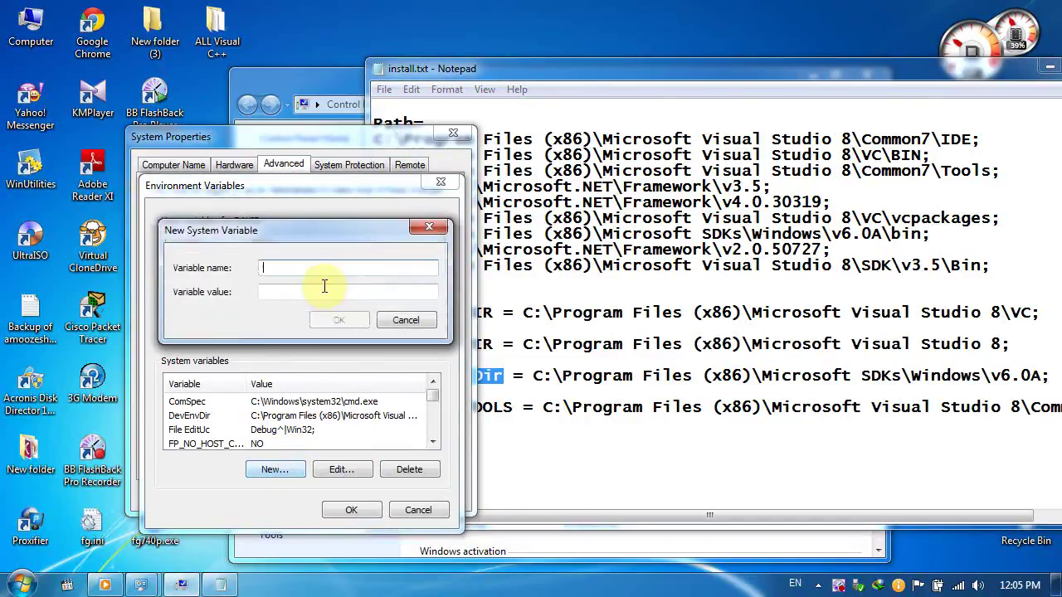
pyautogui.rightClick(316, 267)
pyautogui.click(353, 342)
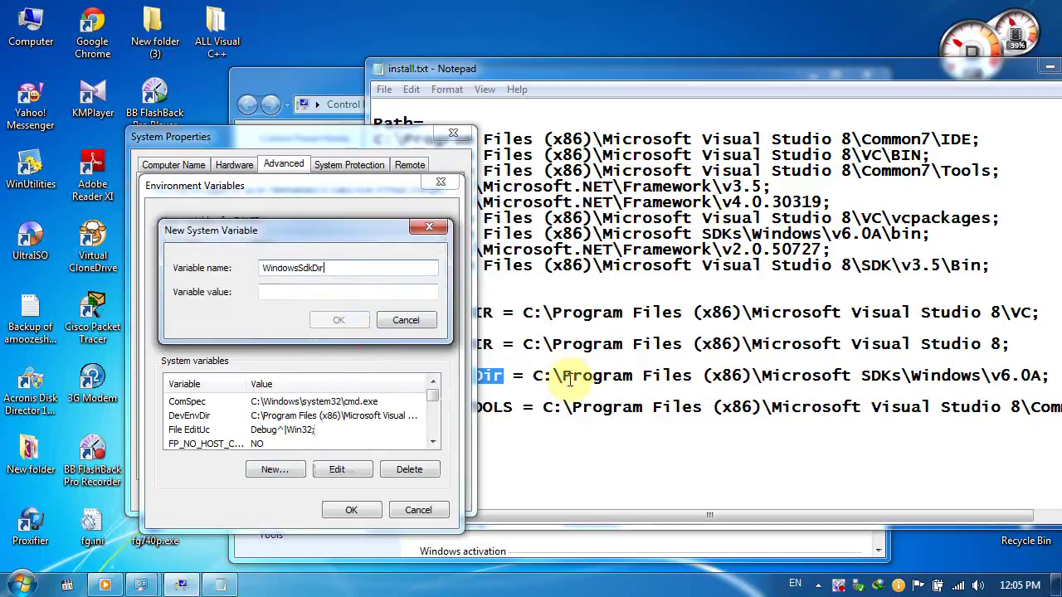
# Set the WindowsSdkDir value to "C:\Program Files (x86)\Microsoft SDKs\Windows\v6.0A;", copied from install.txt, and save the variable.
pyautogui.moveTo(1050, 376)
pyautogui.mouseDown()
pyautogui.moveTo(537, 376)
pyautogui.moveTo(1042, 378)
pyautogui.mouseUp()
pyautogui.rightClick(539, 376)
pyautogui.click(541, 376)
pyautogui.rightClick(1049, 378)
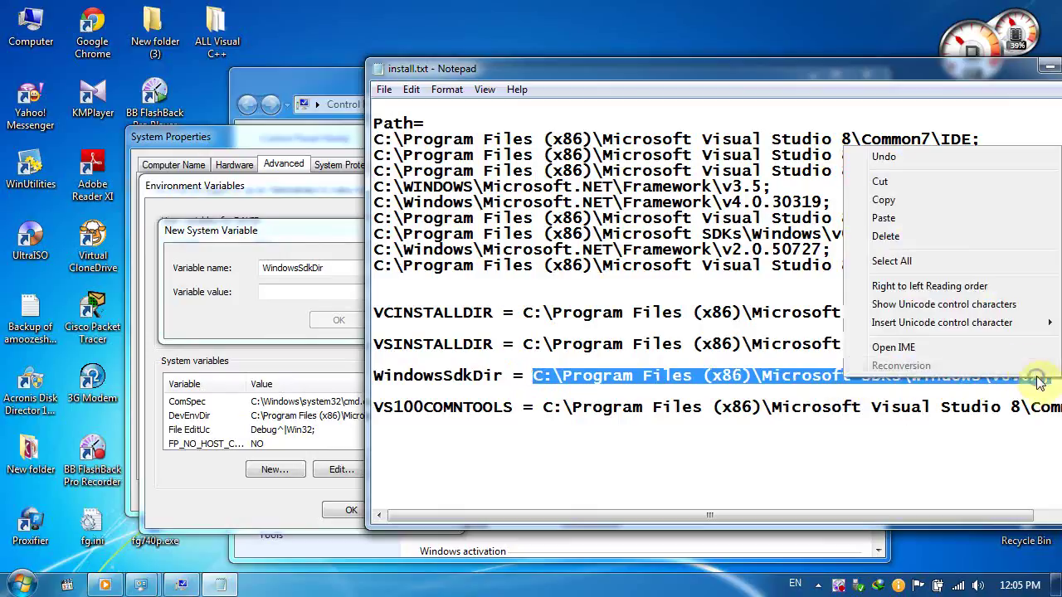
pyautogui.click(937, 198)
pyautogui.click(325, 292)
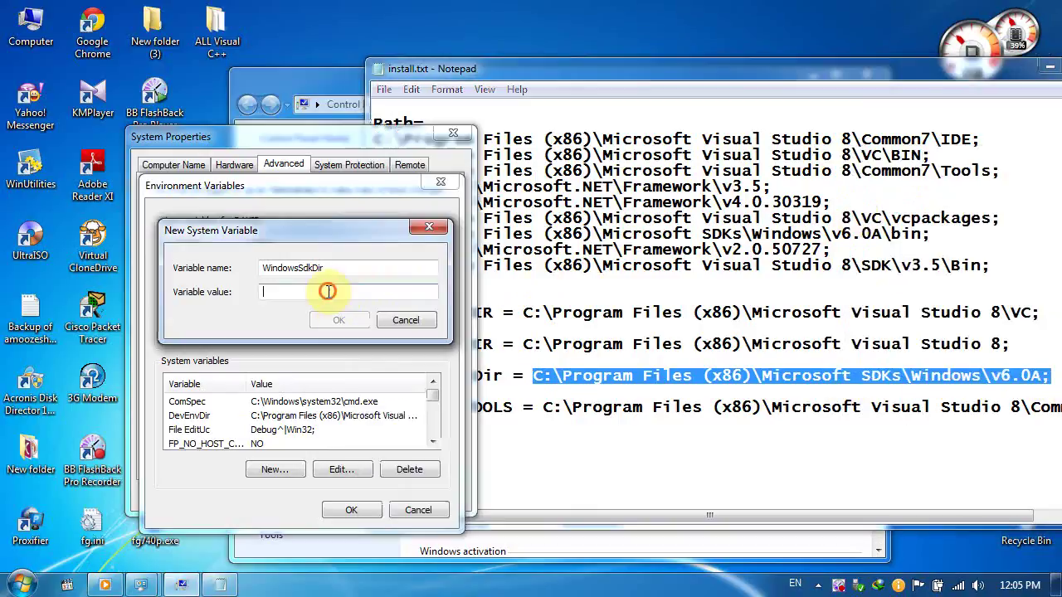
pyautogui.rightClick(325, 292)
pyautogui.click(371, 360)
pyautogui.click(340, 322)
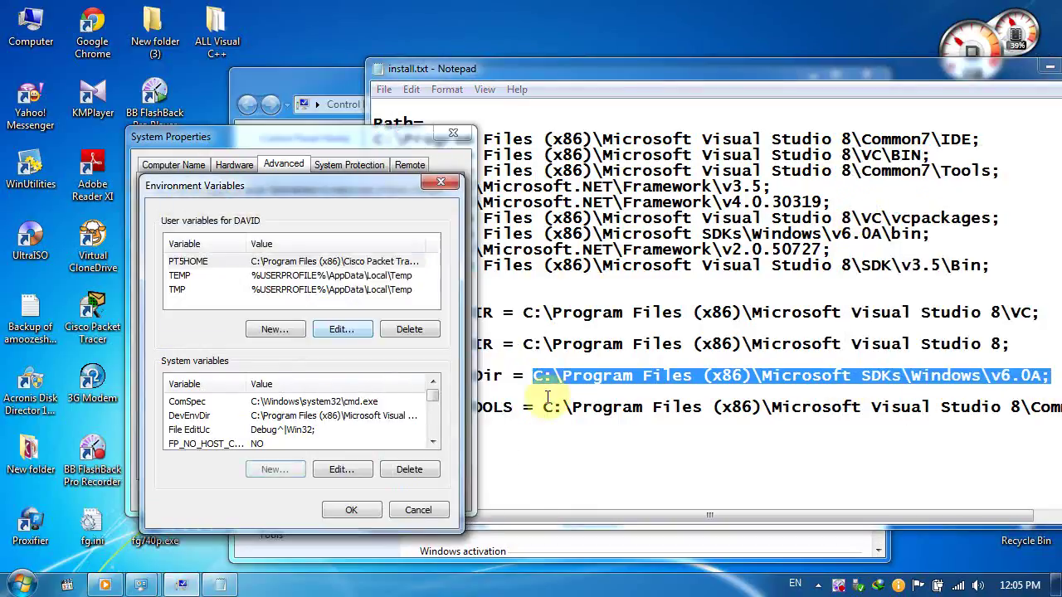
# Start another system variable and name it VS100COMNTOOLS, copied from install.txt.
pyautogui.click(494, 405)
pyautogui.moveTo(511, 406); pyautogui.dragTo(384, 405)
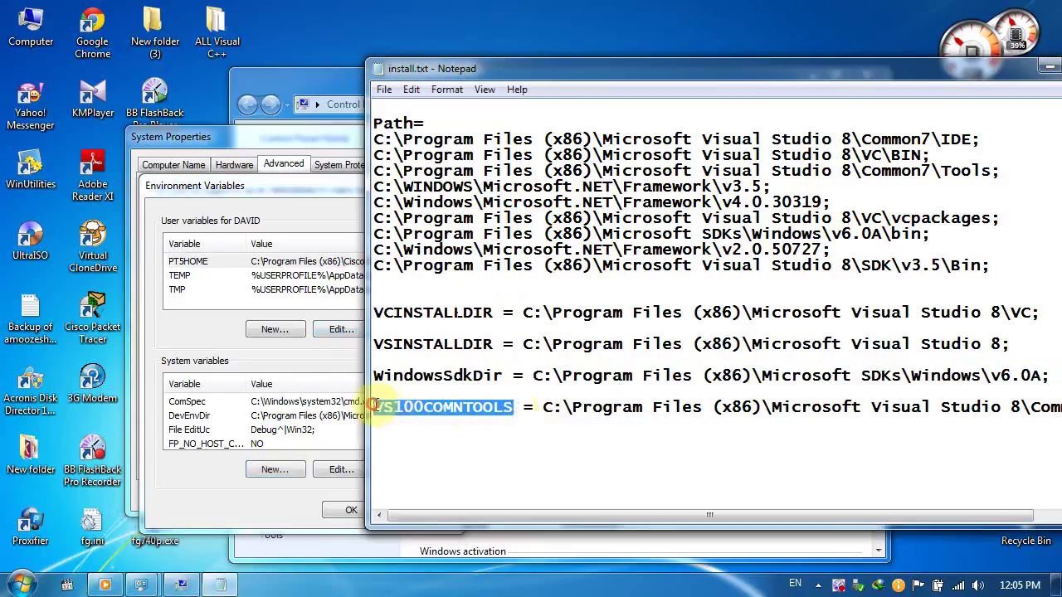
pyautogui.rightClick(373, 406)
pyautogui.click(443, 227)
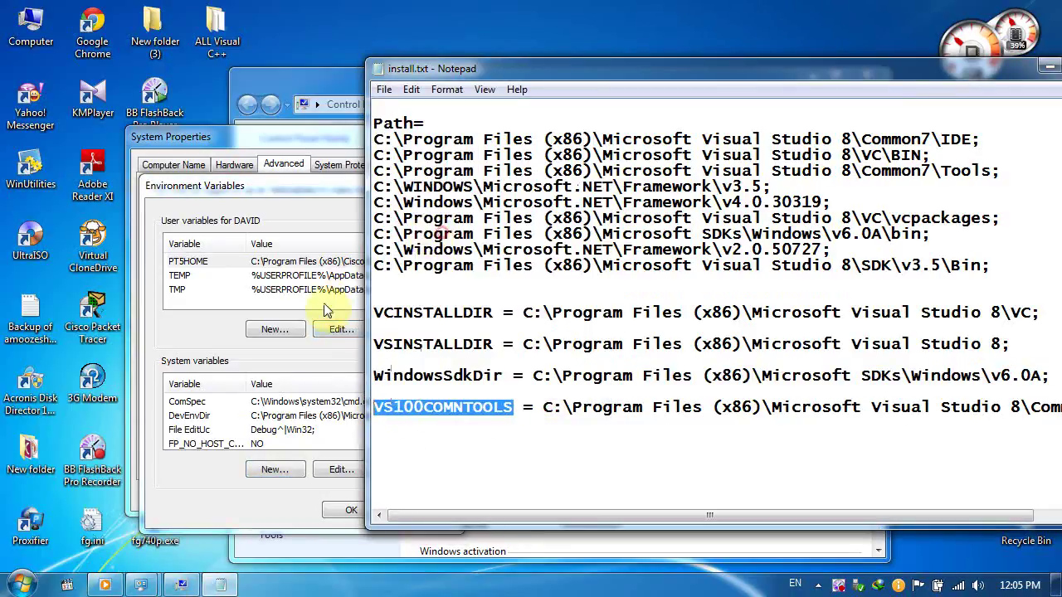
pyautogui.click(288, 477)
pyautogui.rightClick(331, 267)
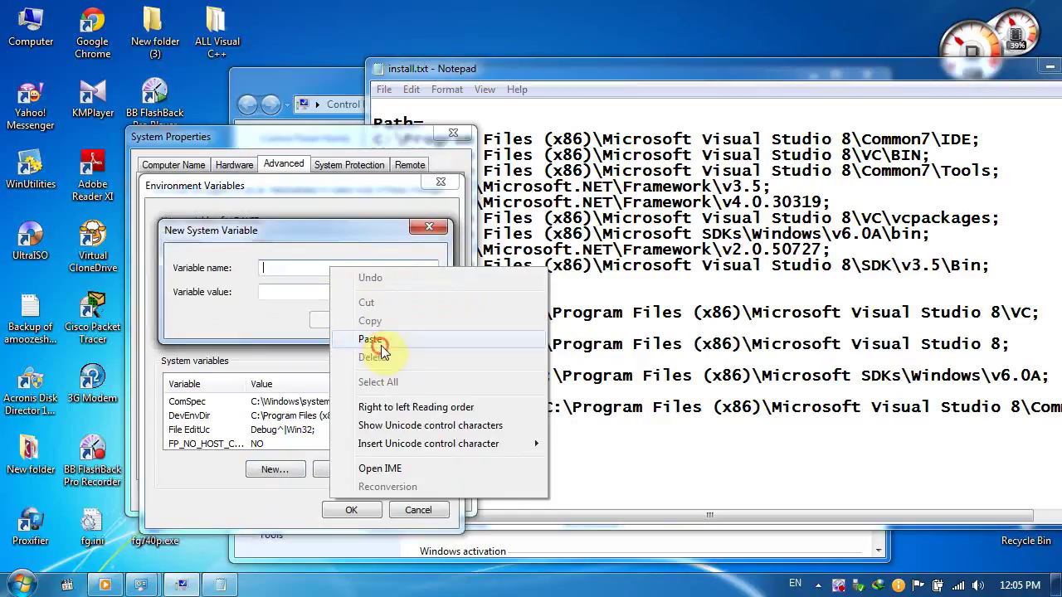
pyautogui.click(377, 341)
# Copy the VS100COMNTOOLS path "C:\Program Files (x86)\Microsoft Visual Studio 8\Common7\Tools;" from install.txt.
pyautogui.click(954, 425)
pyautogui.moveTo(958, 516); pyautogui.dragTo(1028, 526)
pyautogui.moveTo(895, 71); pyautogui.dragTo(791, 83)
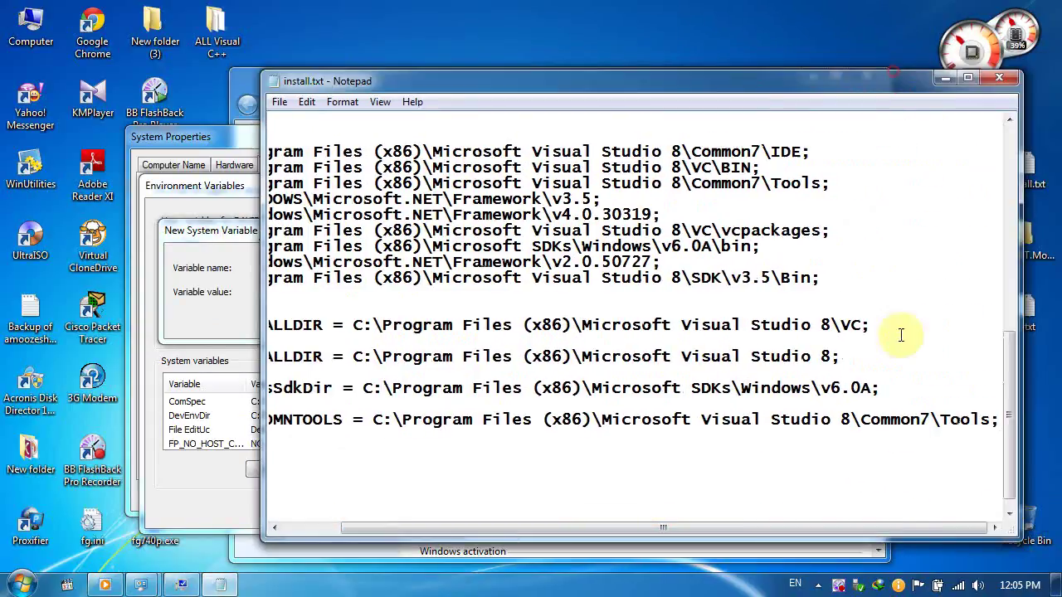
pyautogui.moveTo(1000, 420); pyautogui.dragTo(379, 421)
pyautogui.rightClick(380, 424)
pyautogui.click(431, 240)
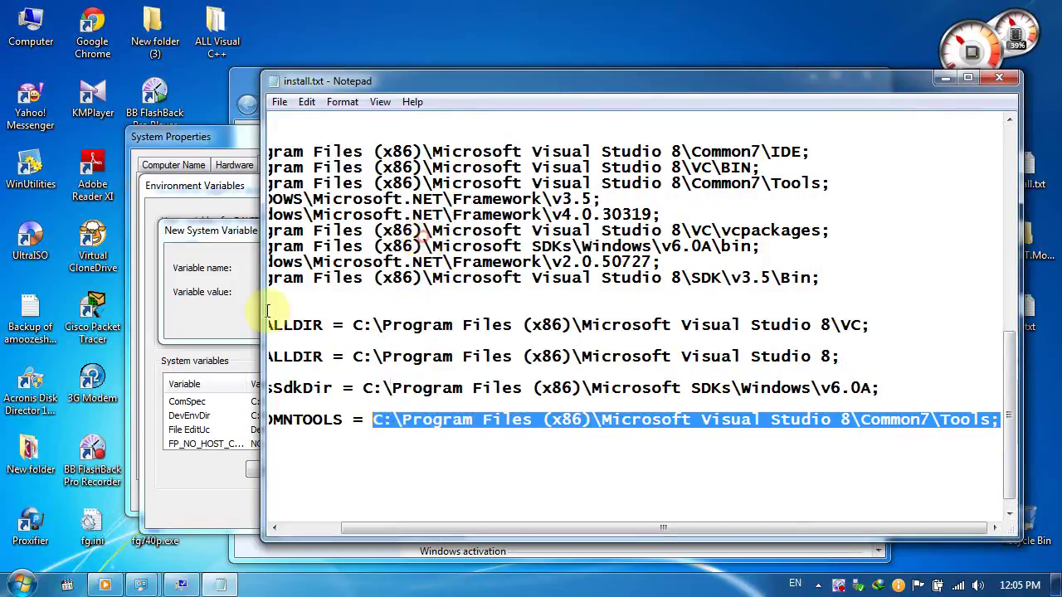
# Paste the copied path as the VS100COMNTOOLS value, save the variable and accept the environment variable changes.
pyautogui.click(249, 304)
pyautogui.rightClick(327, 294)
pyautogui.click(355, 336)
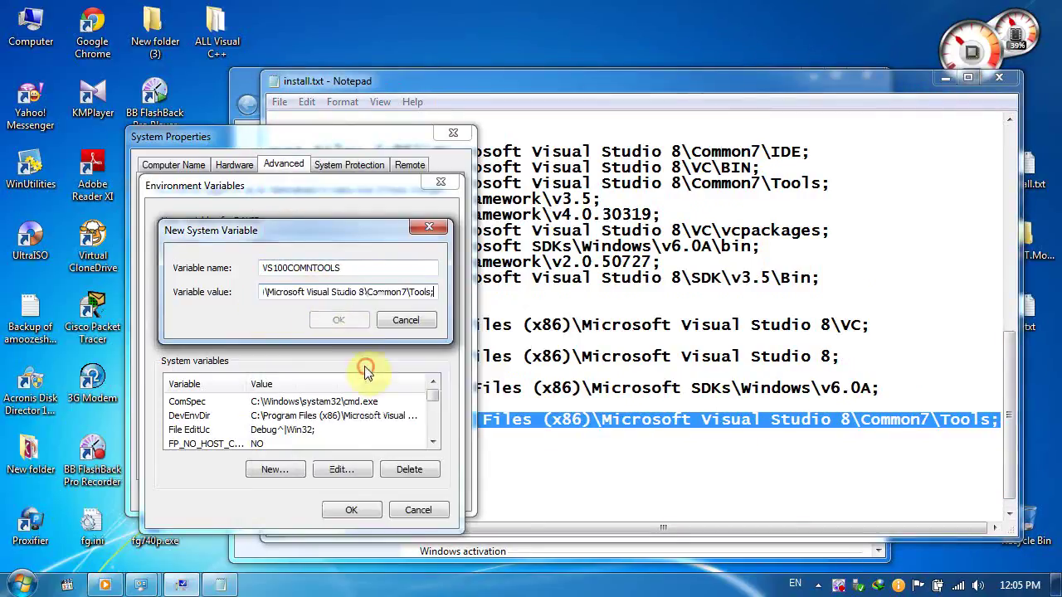
pyautogui.click(338, 320)
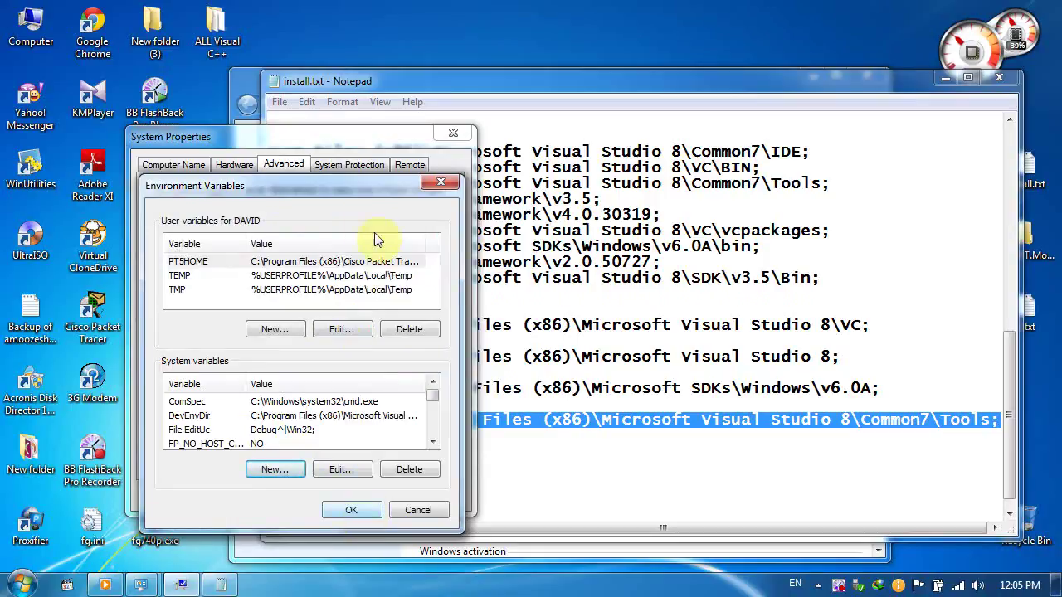
pyautogui.moveTo(362, 184); pyautogui.dragTo(551, 130)
pyautogui.click(535, 459)
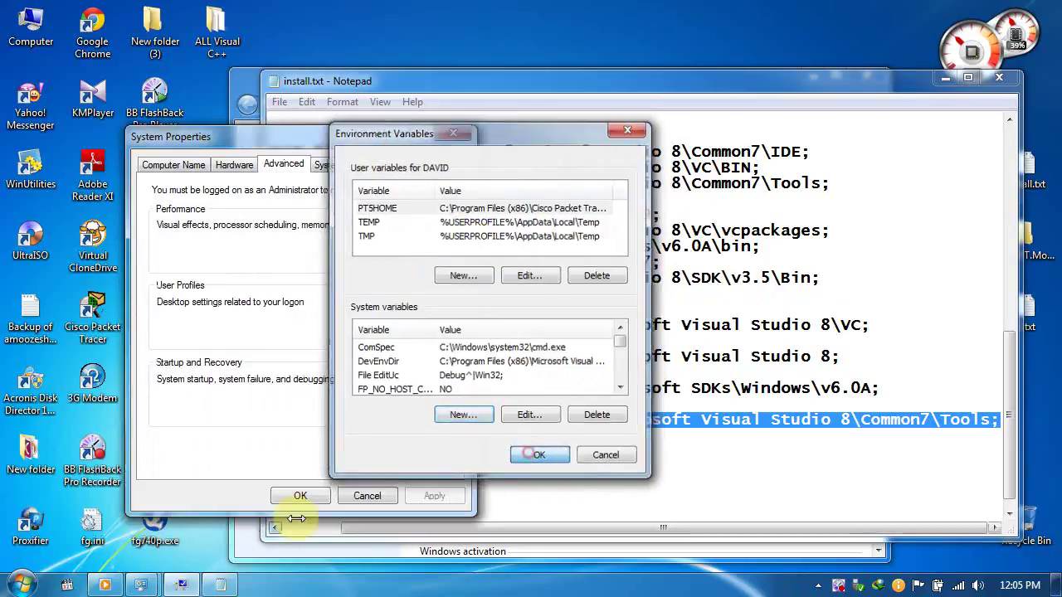
# Accept the System Properties changes, close install.txt saving its changes, and close the System window.
pyautogui.click(300, 495)
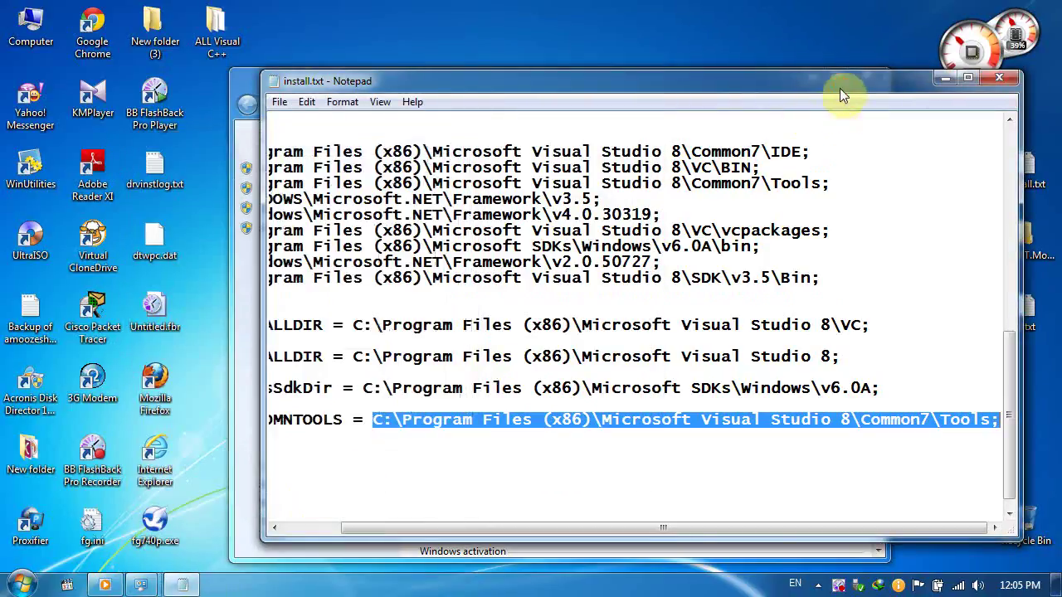
pyautogui.moveTo(842, 84); pyautogui.dragTo(881, 110)
pyautogui.click(1039, 103)
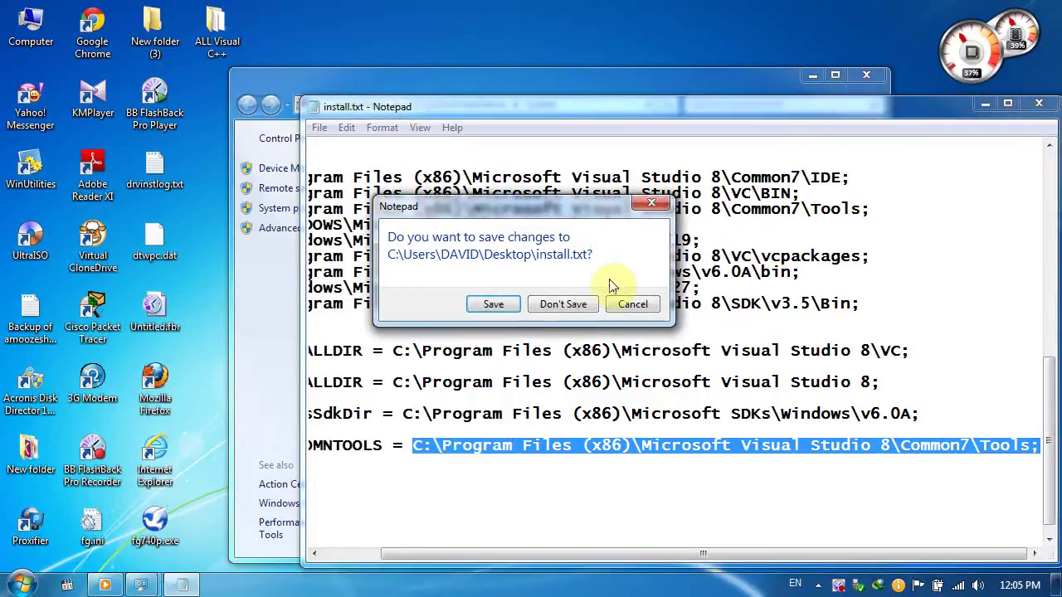
pyautogui.click(498, 303)
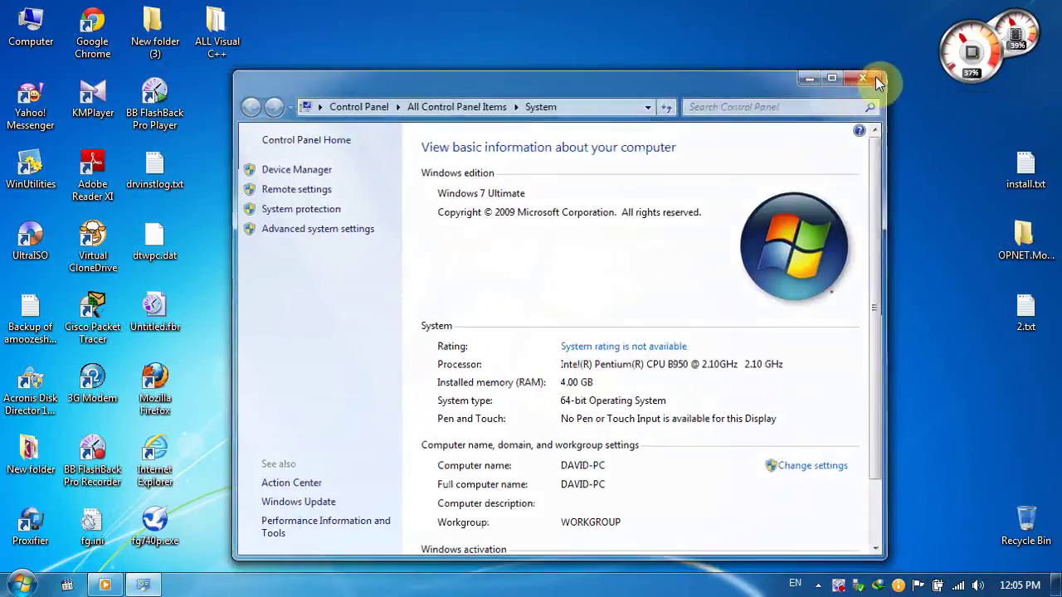
pyautogui.click(876, 77)
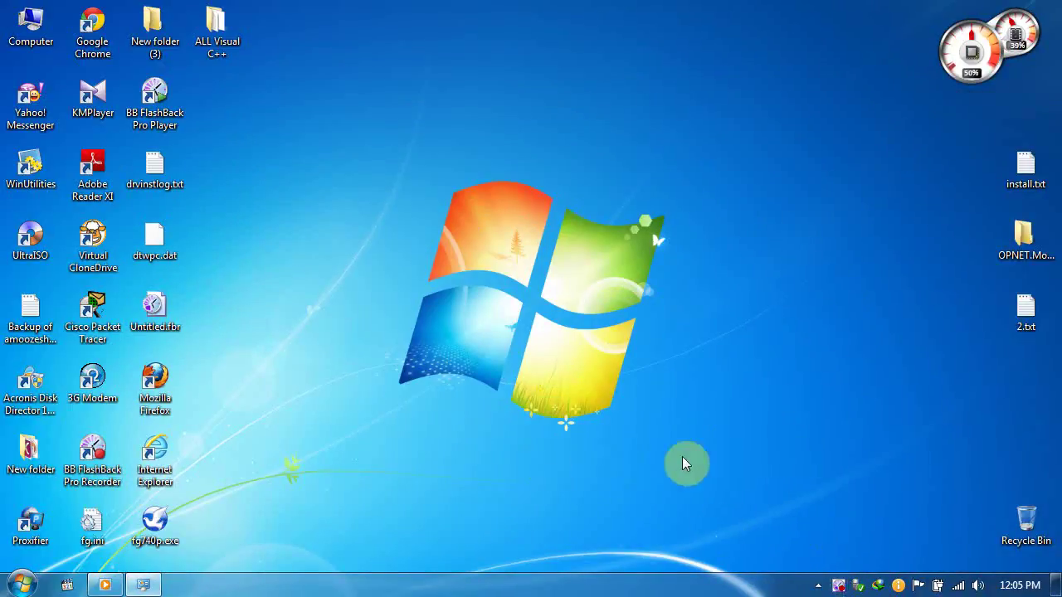
pyautogui.rightClick(840, 587)
pyautogui.click(870, 356)
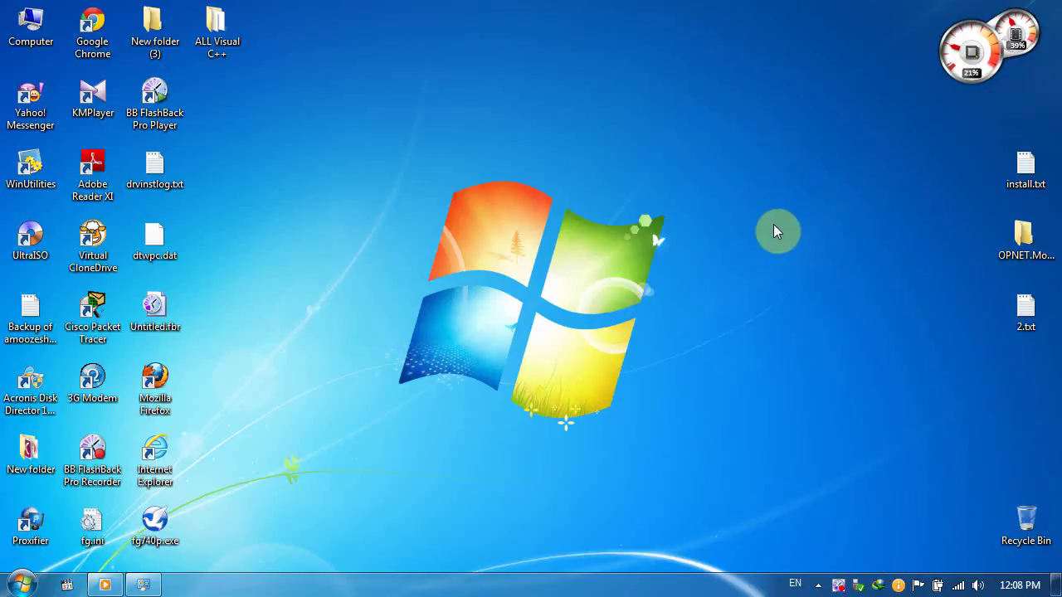
# Launch modeler_140A_PL3_6313_win.exe from the OPNET Modeler folder on the desktop and continue the installation despite the missing compiler.
pyautogui.doubleClick(1025, 244)
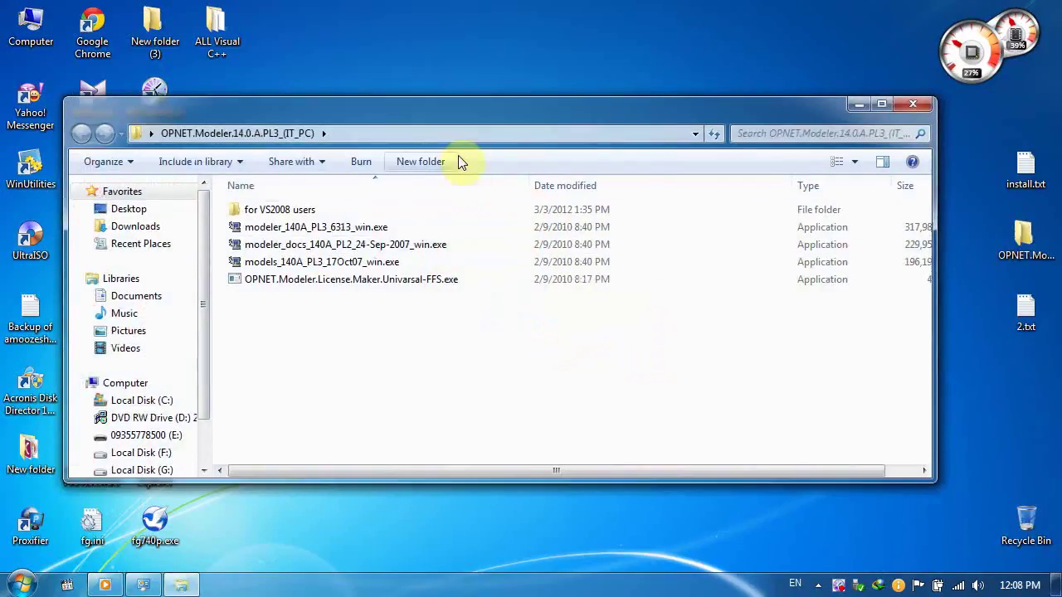
pyautogui.moveTo(464, 104); pyautogui.dragTo(500, 79)
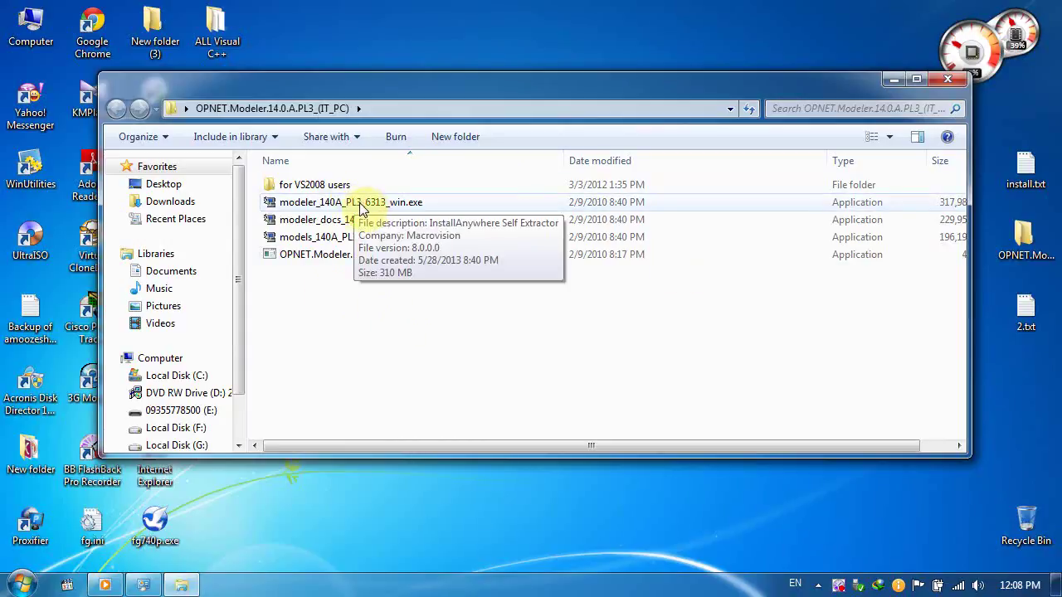
pyautogui.moveTo(430, 80); pyautogui.dragTo(432, 67)
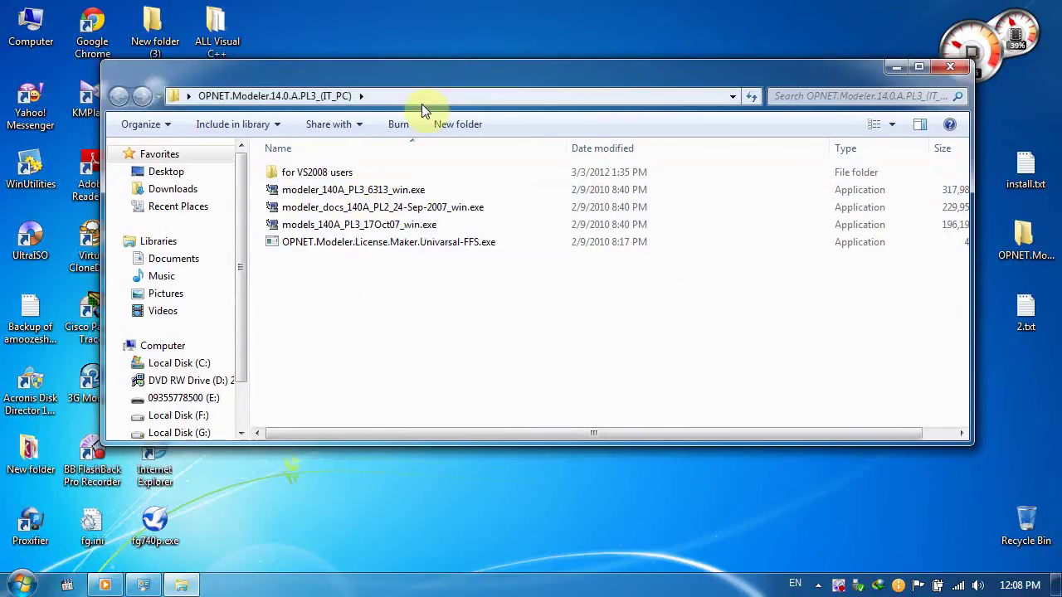
pyautogui.doubleClick(365, 191)
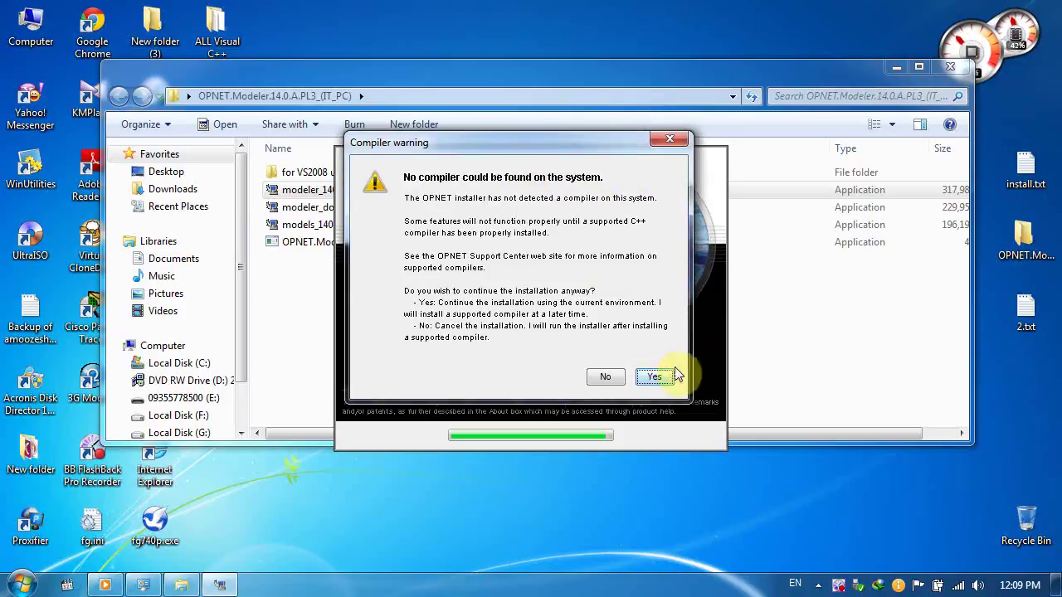
pyautogui.click(655, 378)
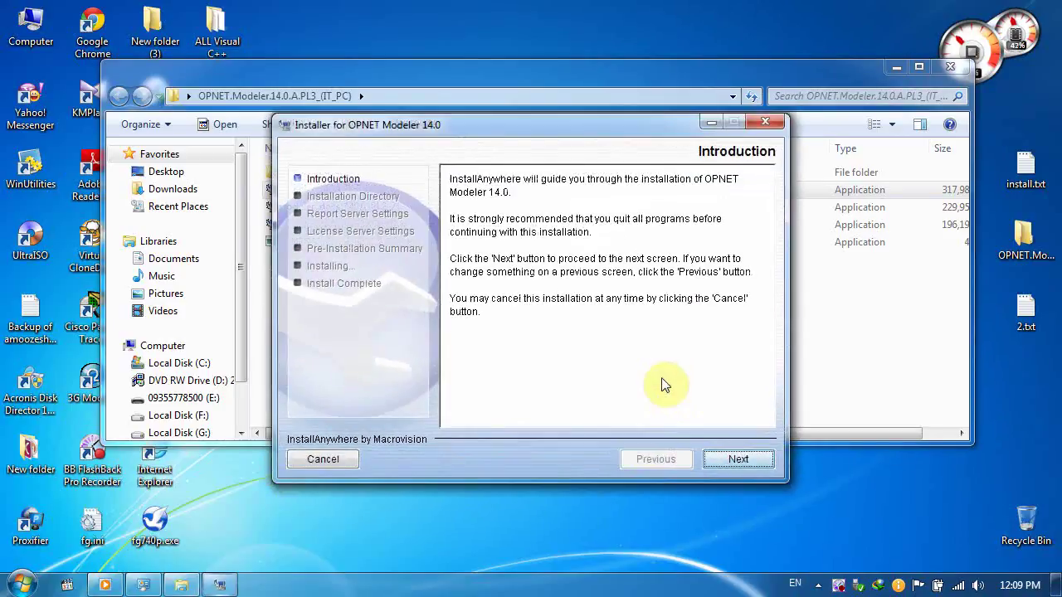
# Install OPNET Modeler 14.0 in C:\Program Files\OPNET with Standalone licensing and without sending reports to a Report Server.
pyautogui.moveTo(487, 133); pyautogui.dragTo(468, 98)
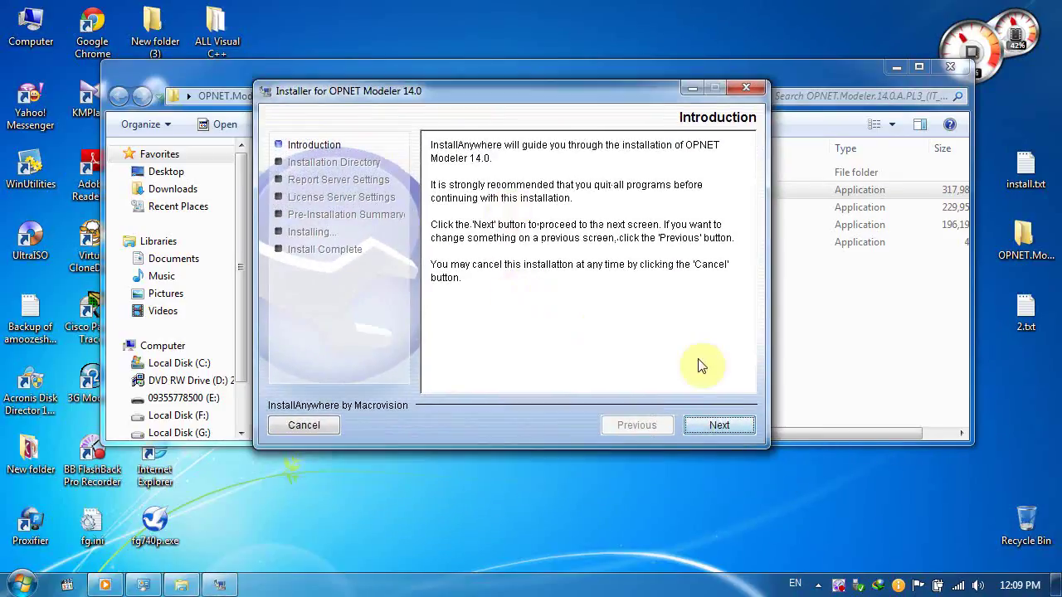
pyautogui.click(720, 426)
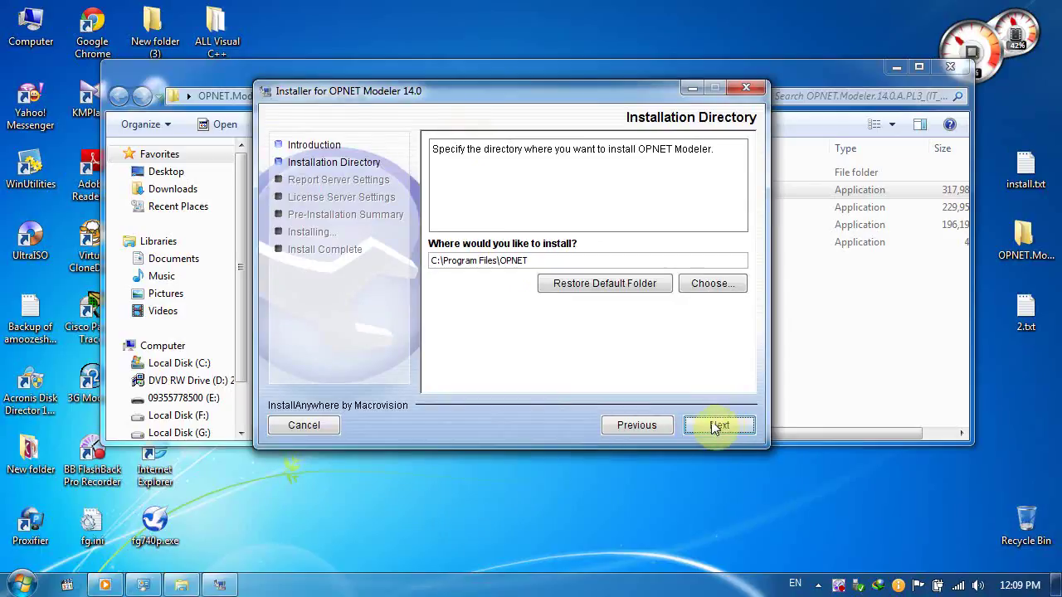
pyautogui.click(718, 427)
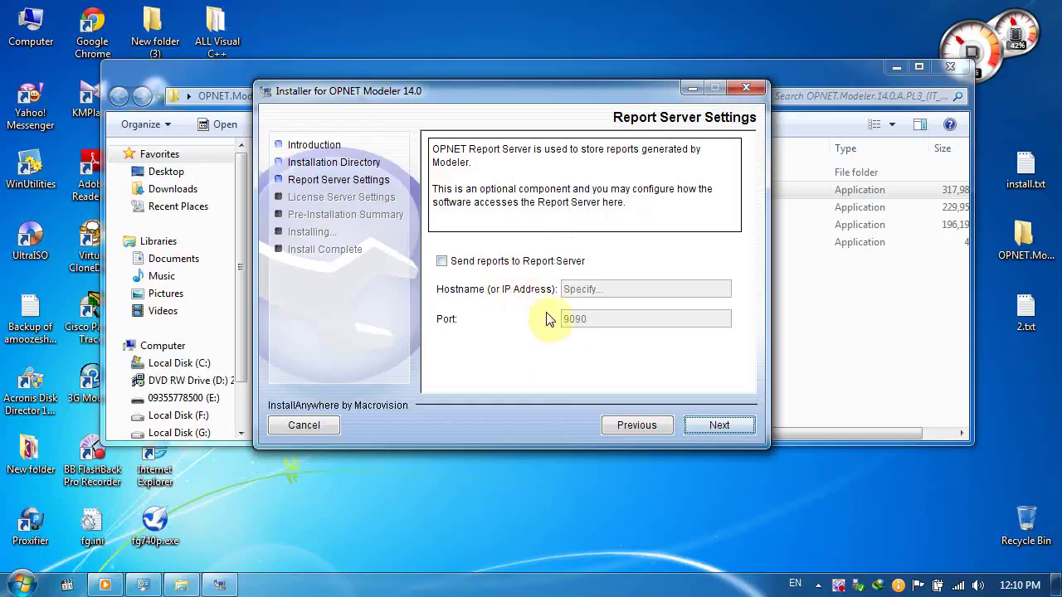
pyautogui.click(720, 427)
pyautogui.click(481, 253)
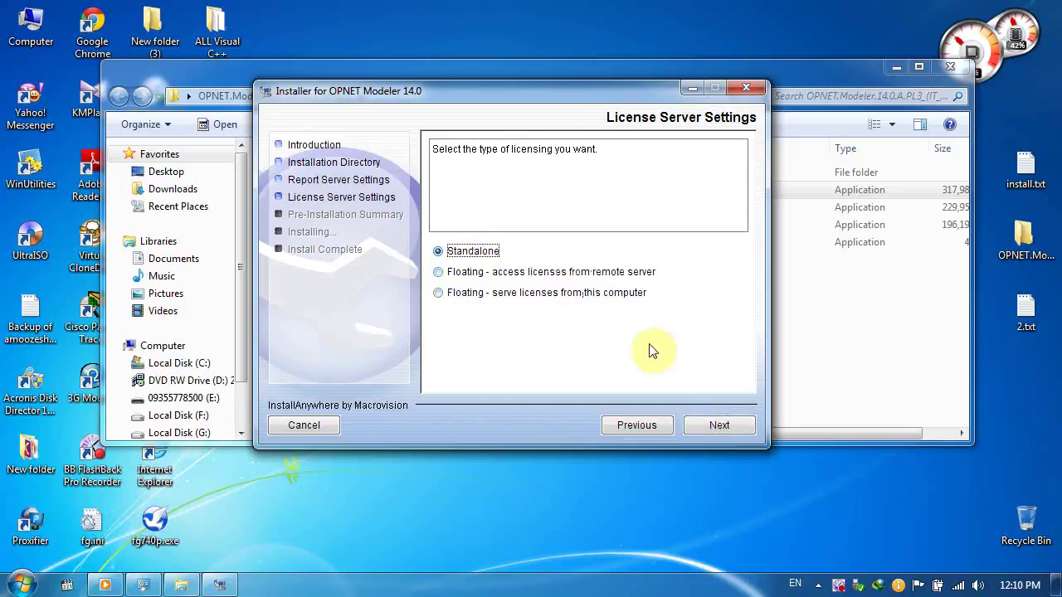
pyautogui.click(718, 427)
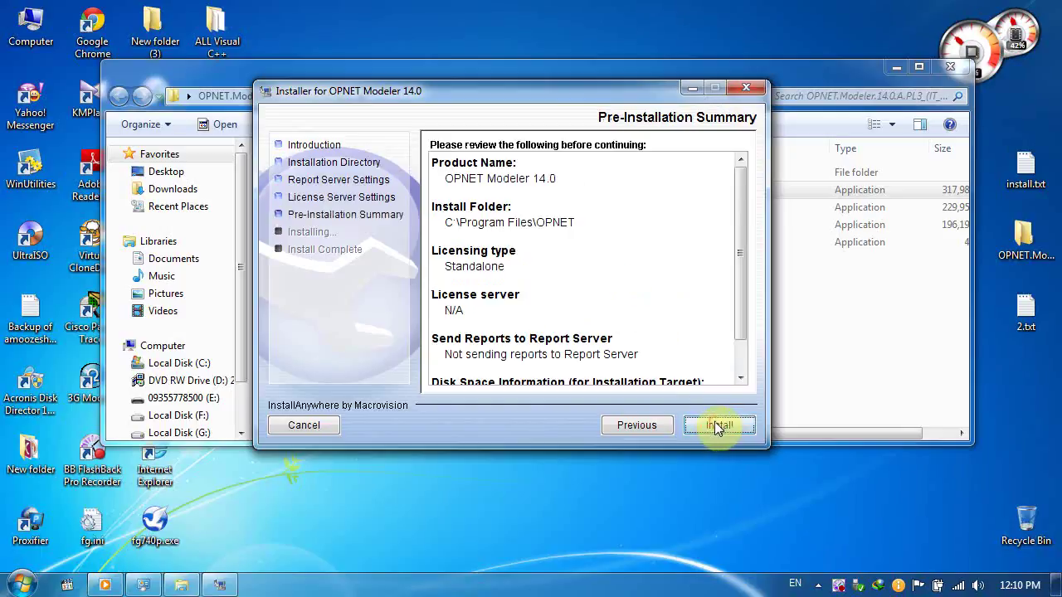
pyautogui.click(718, 426)
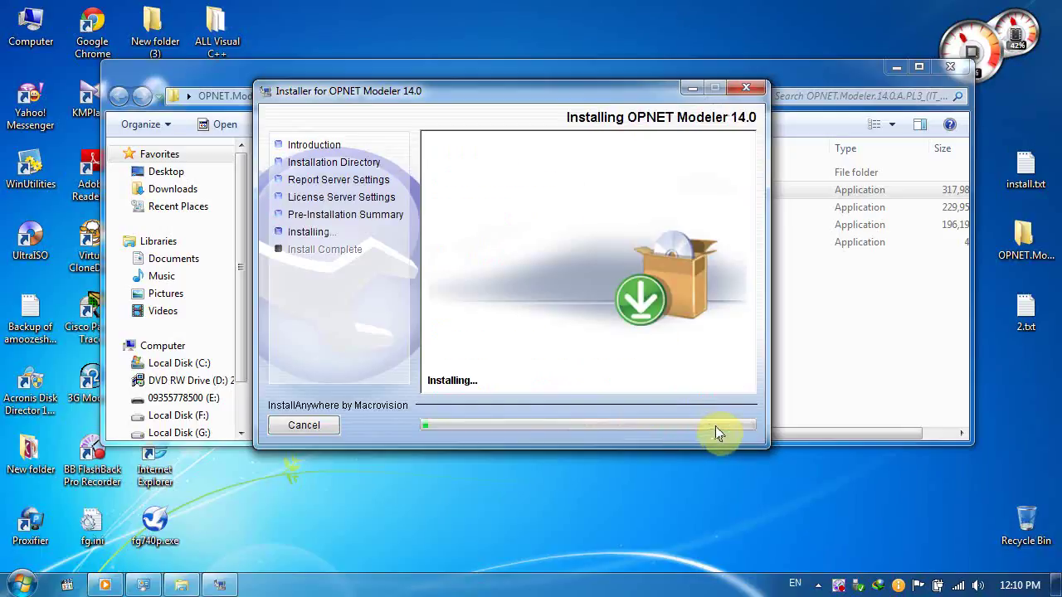
pyautogui.rightClick(839, 585)
pyautogui.click(871, 357)
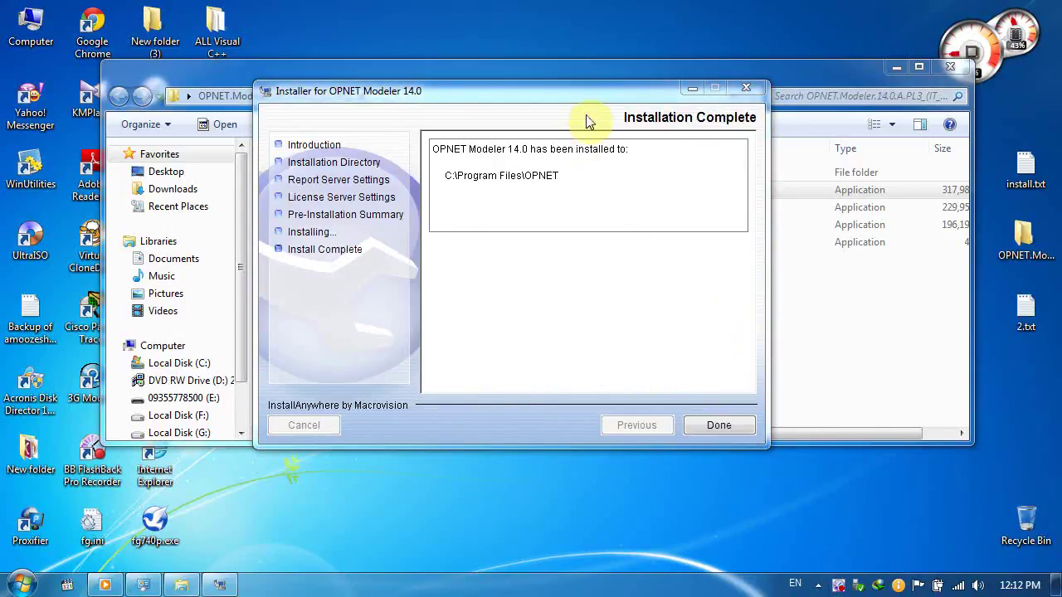
# Close the completed OPNET Modeler installer and launch modeler_docs_140A_PL2_24-Sep-2007_win.exe.
pyautogui.moveTo(569, 97); pyautogui.dragTo(553, 96)
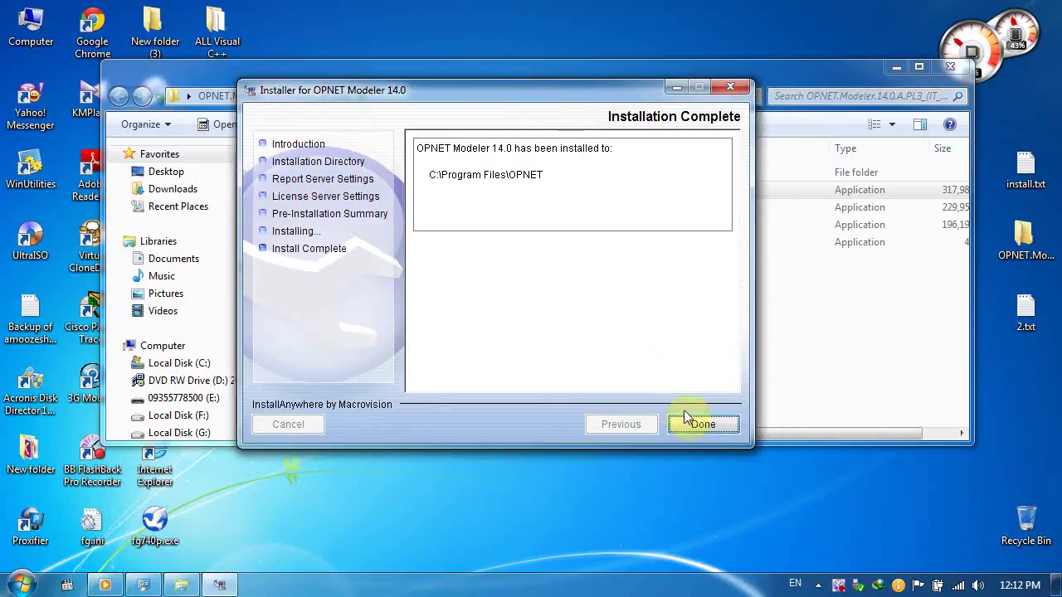
pyautogui.click(699, 424)
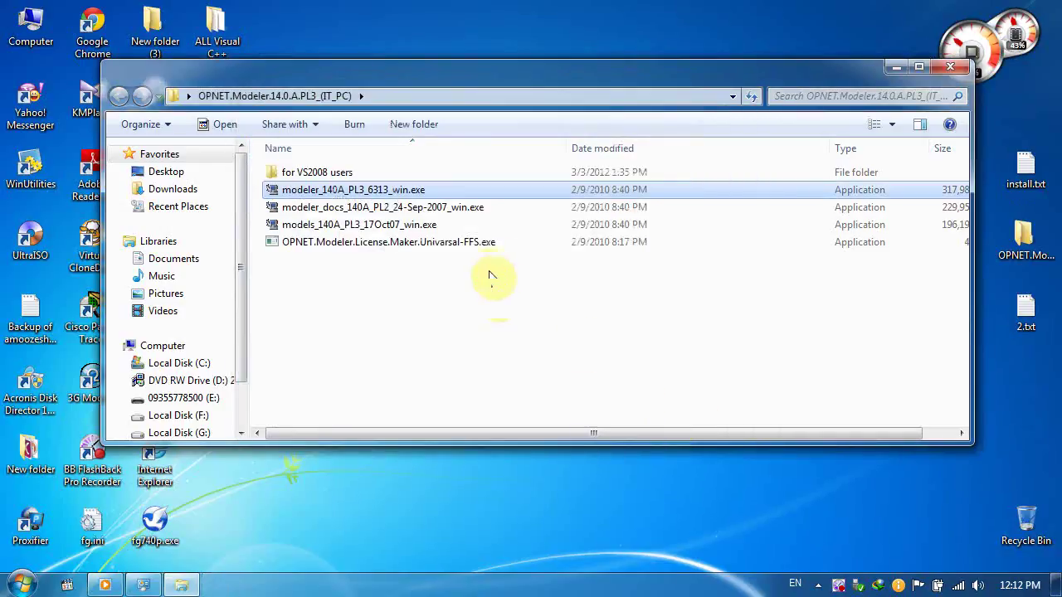
pyautogui.moveTo(514, 75); pyautogui.dragTo(486, 49)
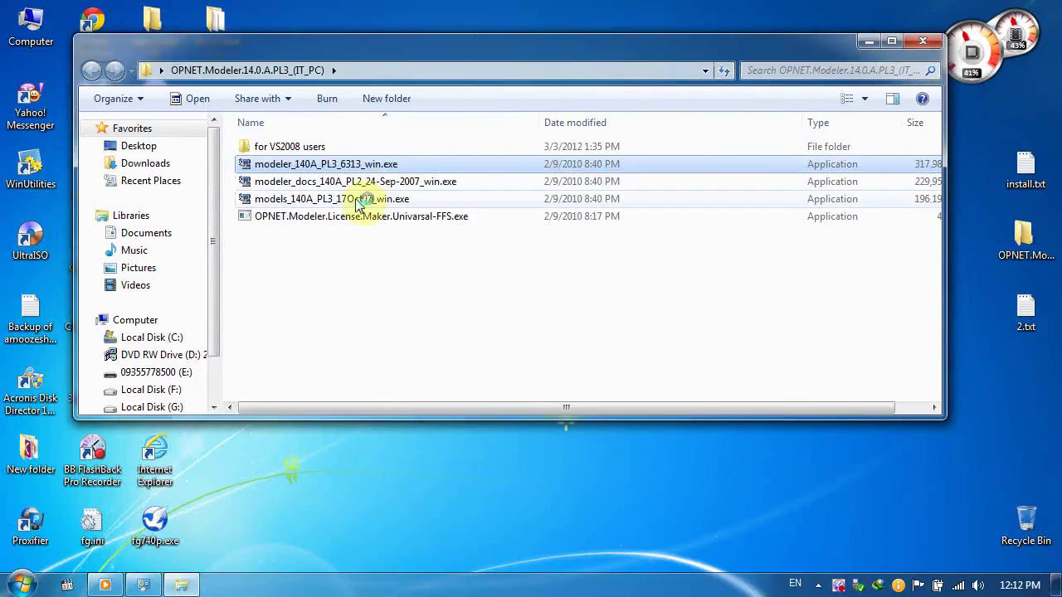
pyautogui.click(358, 187)
pyautogui.doubleClick(358, 187)
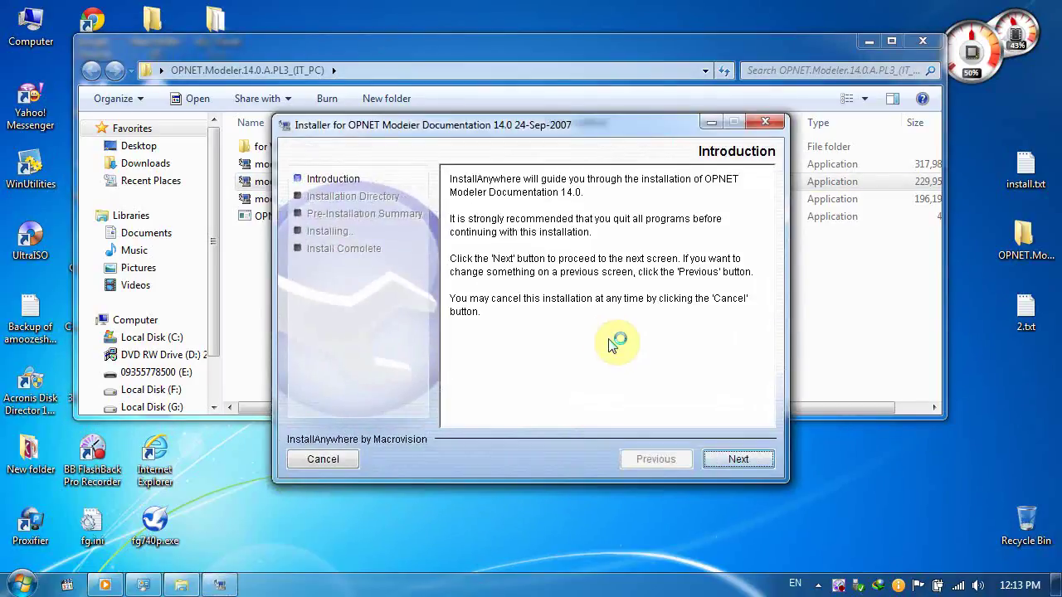
# Install OPNET Modeler Documentation 14.0 in the default folder C:\Program Files\OPNET.
pyautogui.click(738, 465)
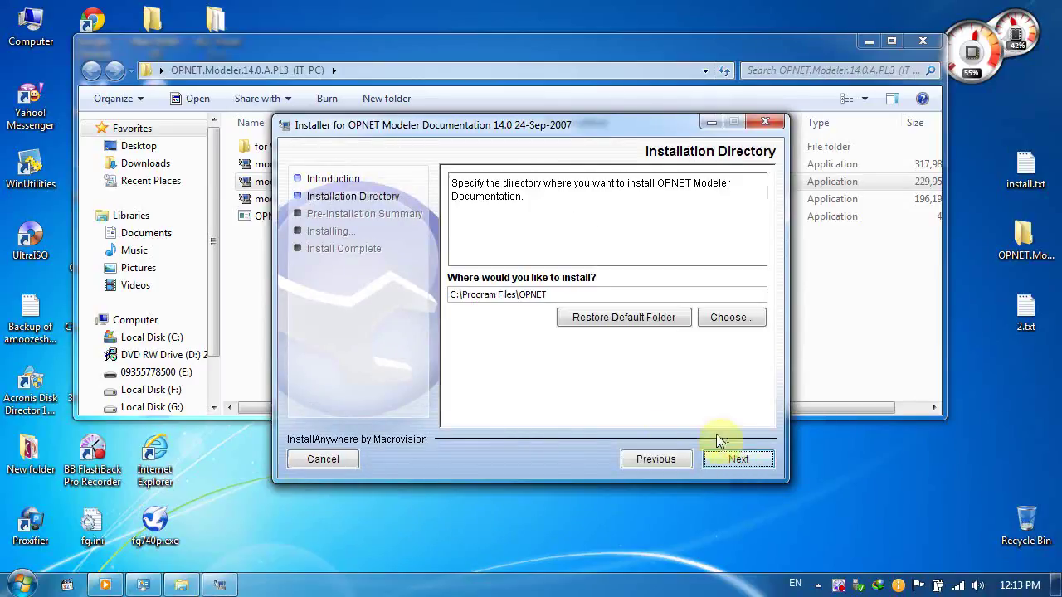
pyautogui.click(738, 466)
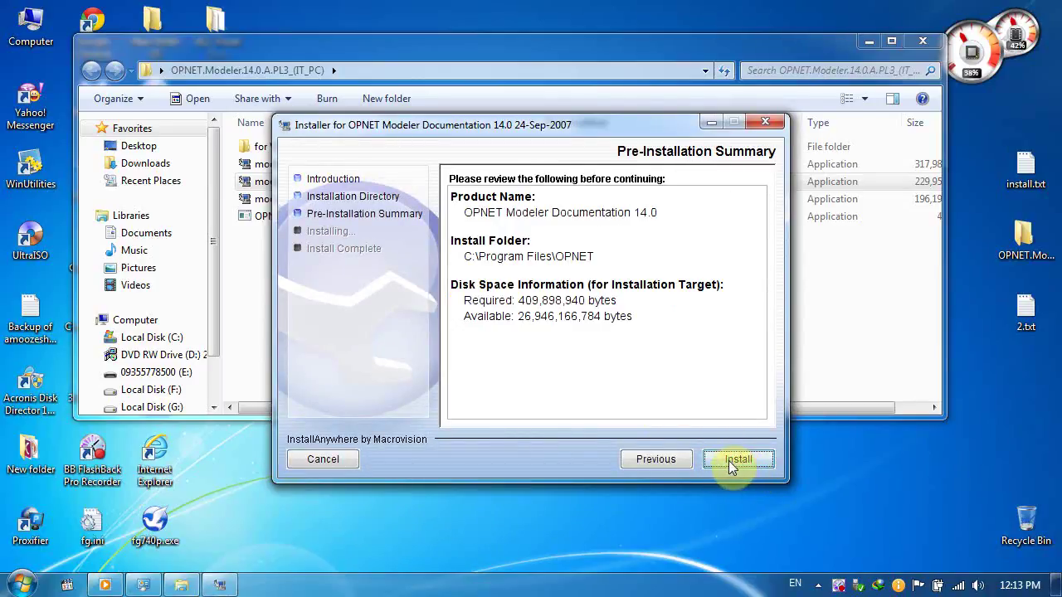
pyautogui.click(738, 461)
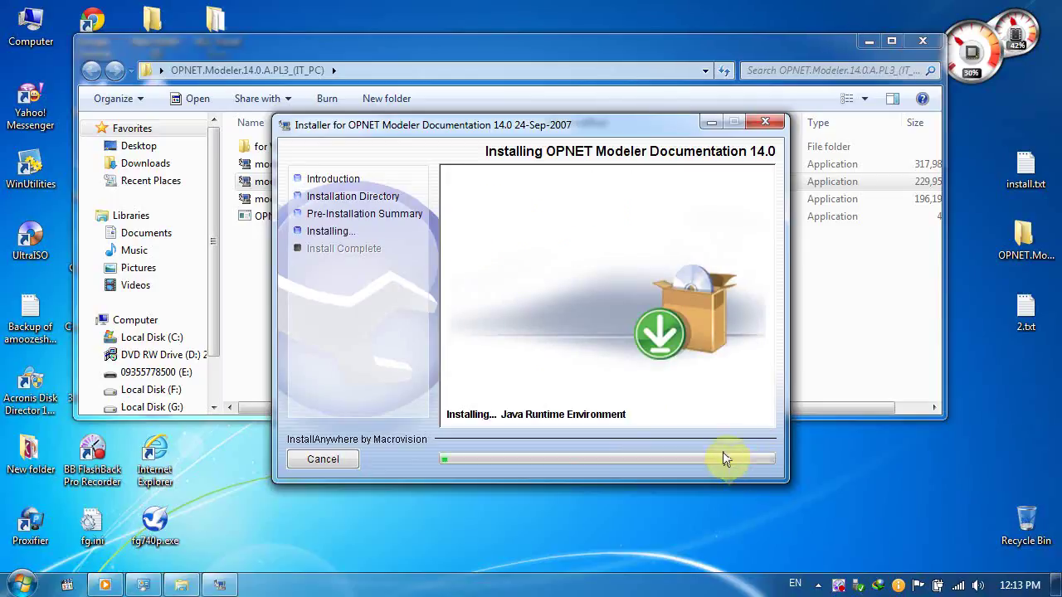
pyautogui.rightClick(836, 587)
pyautogui.click(879, 354)
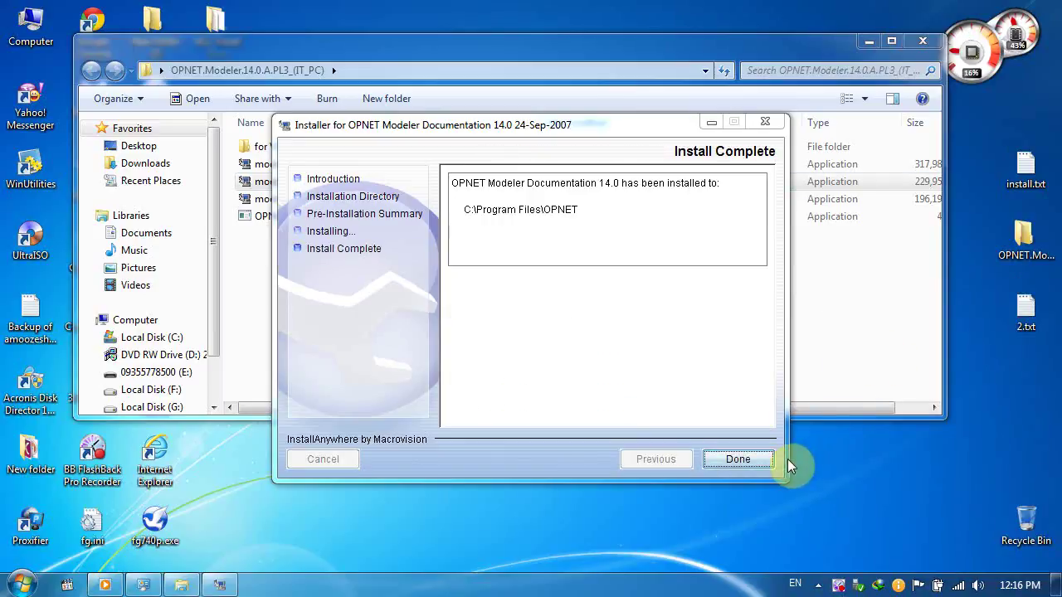
# Close the completed documentation installer and launch models_140A_PL3_17Oct07_win.exe.
pyautogui.click(737, 458)
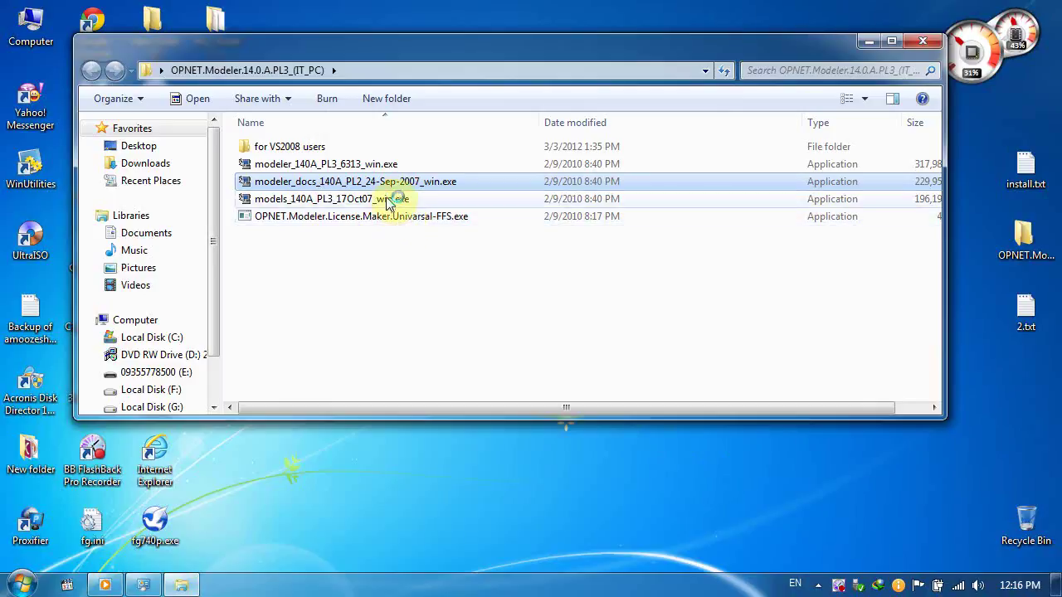
pyautogui.click(344, 202)
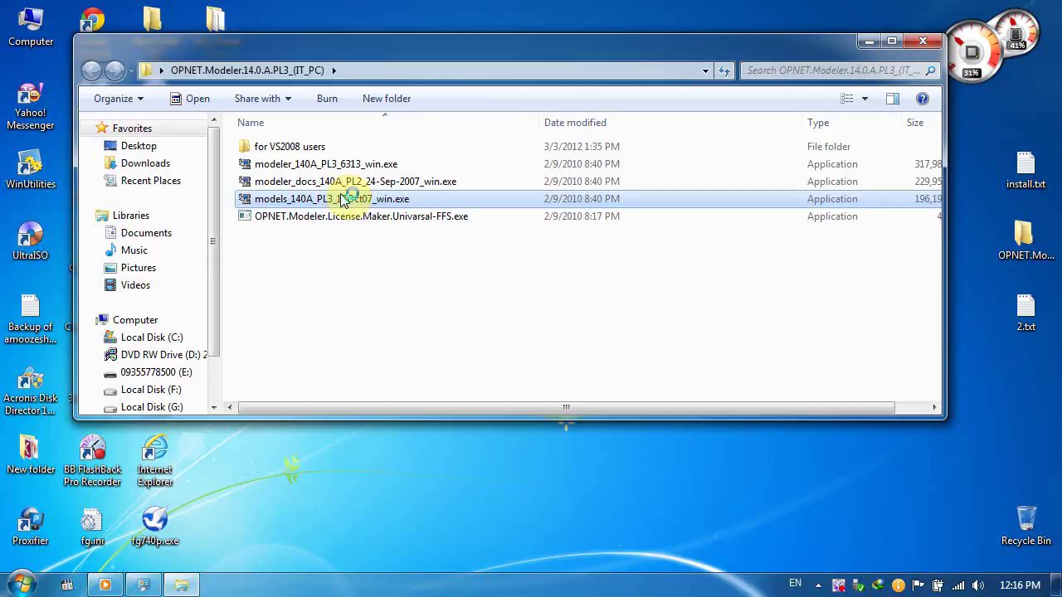
pyautogui.doubleClick(344, 199)
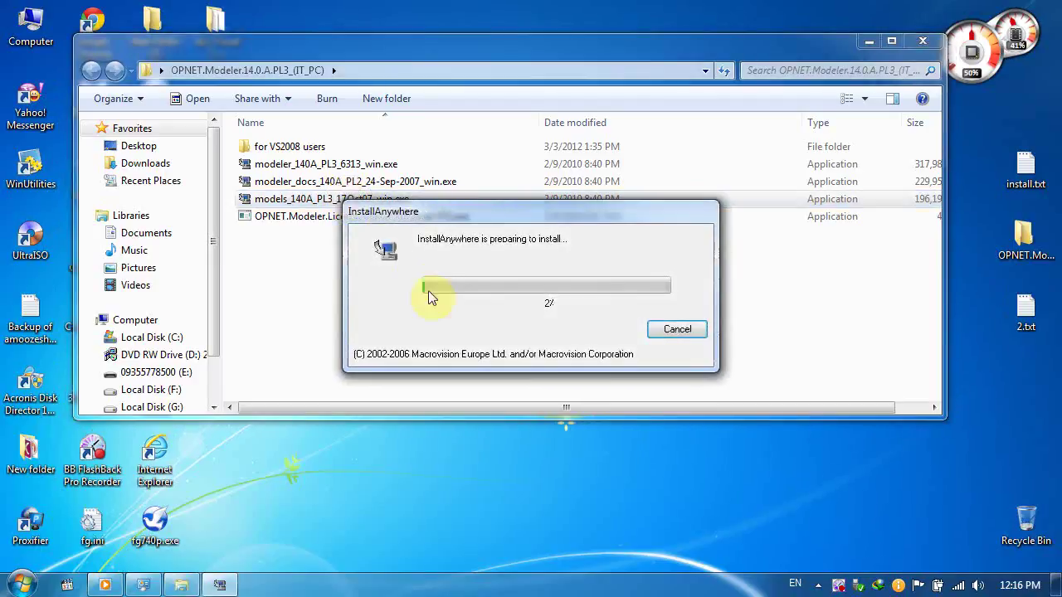
pyautogui.moveTo(486, 210); pyautogui.dragTo(453, 254)
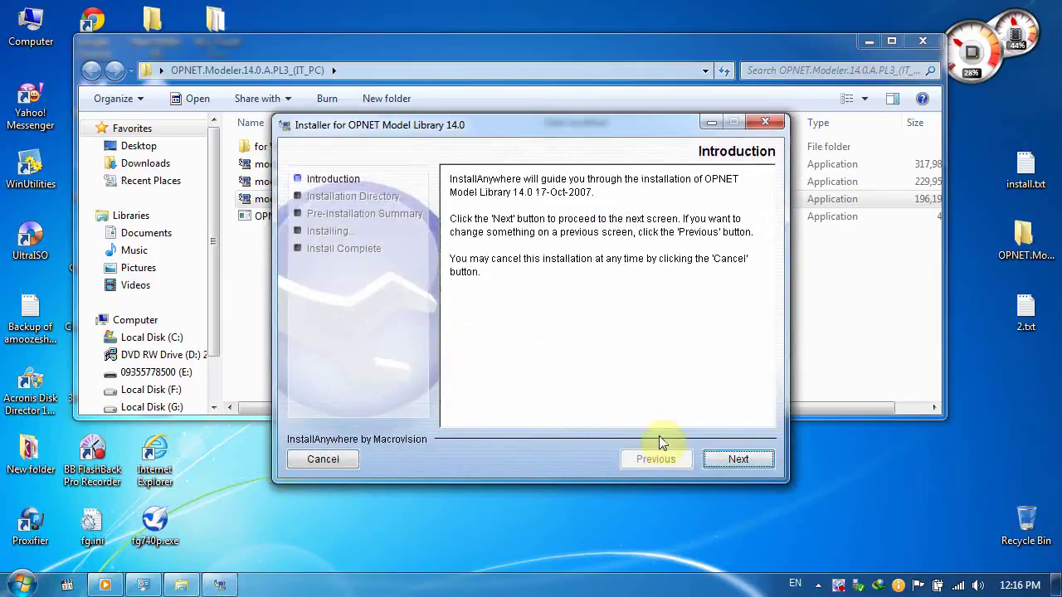
# Install OPNET Model Library 14.0 in the default folder C:\Program Files\OPNET.
pyautogui.click(739, 462)
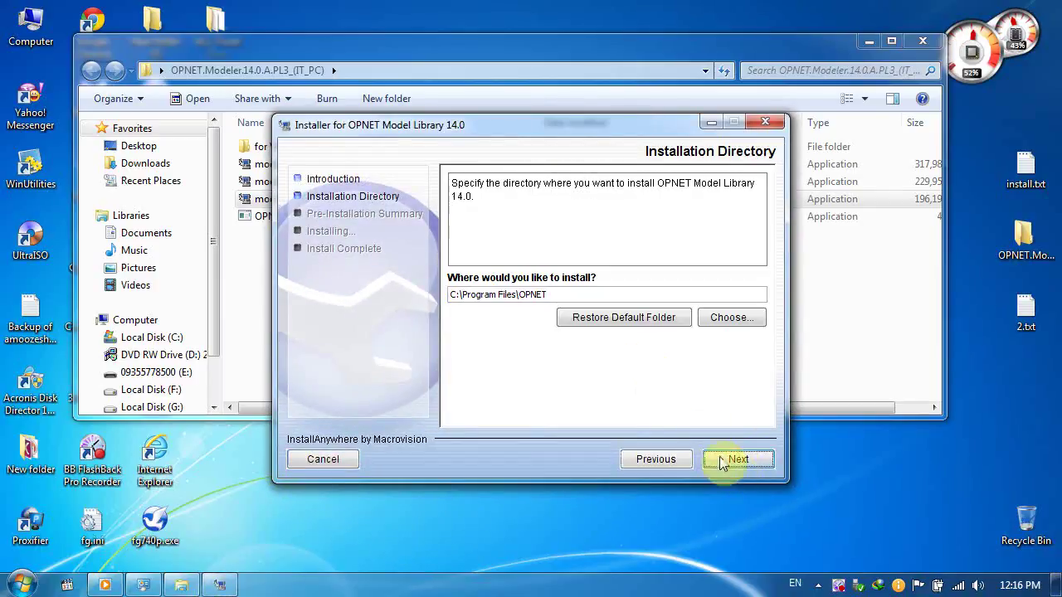
pyautogui.click(734, 463)
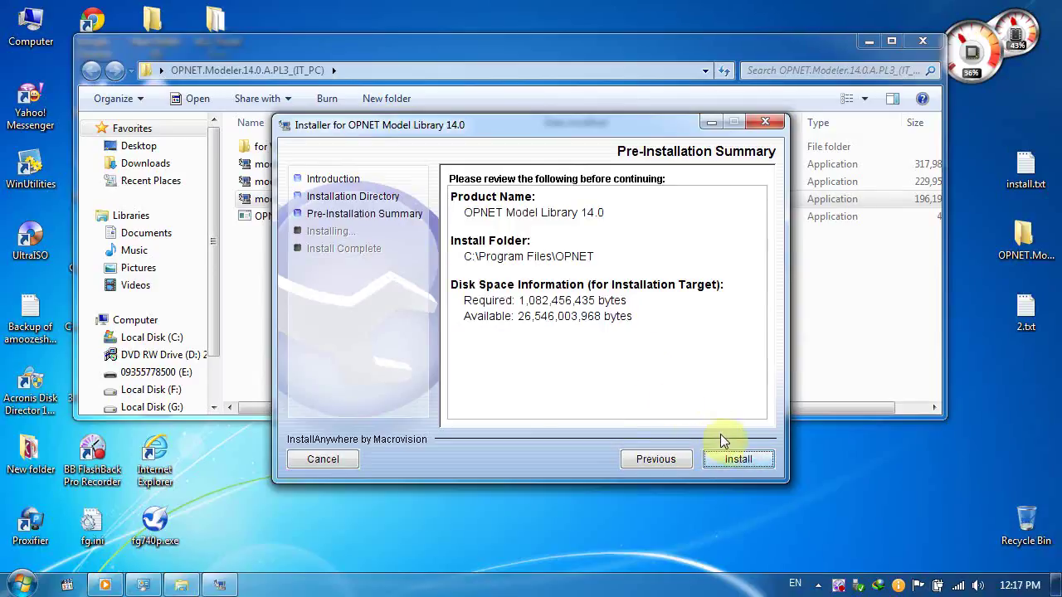
pyautogui.click(736, 459)
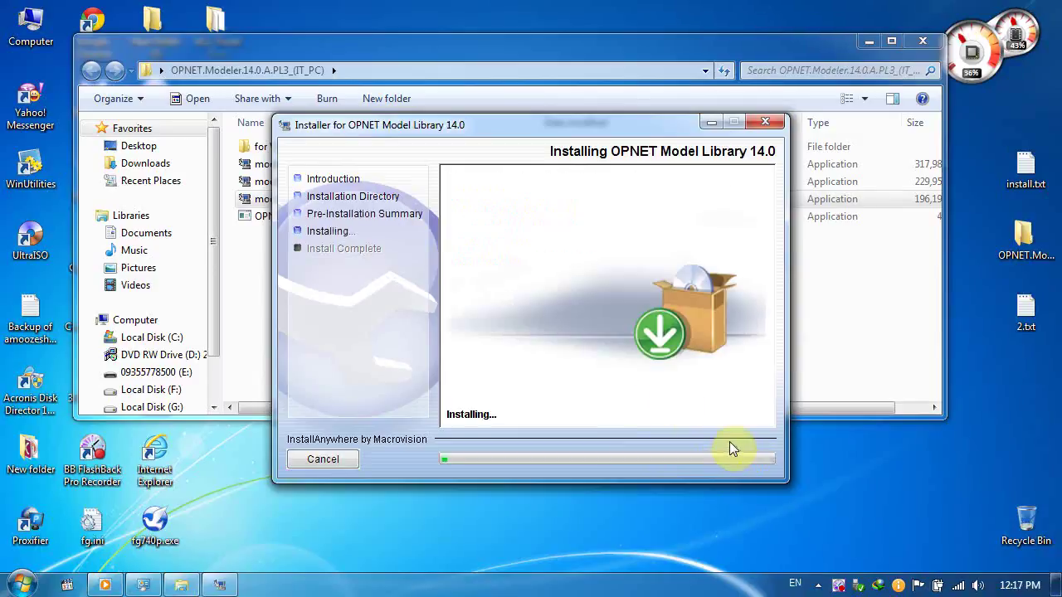
pyautogui.rightClick(837, 585)
pyautogui.click(872, 357)
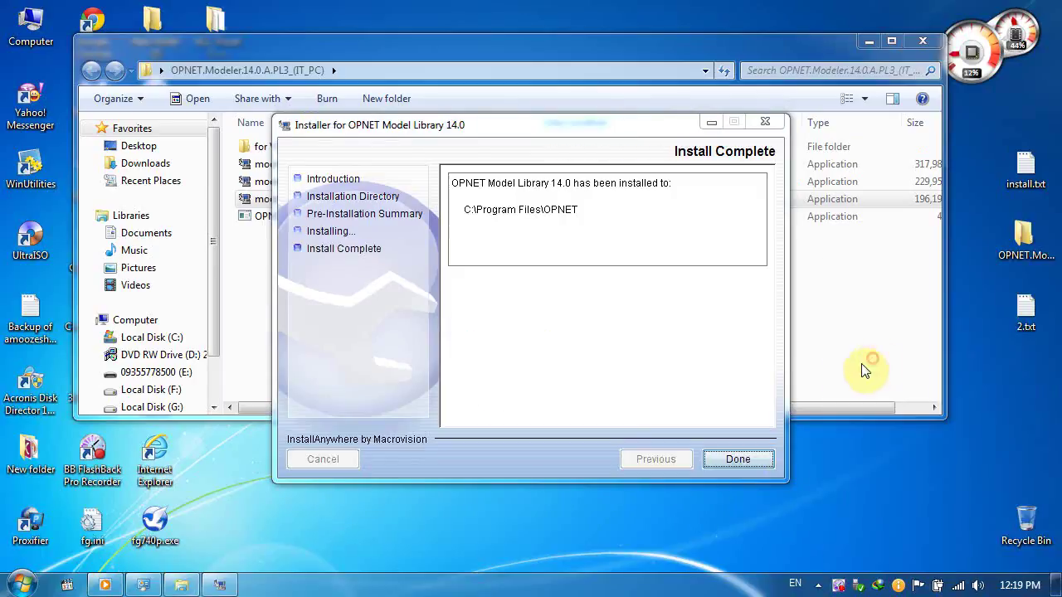
# Close the completed model library installer and copy all files from the for VS2008 users folder.
pyautogui.click(753, 459)
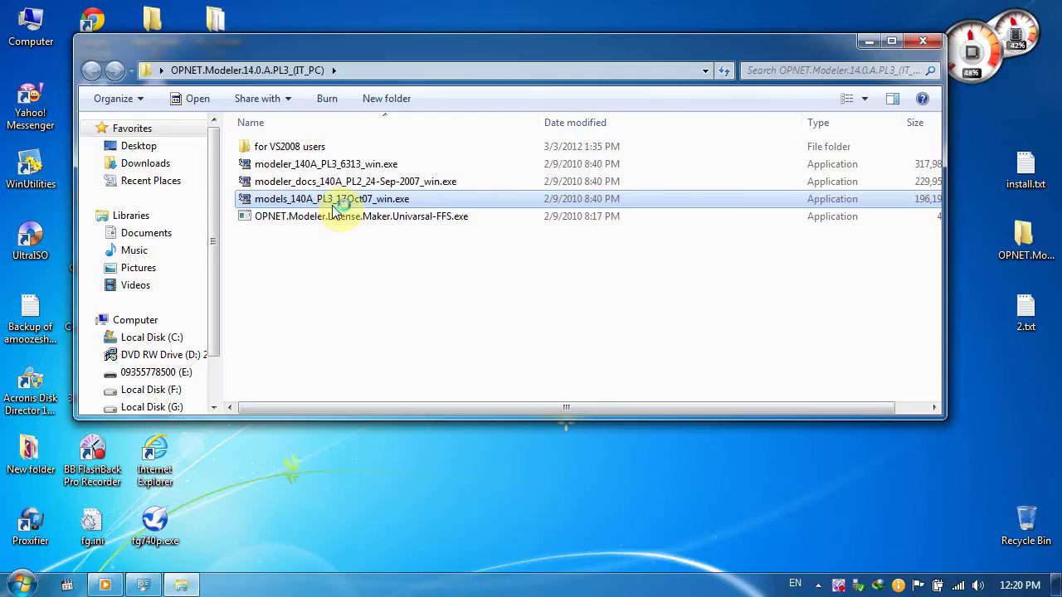
pyautogui.click(301, 147)
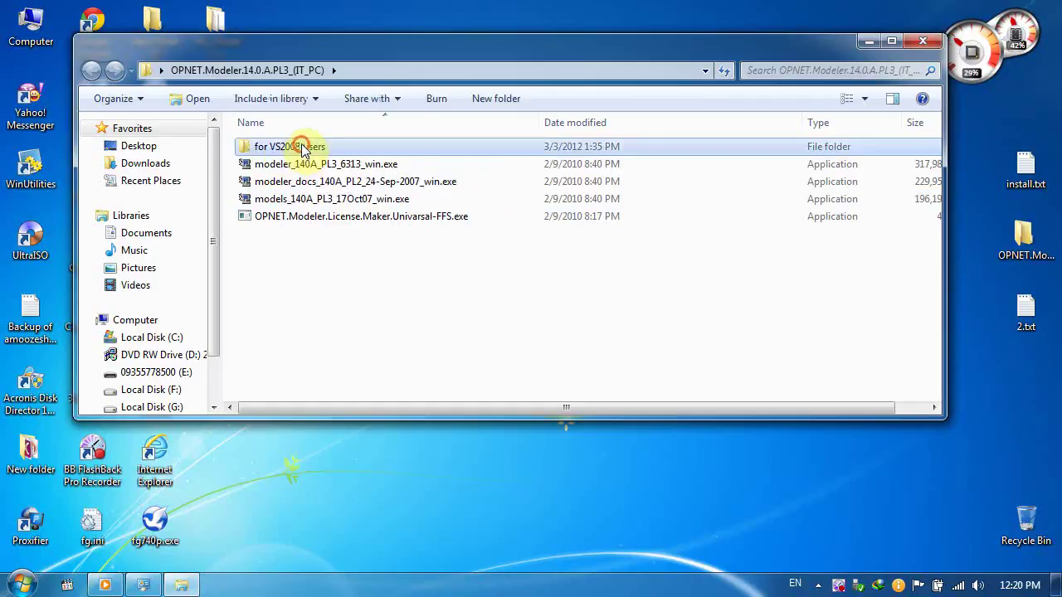
pyautogui.doubleClick(302, 147)
pyautogui.moveTo(368, 315); pyautogui.dragTo(275, 146)
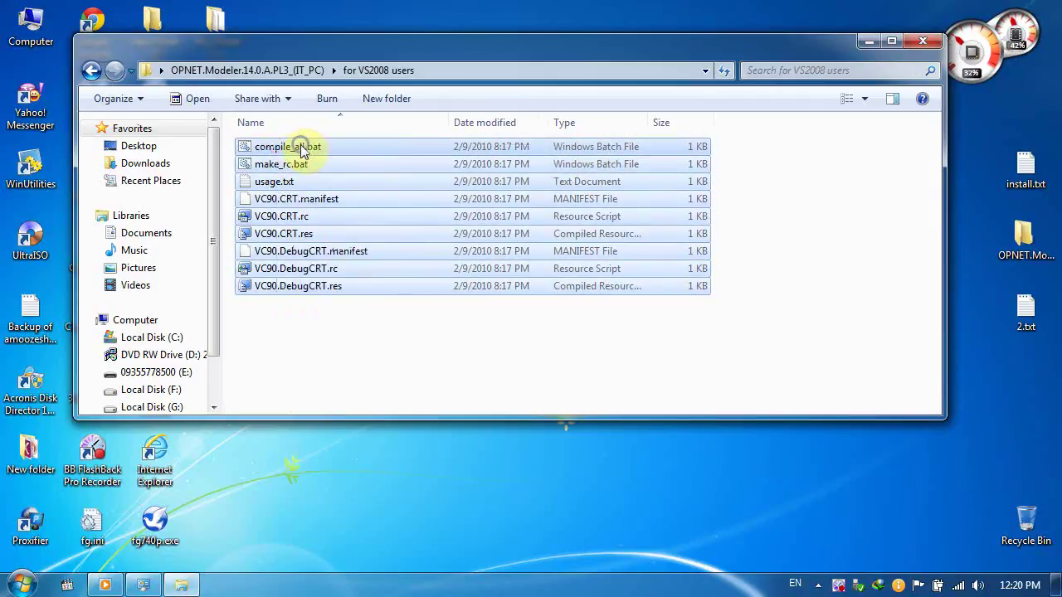
pyautogui.rightClick(301, 146)
pyautogui.click(361, 366)
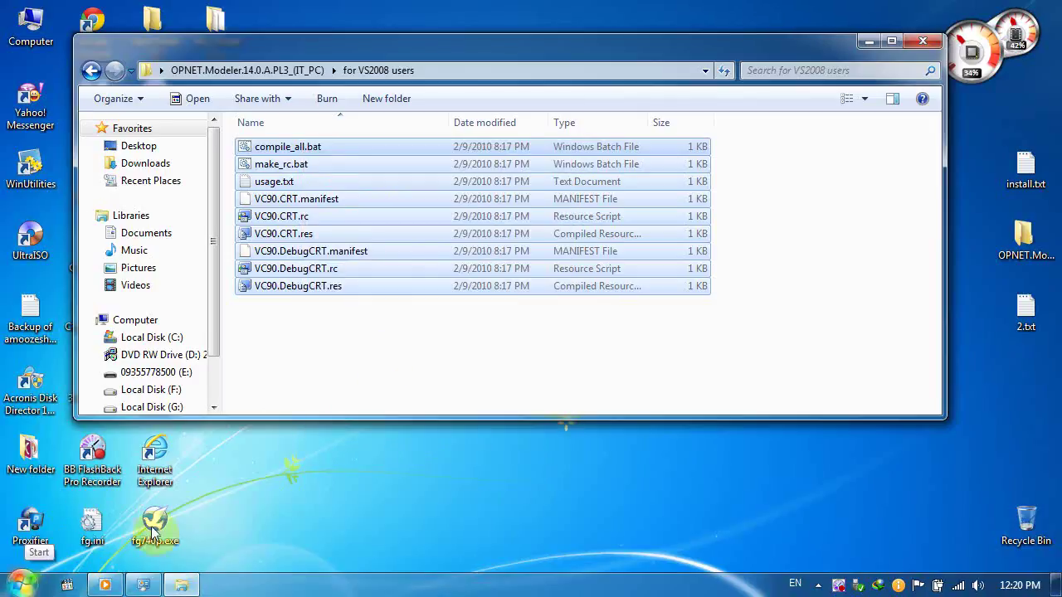
# Check the destination path and batch file name noted in 2.txt on the desktop, then close it.
pyautogui.click(1027, 321)
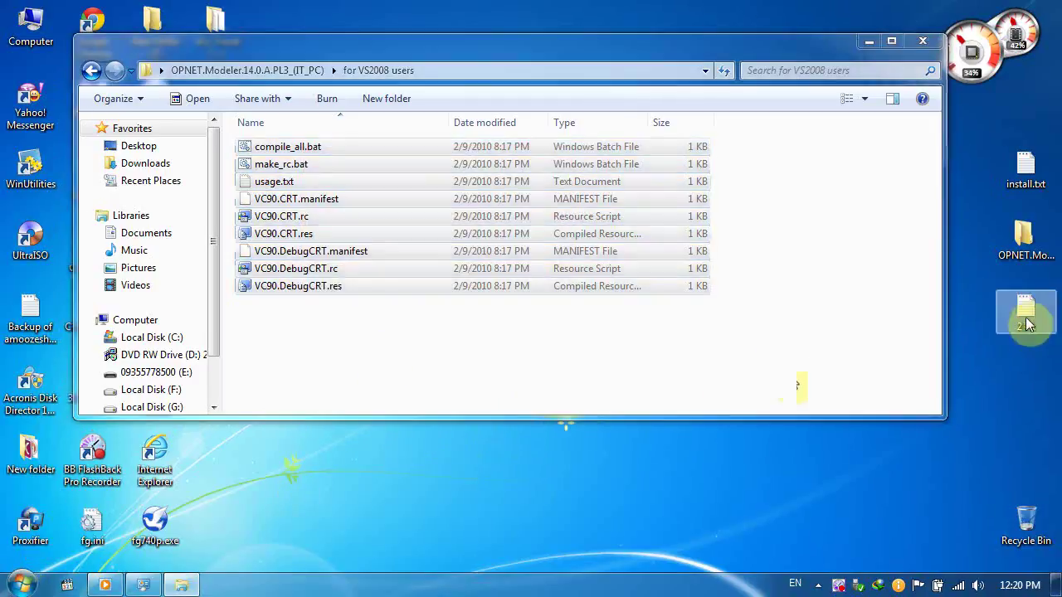
pyautogui.doubleClick(1027, 320)
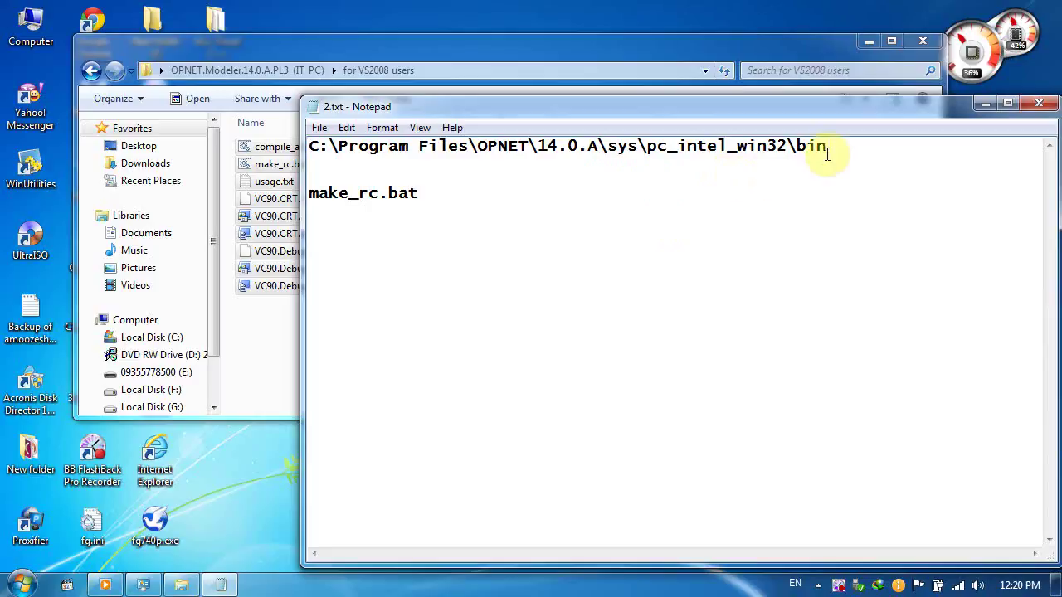
pyautogui.doubleClick(901, 111)
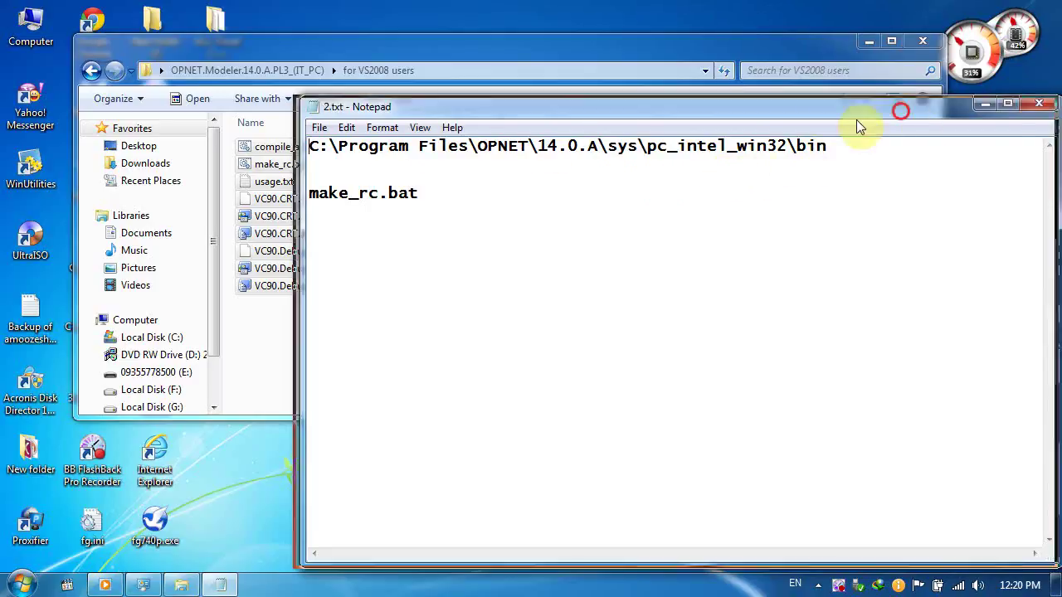
pyautogui.click(956, 118)
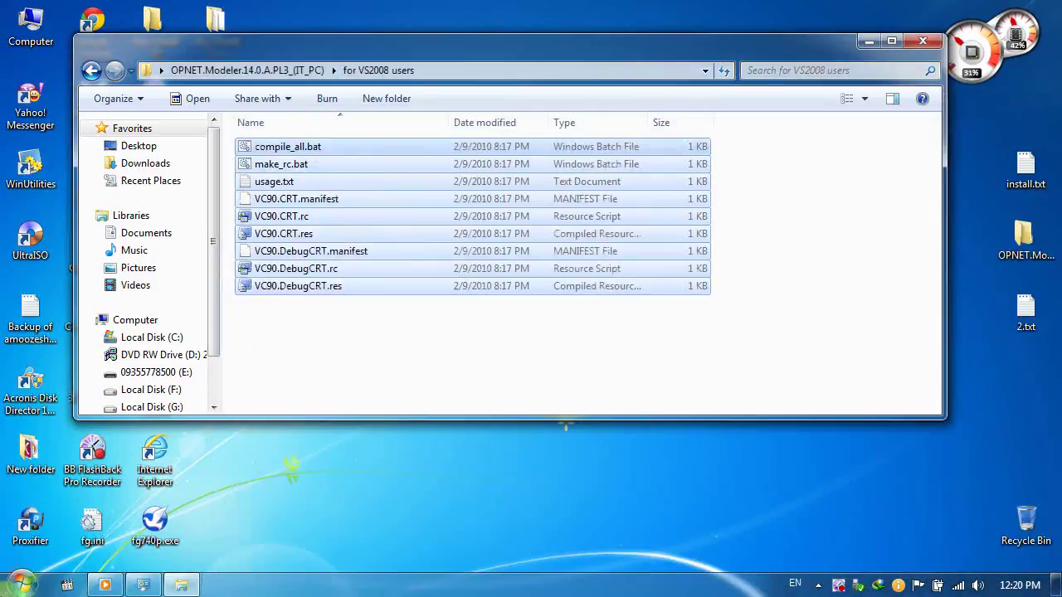
# Open the bin folder containing modeler.exe through the properties of the OPNET Modeler 14.0 shortcut and maximize it.
pyautogui.click(32, 587)
pyautogui.click(24, 516)
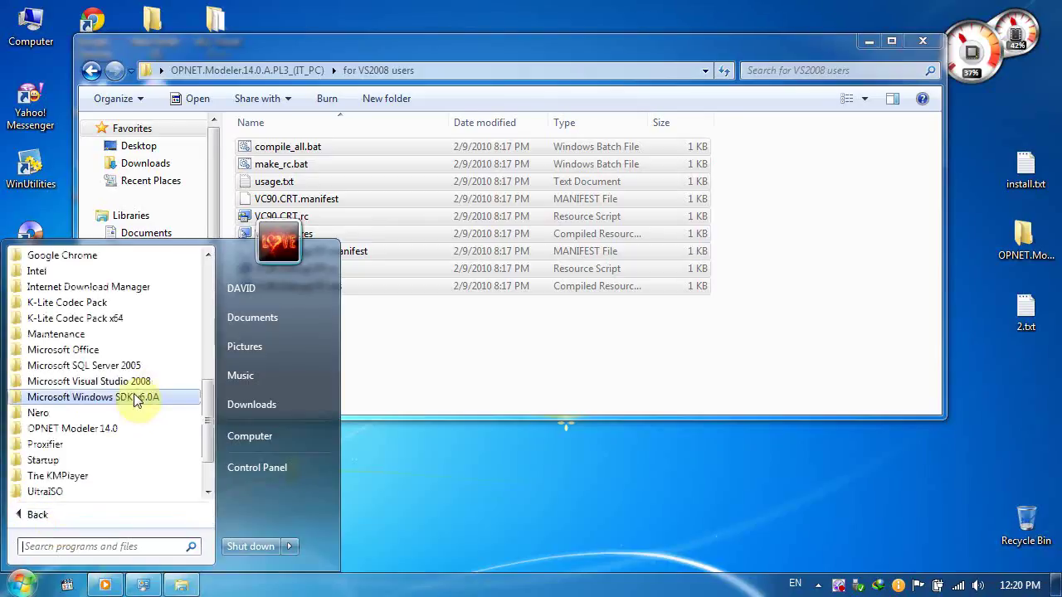
pyautogui.moveTo(208, 426); pyautogui.dragTo(206, 452)
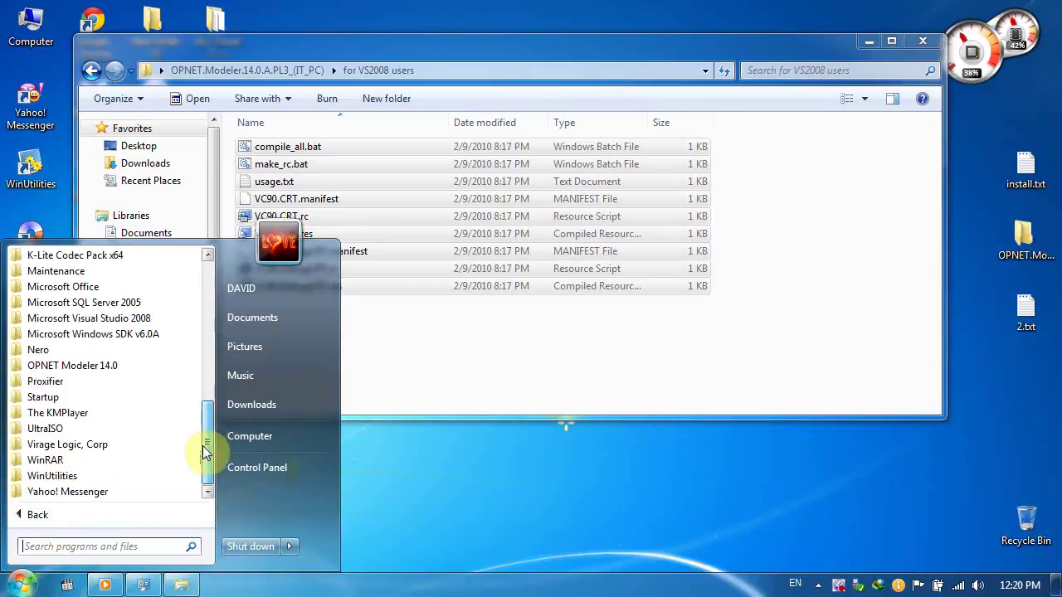
pyautogui.click(111, 366)
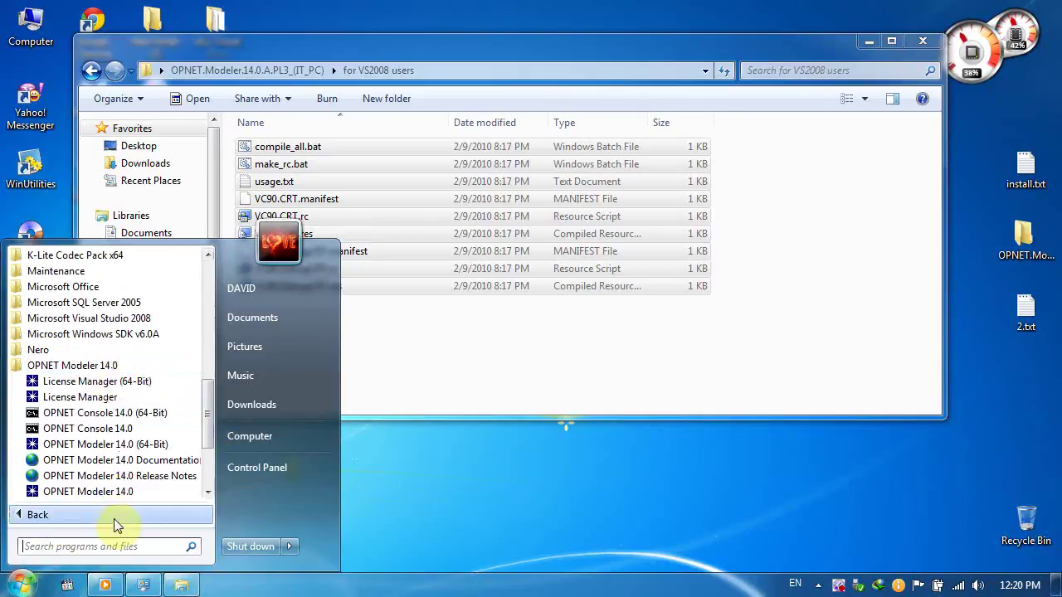
pyautogui.rightClick(109, 492)
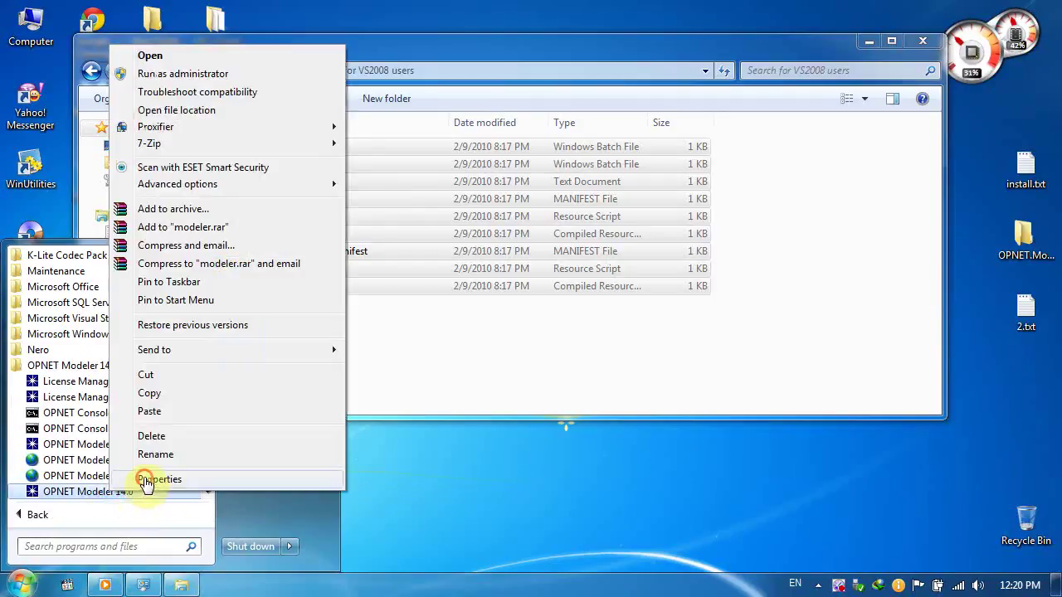
pyautogui.click(146, 480)
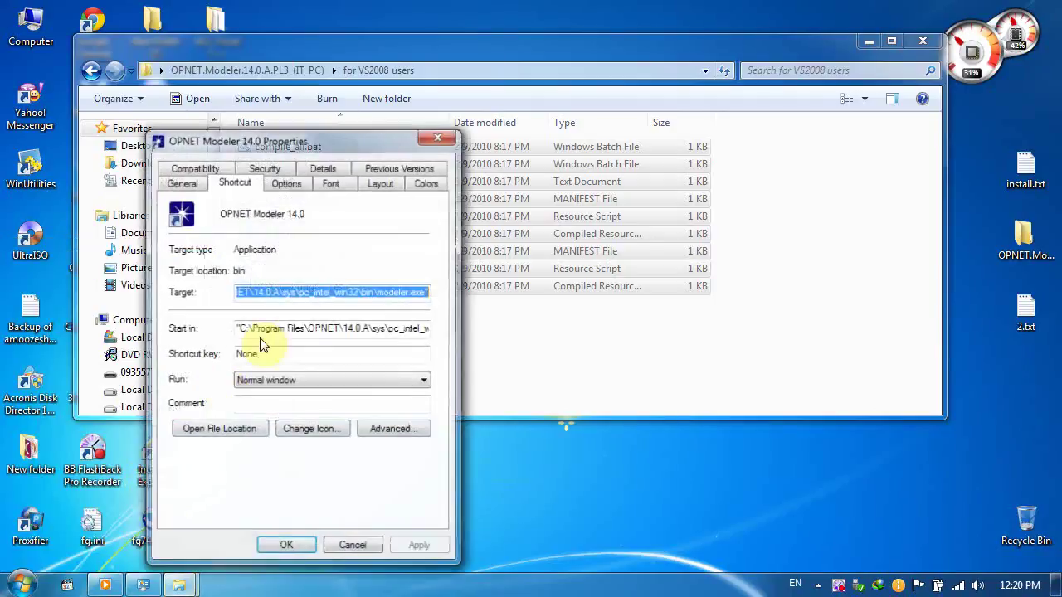
pyautogui.click(199, 436)
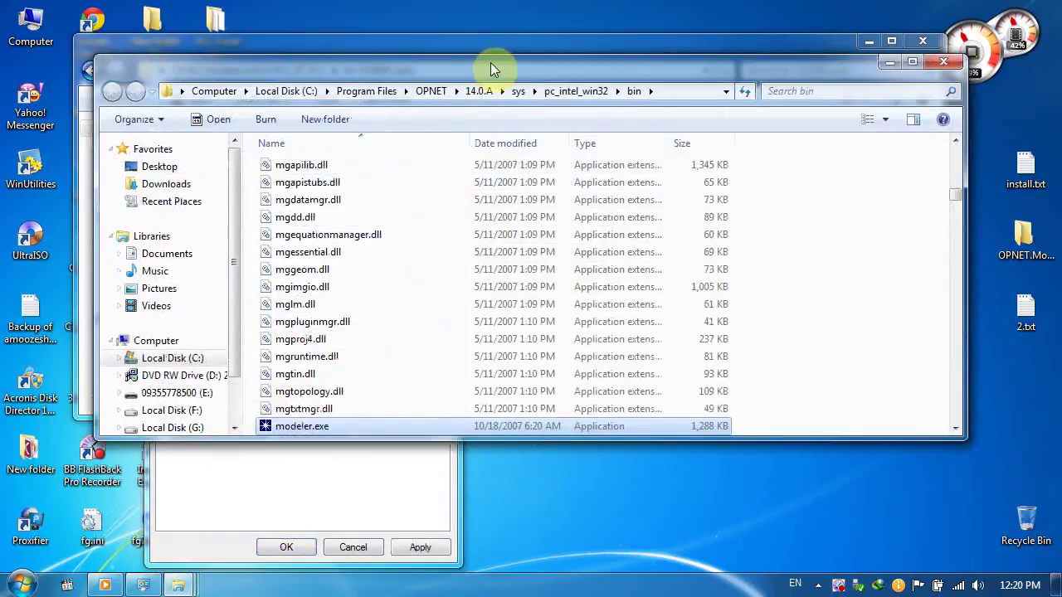
pyautogui.doubleClick(487, 65)
# Try to paste the copied VS2008 files into the bin folder, skipping compile_all.bat and cancelling the remaining copies.
pyautogui.rightClick(655, 194)
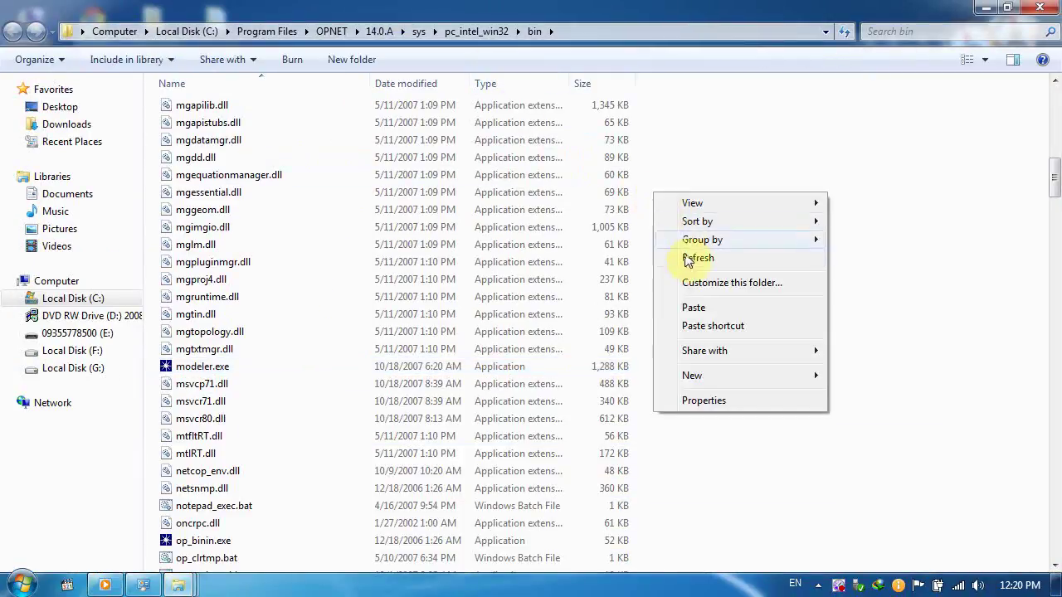
pyautogui.click(721, 308)
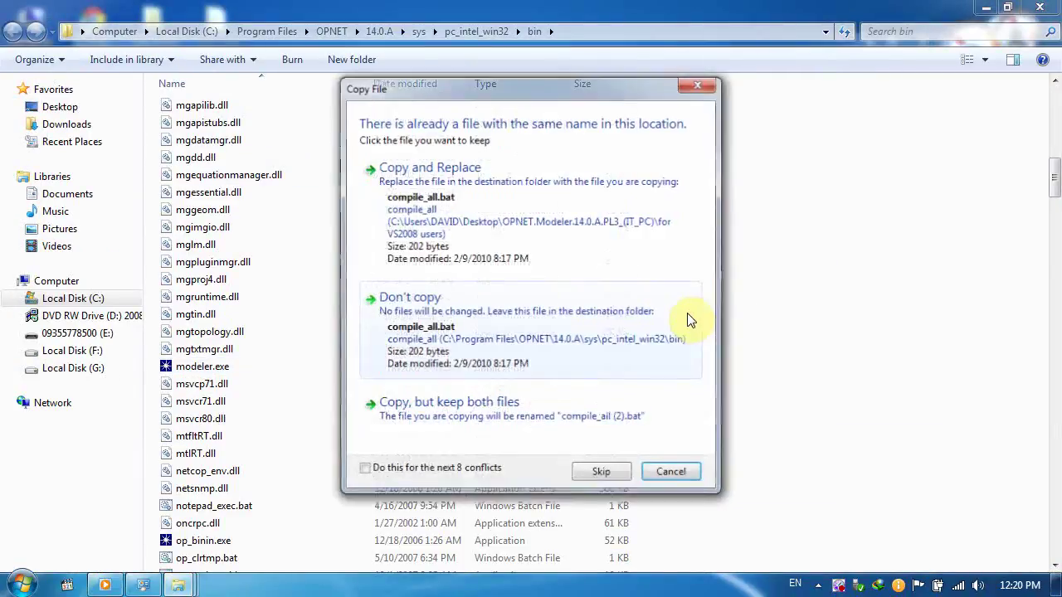
pyautogui.click(618, 477)
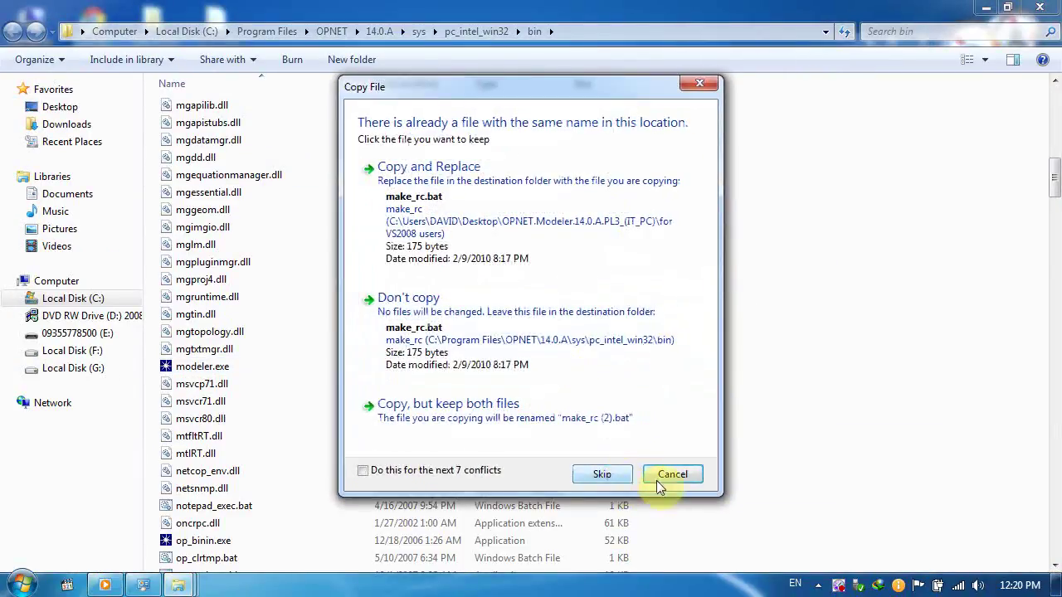
pyautogui.click(674, 476)
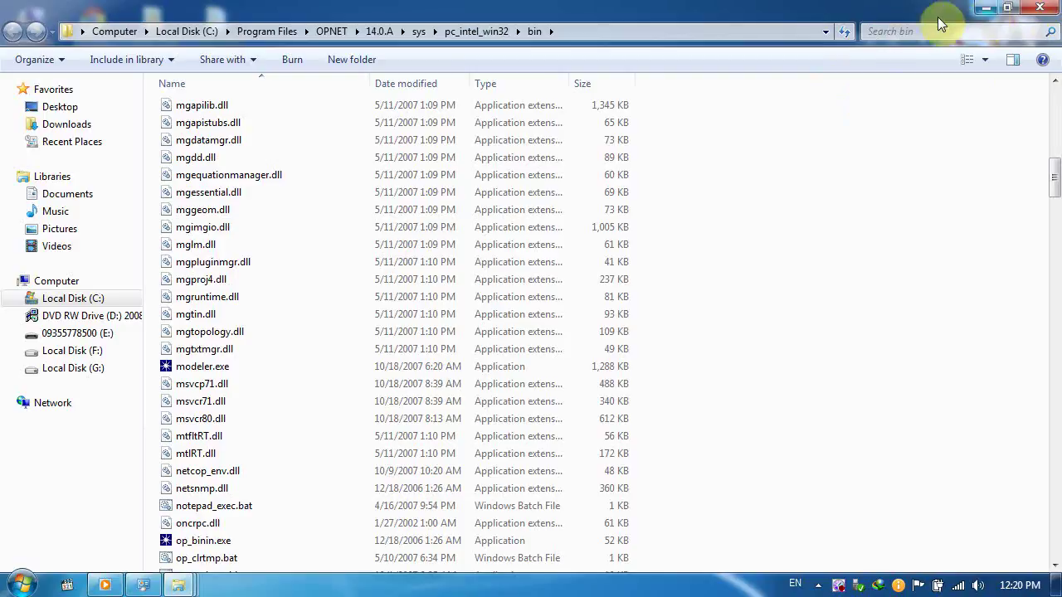
pyautogui.doubleClick(834, 9)
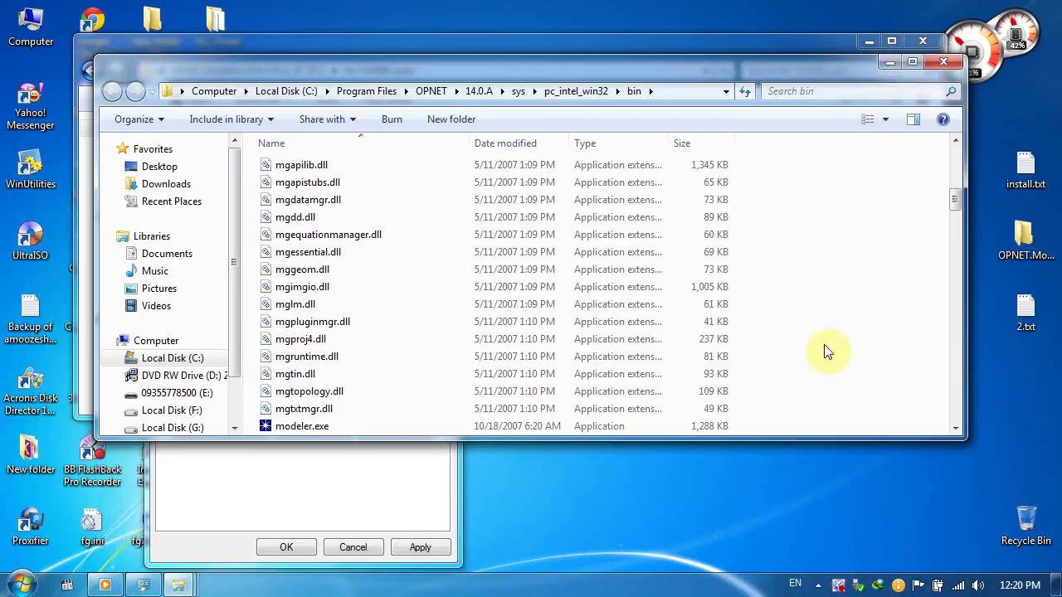
pyautogui.click(839, 586)
pyautogui.rightClick(839, 586)
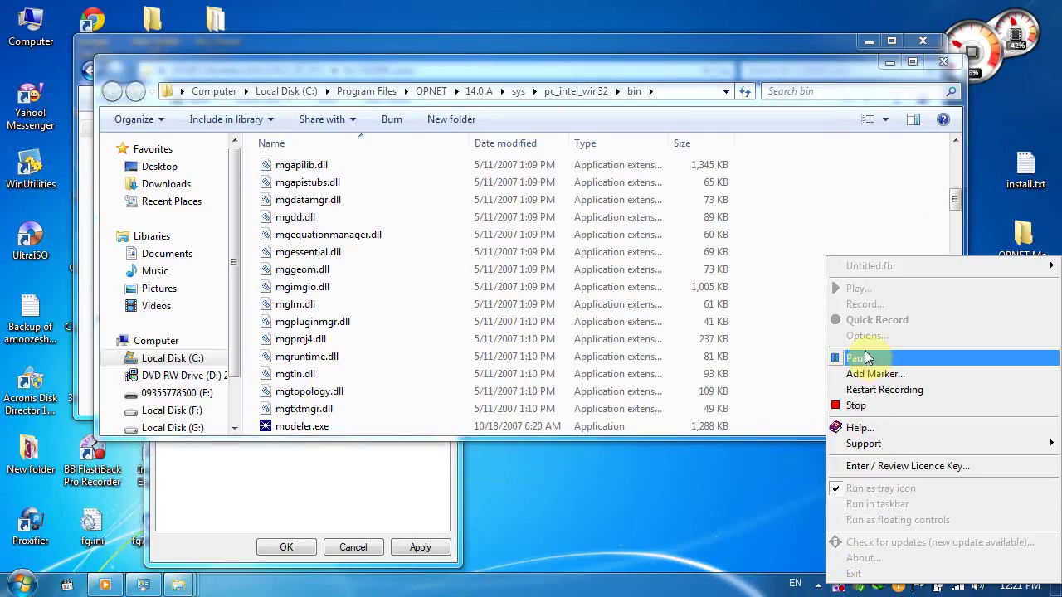
pyautogui.click(863, 355)
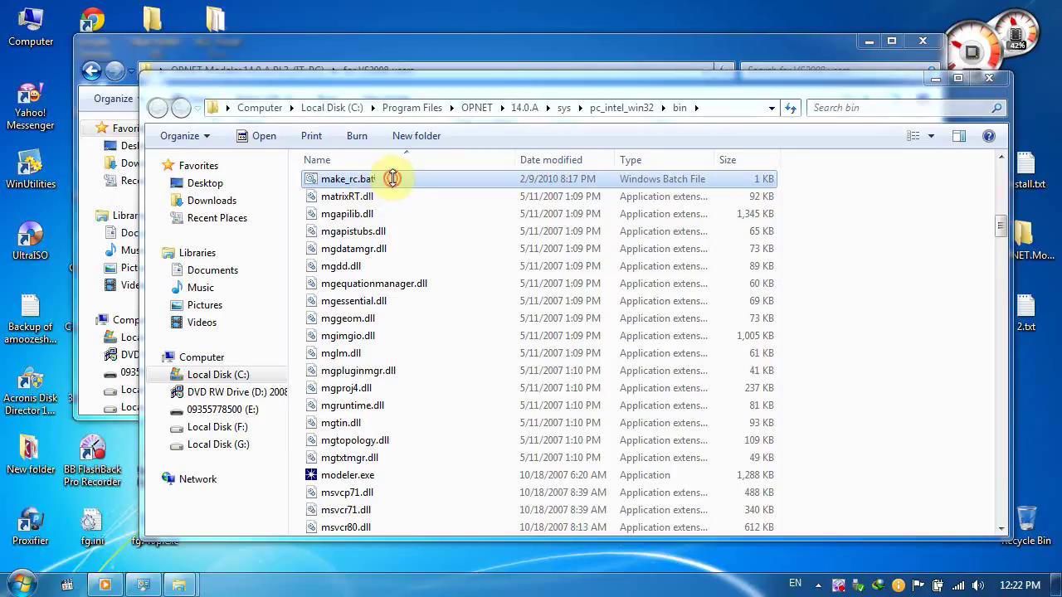
# Close the bin folder, generate the license file with OPNET.Modeler.License.Maker.Univarsal-FFS.exe, and close the setup folder.
pyautogui.click(989, 77)
pyautogui.click(92, 70)
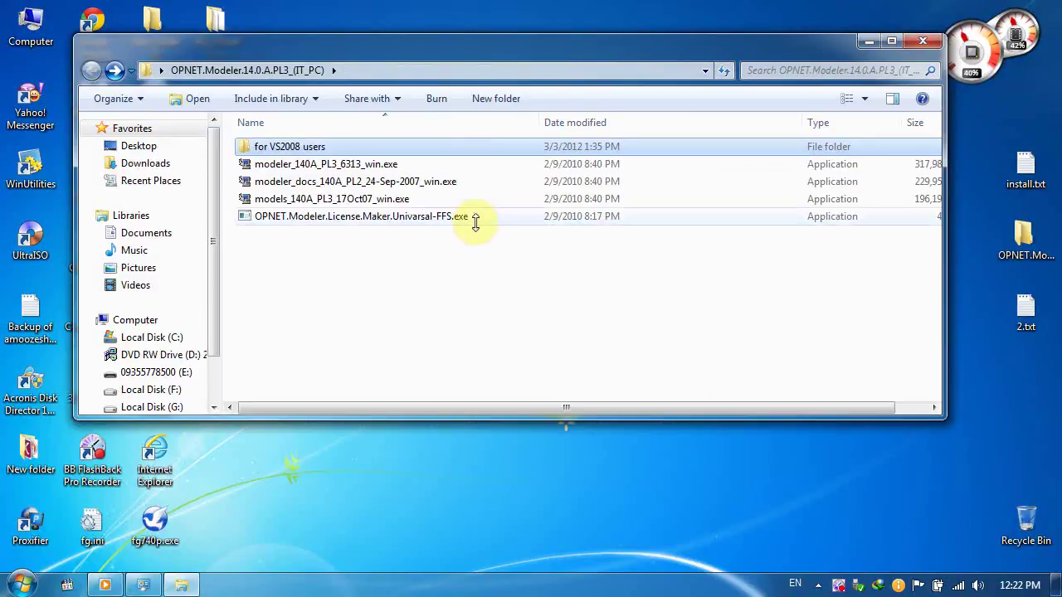
pyautogui.doubleClick(431, 217)
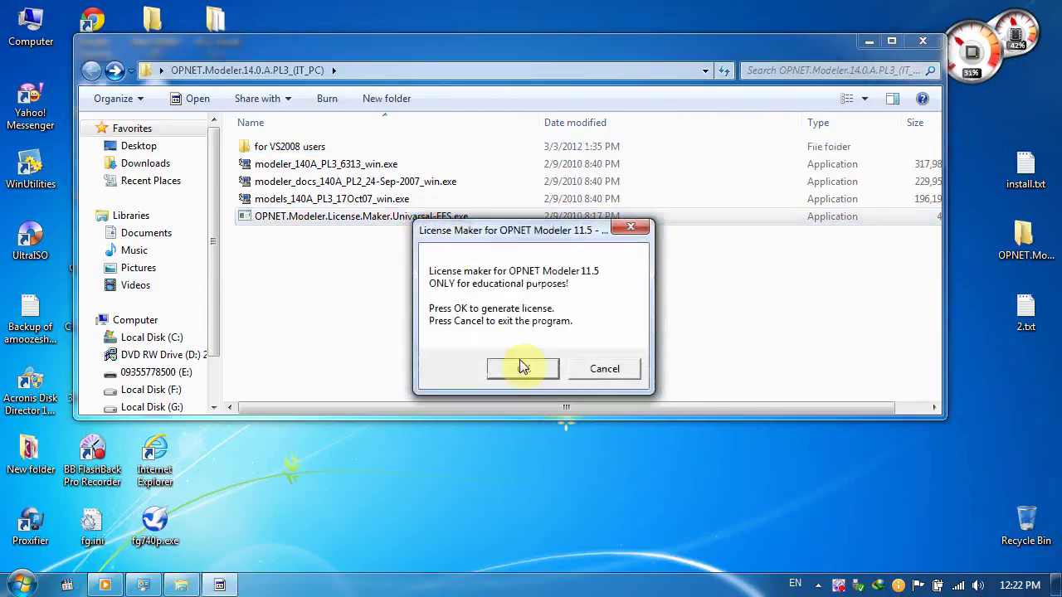
pyautogui.click(526, 368)
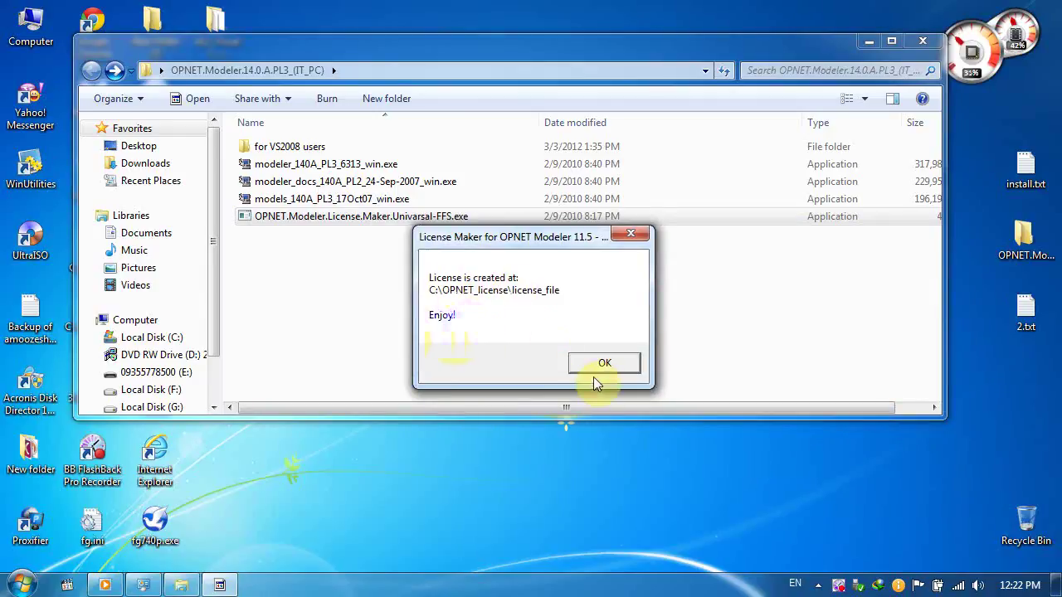
pyautogui.click(615, 370)
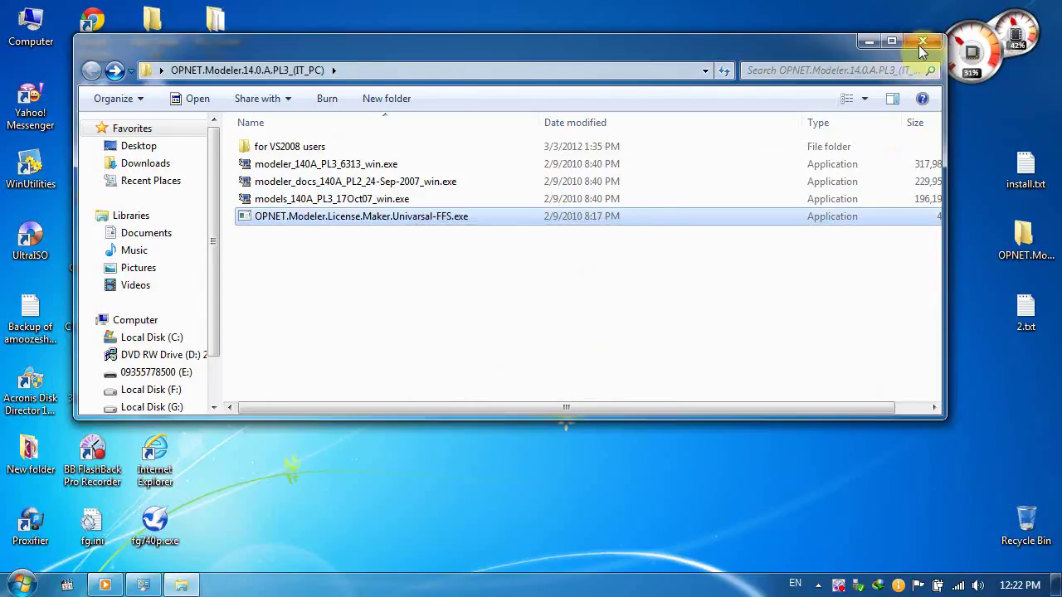
pyautogui.click(920, 42)
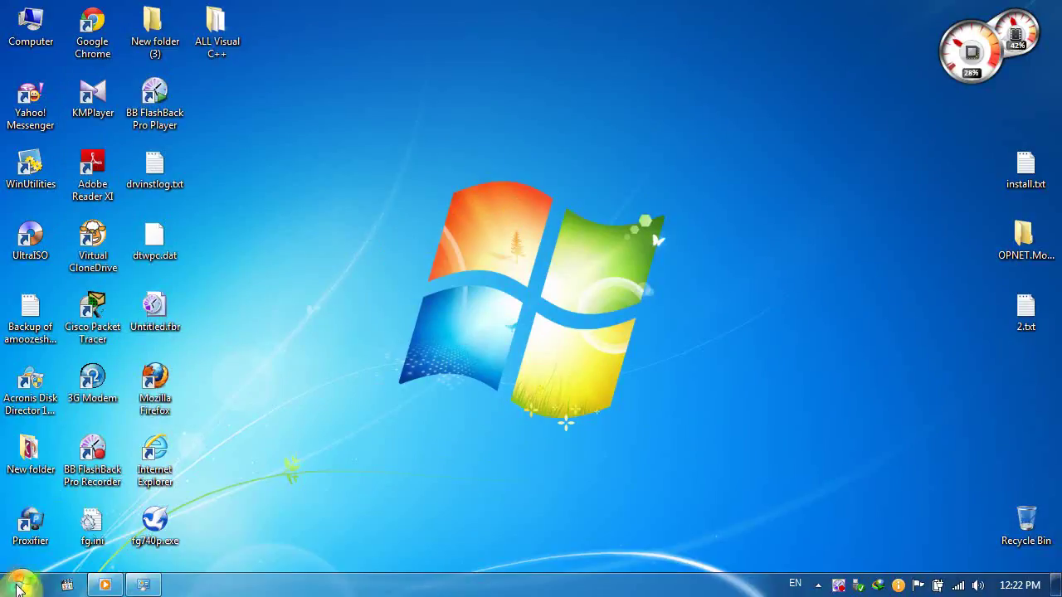
# Launch OPNET Modeler 14.0 from its installed program group.
pyautogui.click(17, 583)
pyautogui.click(38, 514)
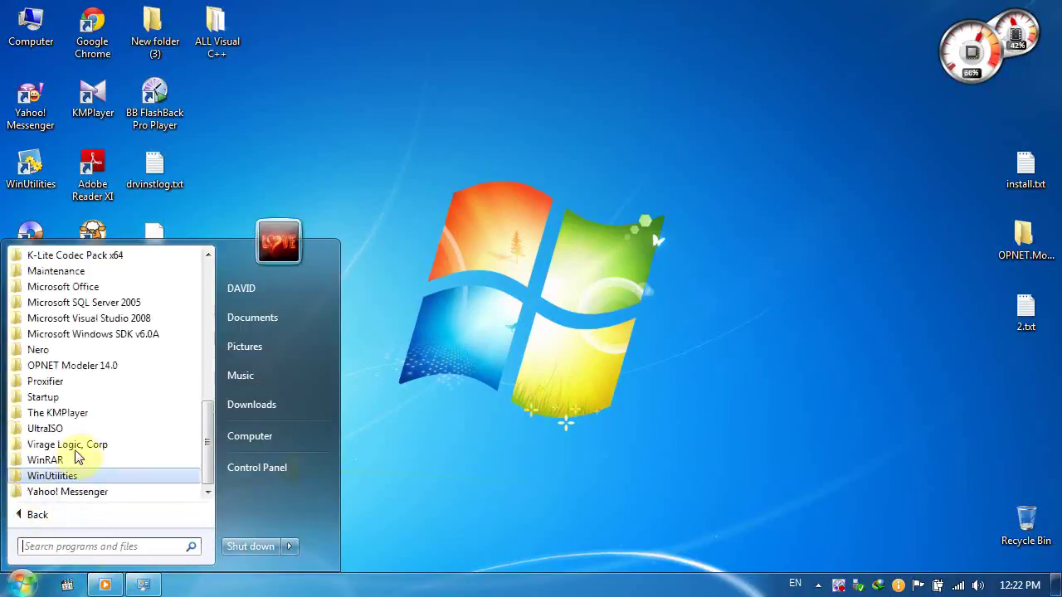
pyautogui.scroll(1, 209, 446)
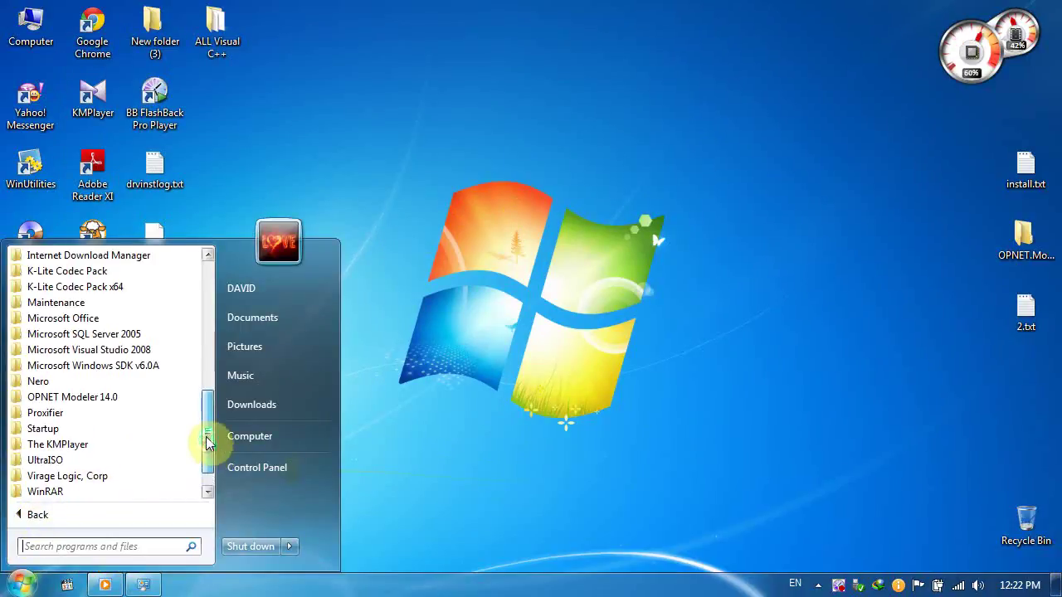
pyautogui.scroll(1, 208, 439)
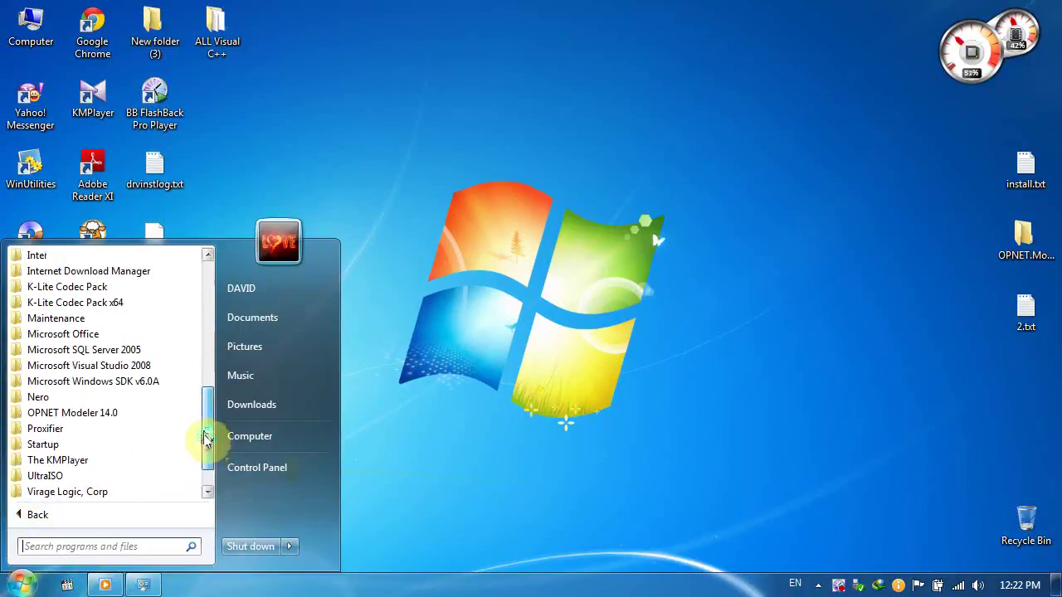
pyautogui.click(135, 413)
pyautogui.scroll(-1, 209, 438)
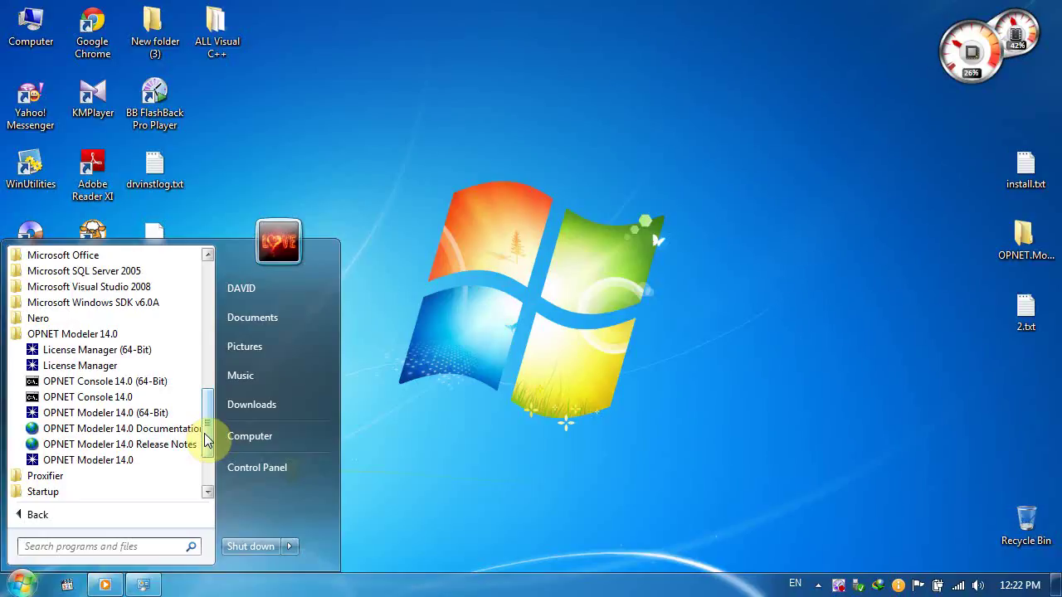
pyautogui.click(146, 458)
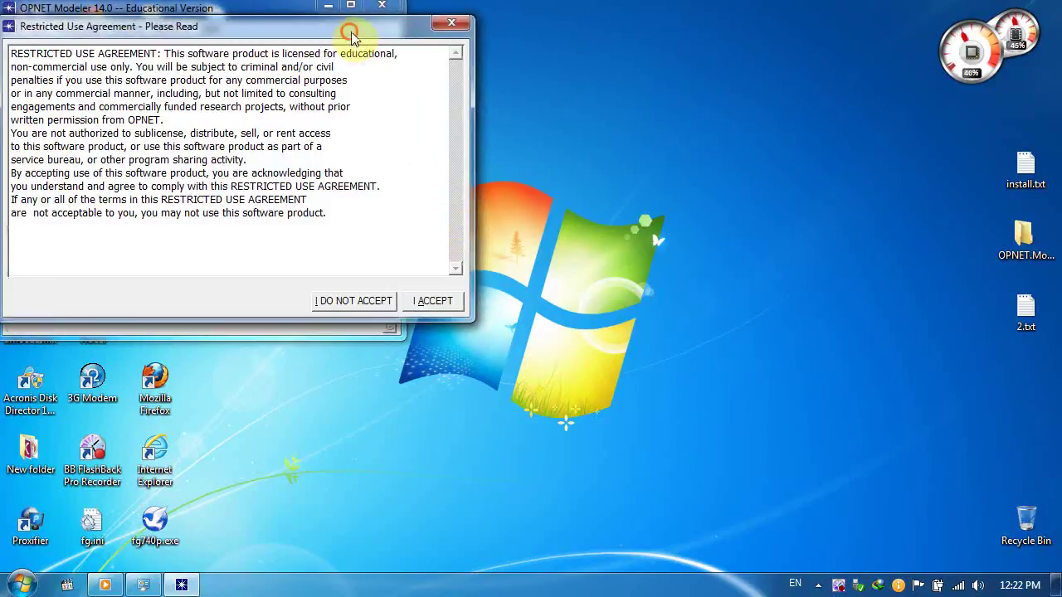
# Accept the Restricted Use Agreement and move the OPNET Modeler window toward the middle of the desktop.
pyautogui.moveTo(351, 27); pyautogui.dragTo(652, 111)
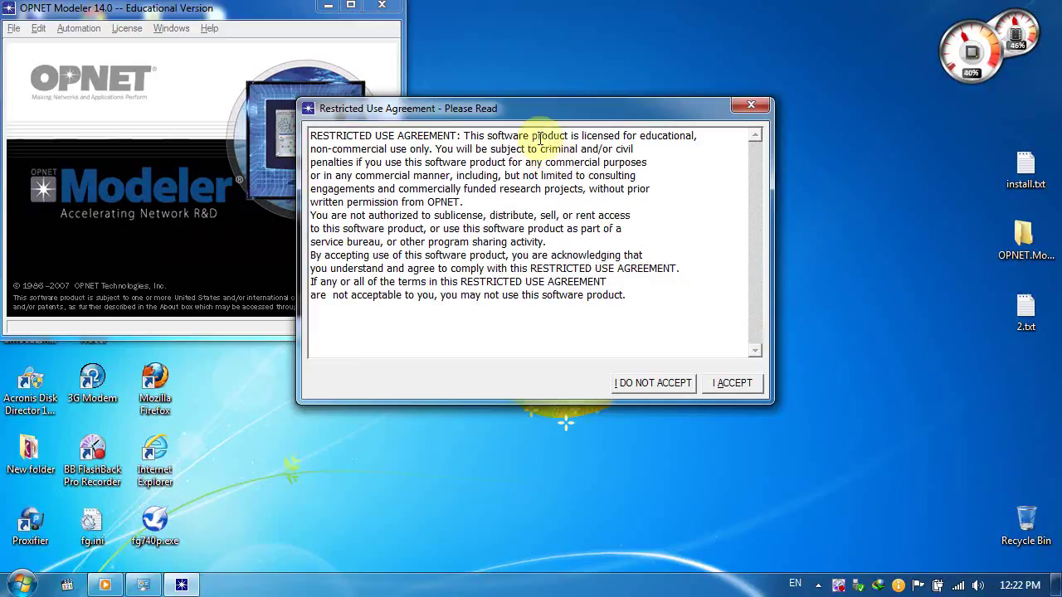
pyautogui.moveTo(516, 107); pyautogui.dragTo(574, 95)
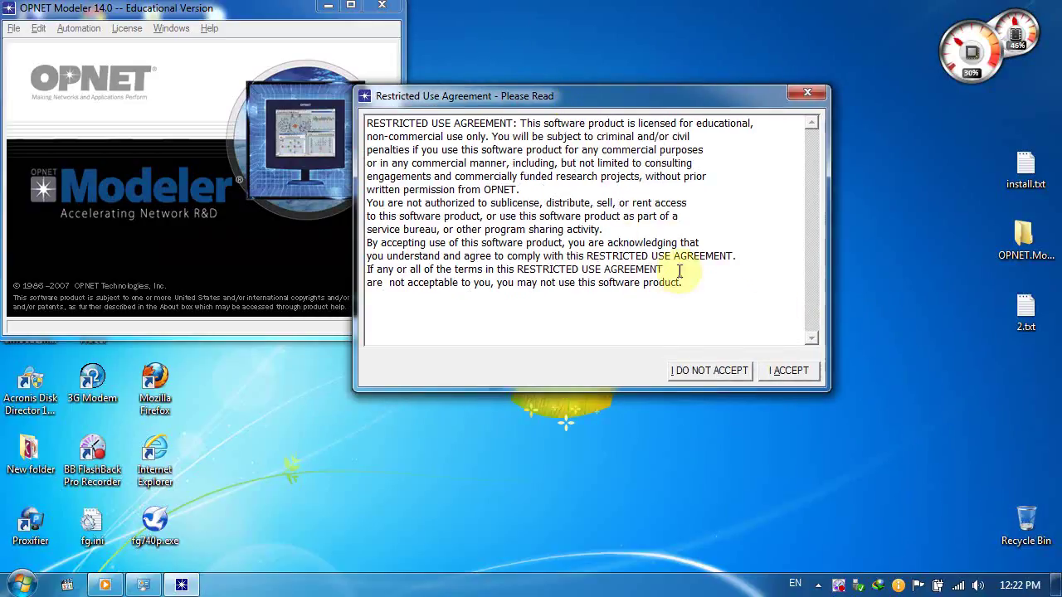
pyautogui.moveTo(706, 283); pyautogui.dragTo(365, 120)
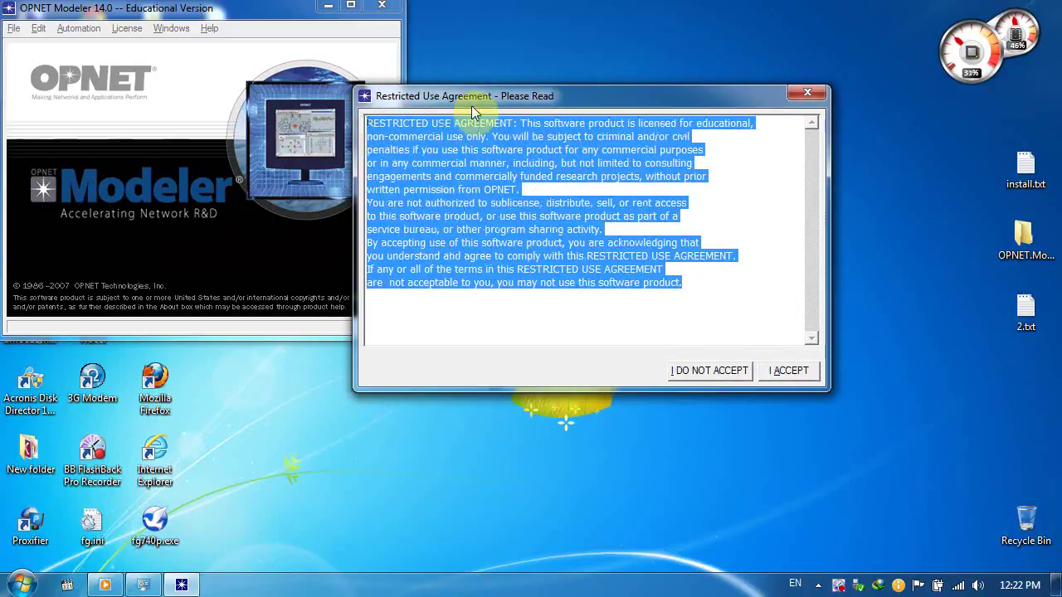
pyautogui.moveTo(474, 98); pyautogui.dragTo(456, 95)
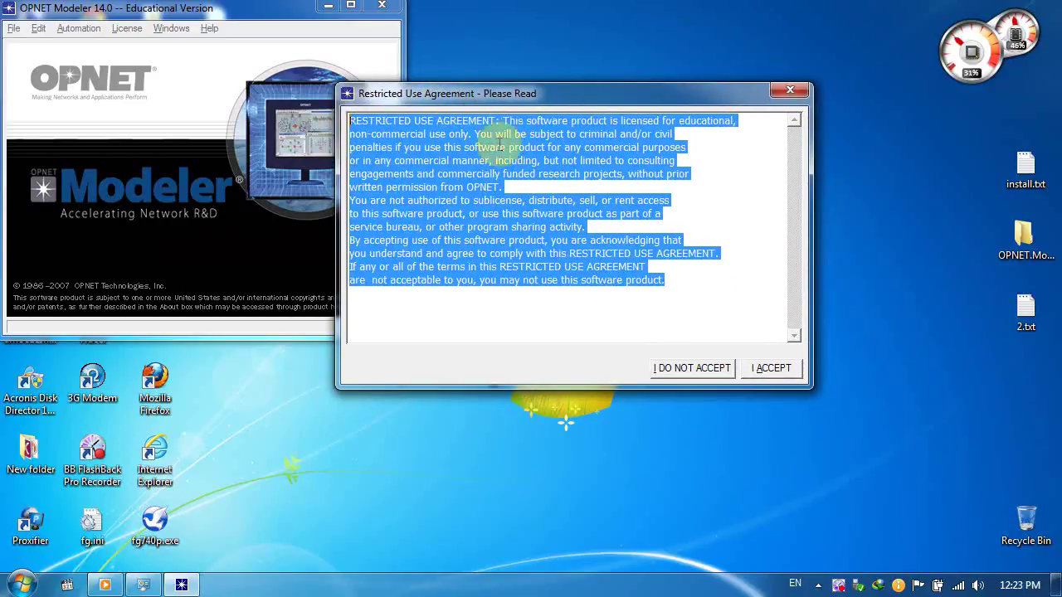
pyautogui.click(771, 367)
pyautogui.moveTo(261, 17); pyautogui.dragTo(537, 91)
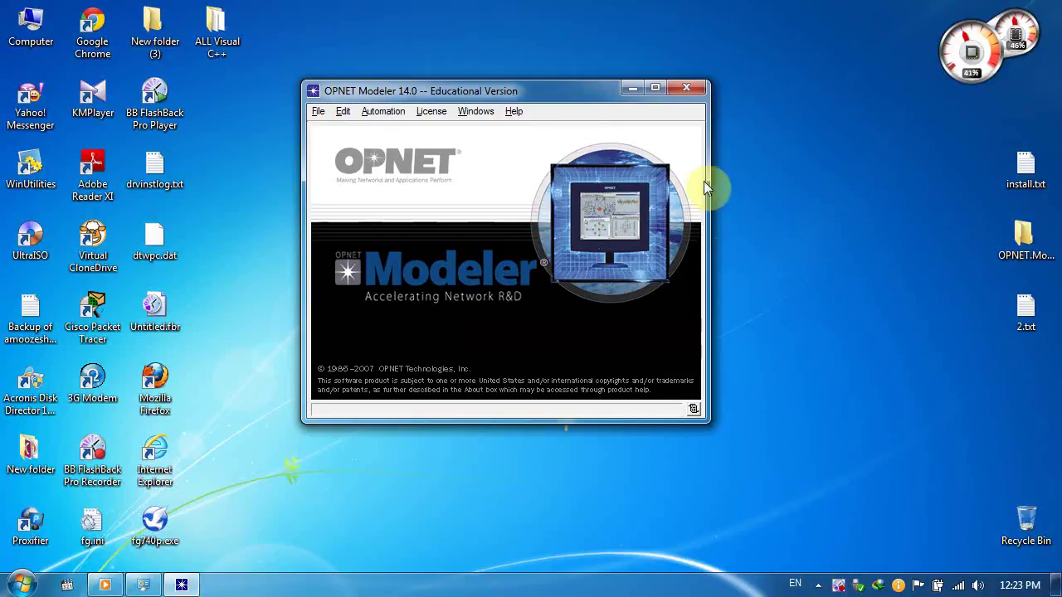
pyautogui.moveTo(534, 91); pyautogui.dragTo(574, 86)
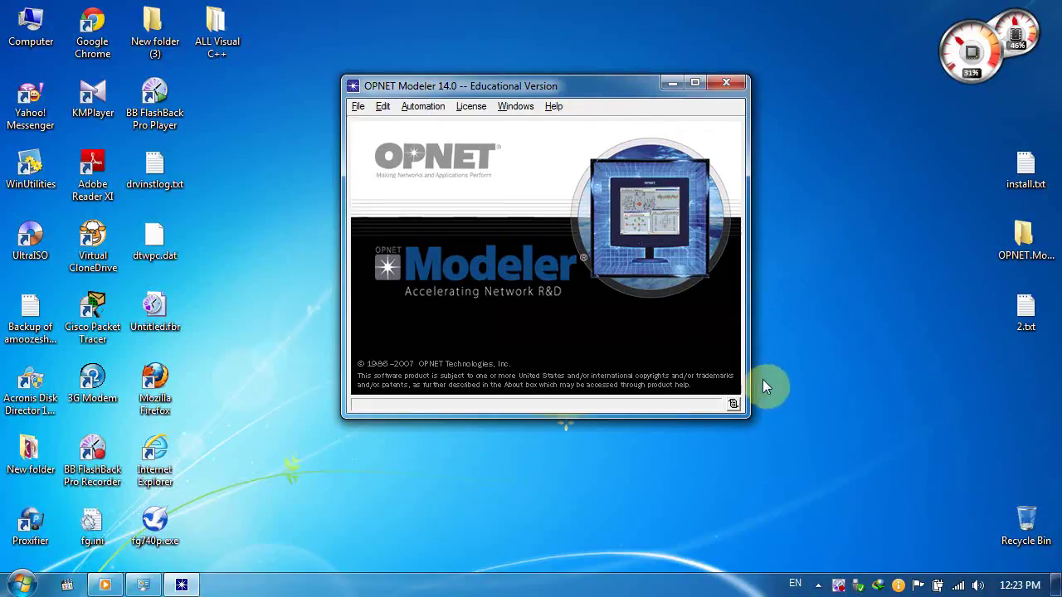
pyautogui.click(839, 586)
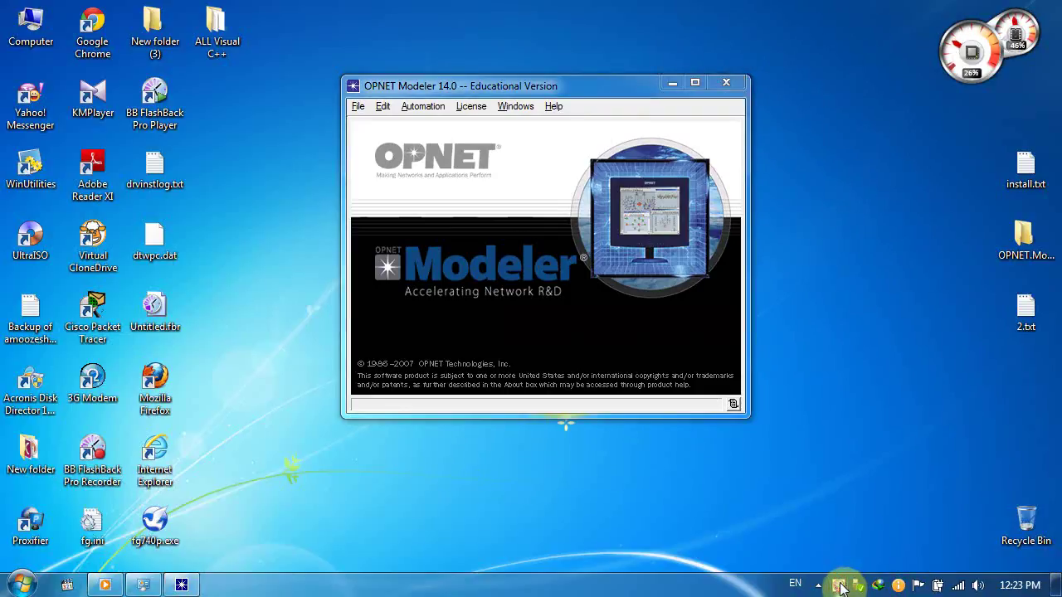
pyautogui.rightClick(841, 586)
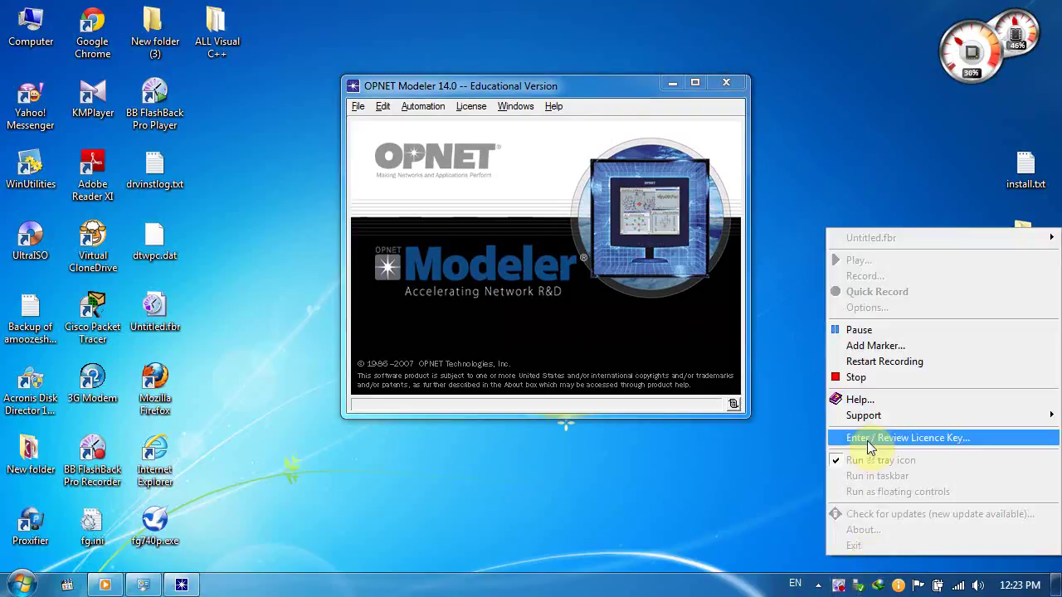